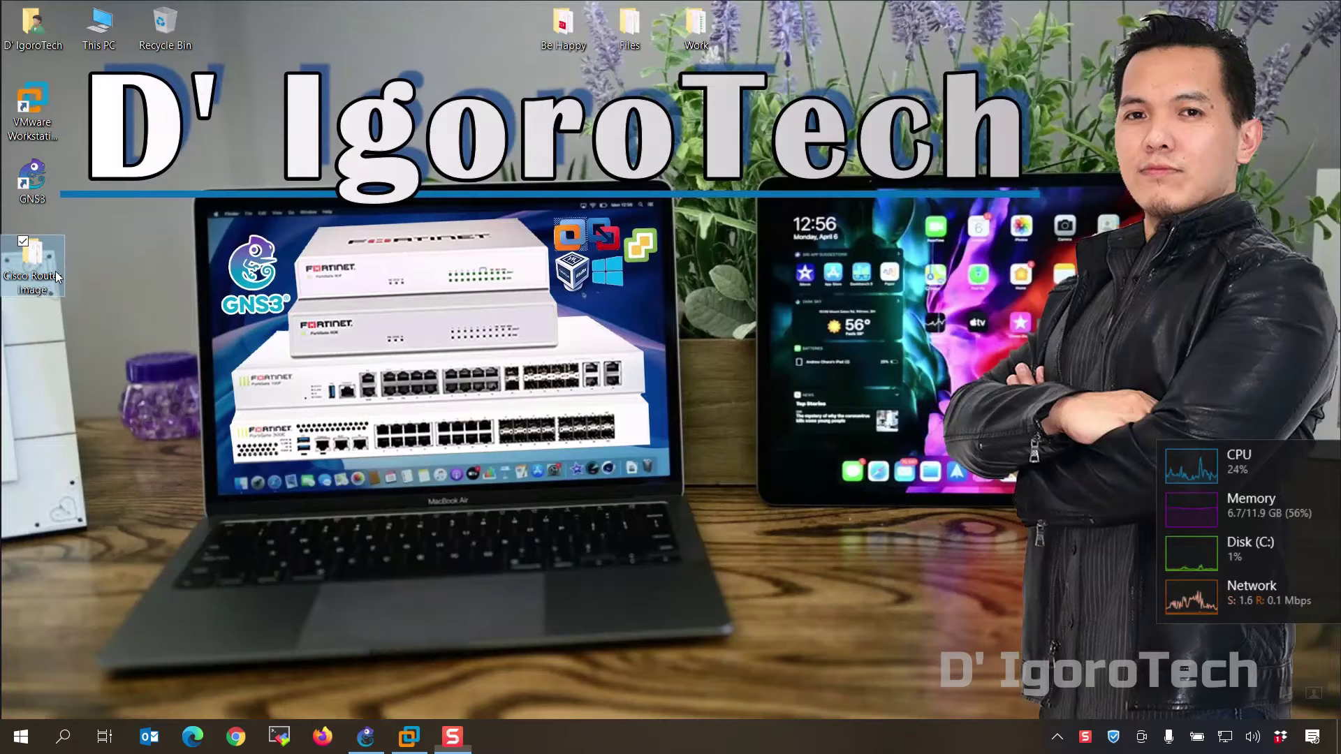
Step: Inspect IOSv_startup_config and the vios qcow2 image in the Cisco Router Image folder, then return to GNS3
double_click(33, 266)
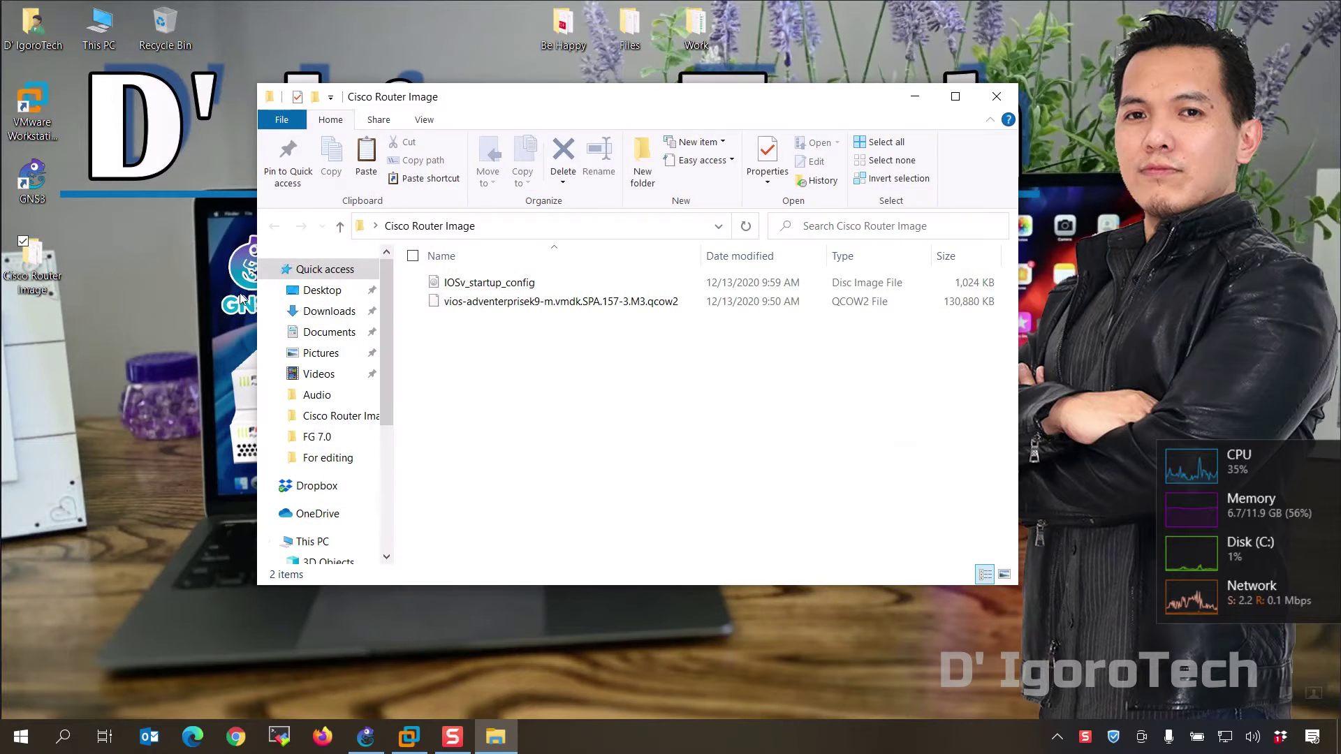
left_click(492, 287)
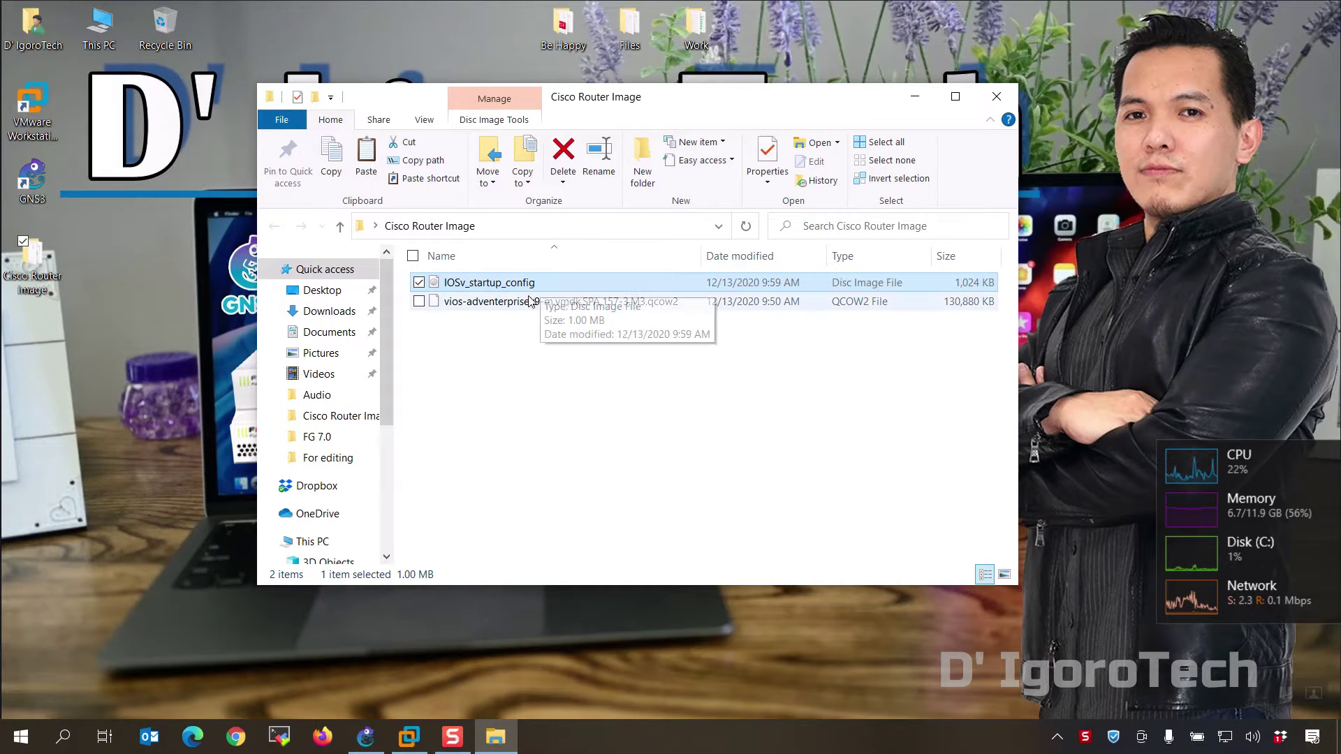
left_click(525, 305)
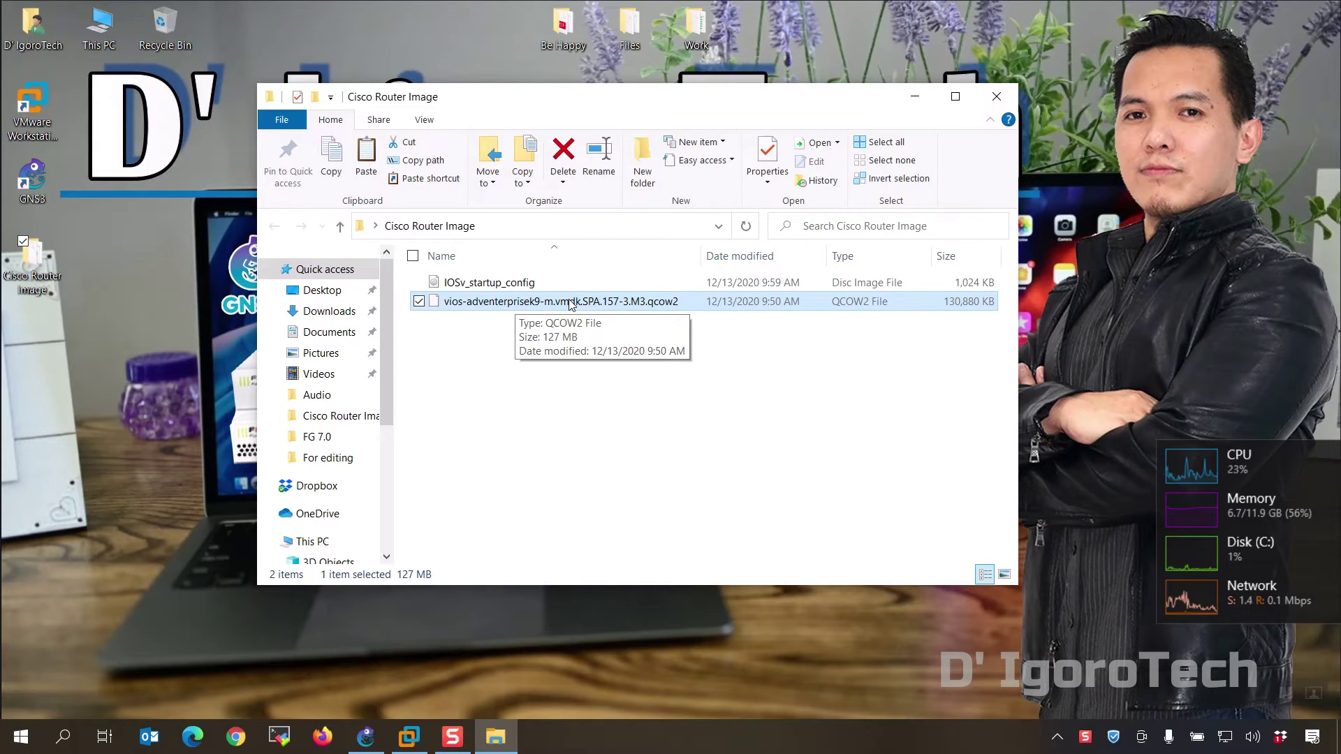
left_click(366, 737)
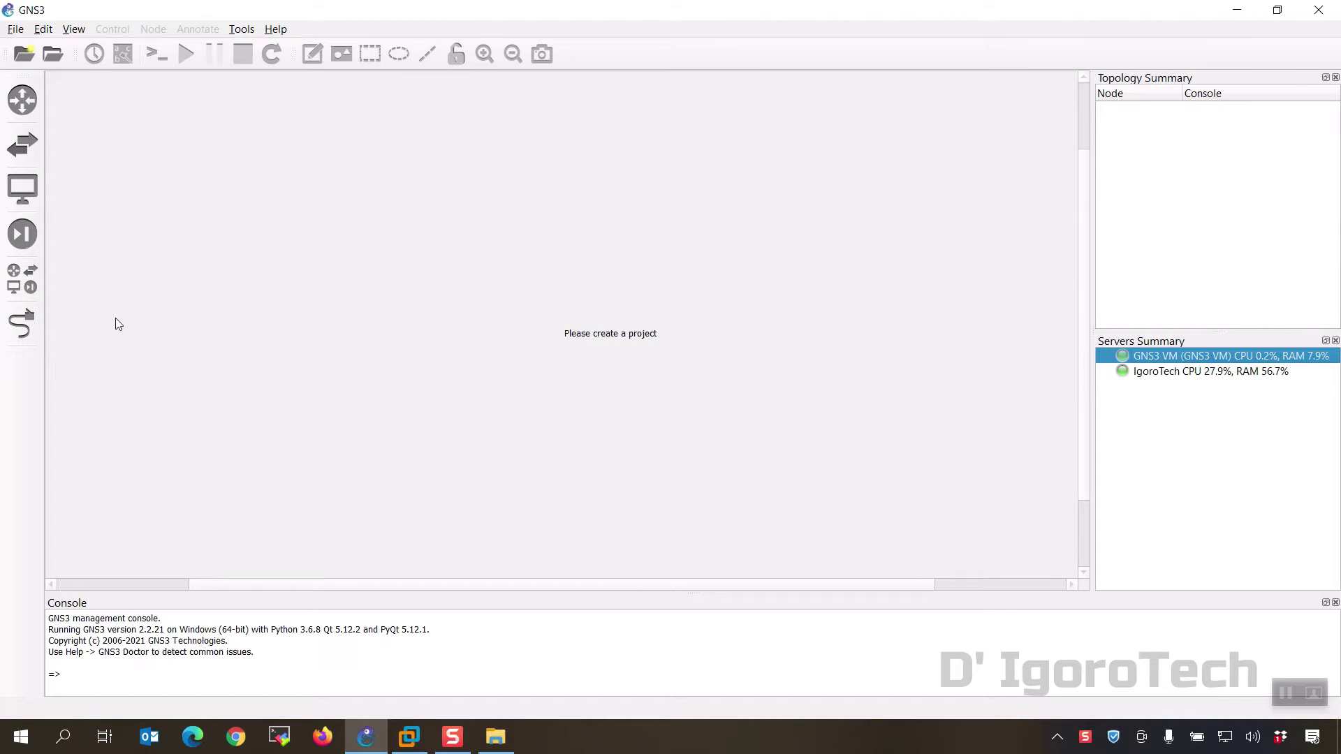
Step: Start a new template from the server's appliances and update the list from the online registry
left_click(18, 293)
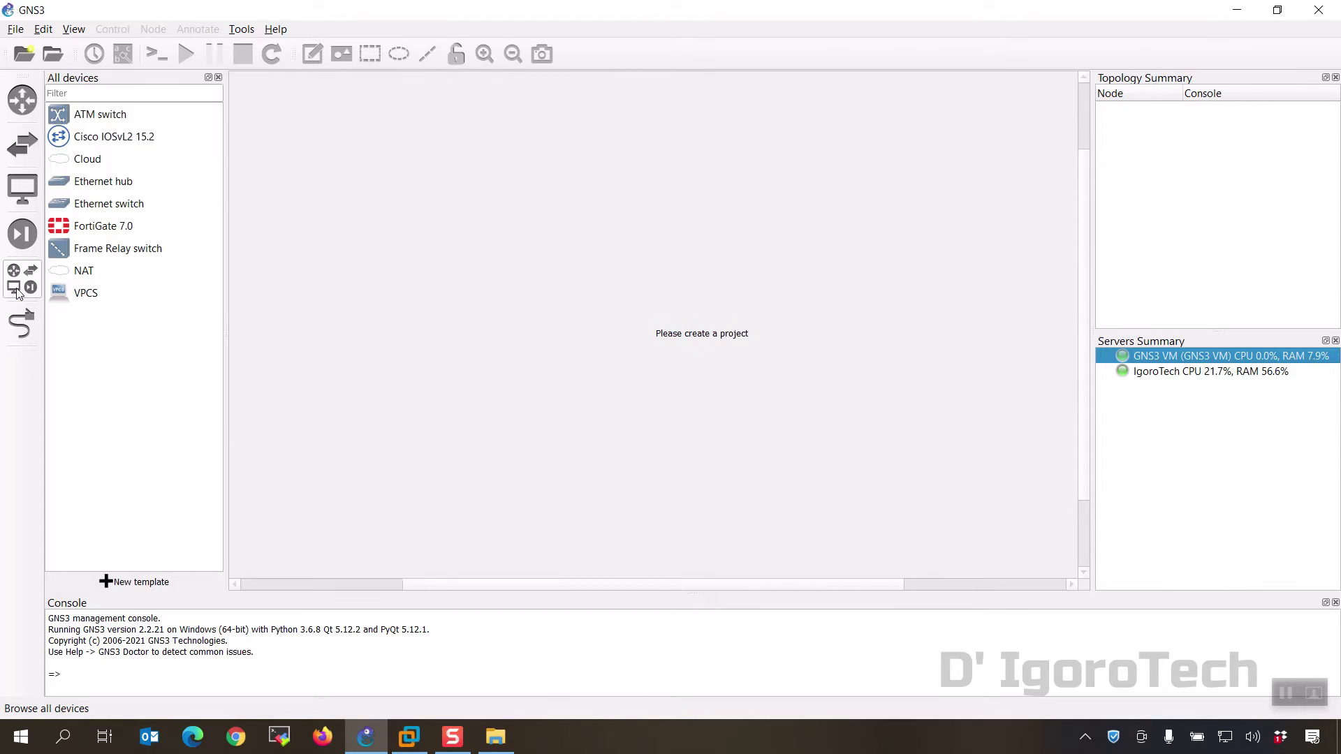
left_click(140, 586)
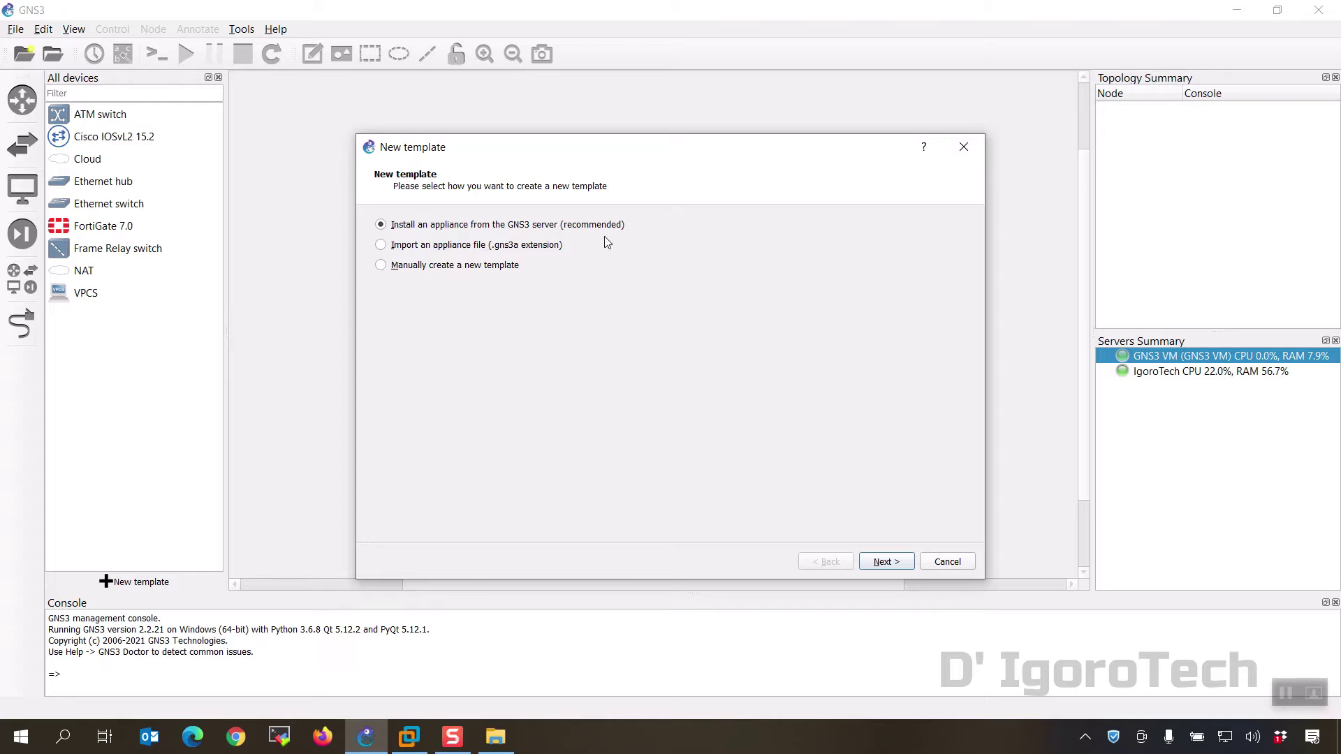
left_click(883, 564)
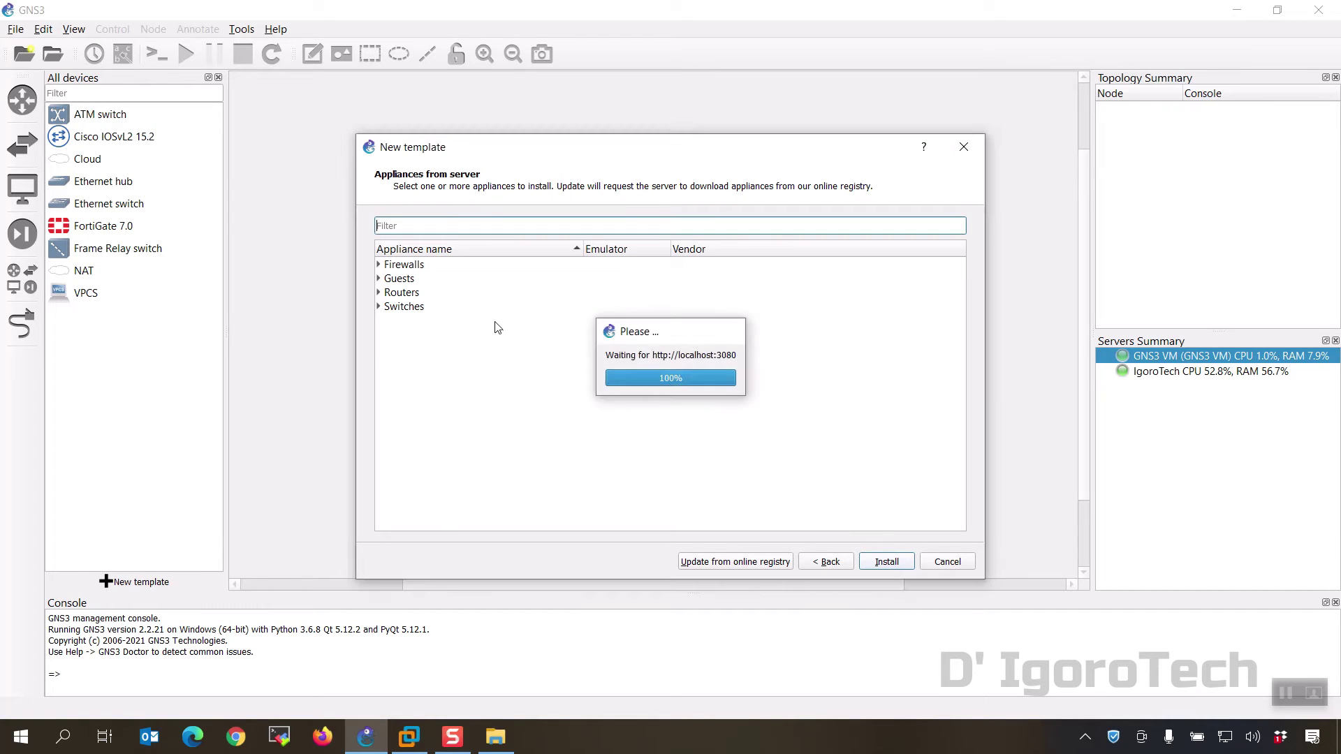
left_click(726, 565)
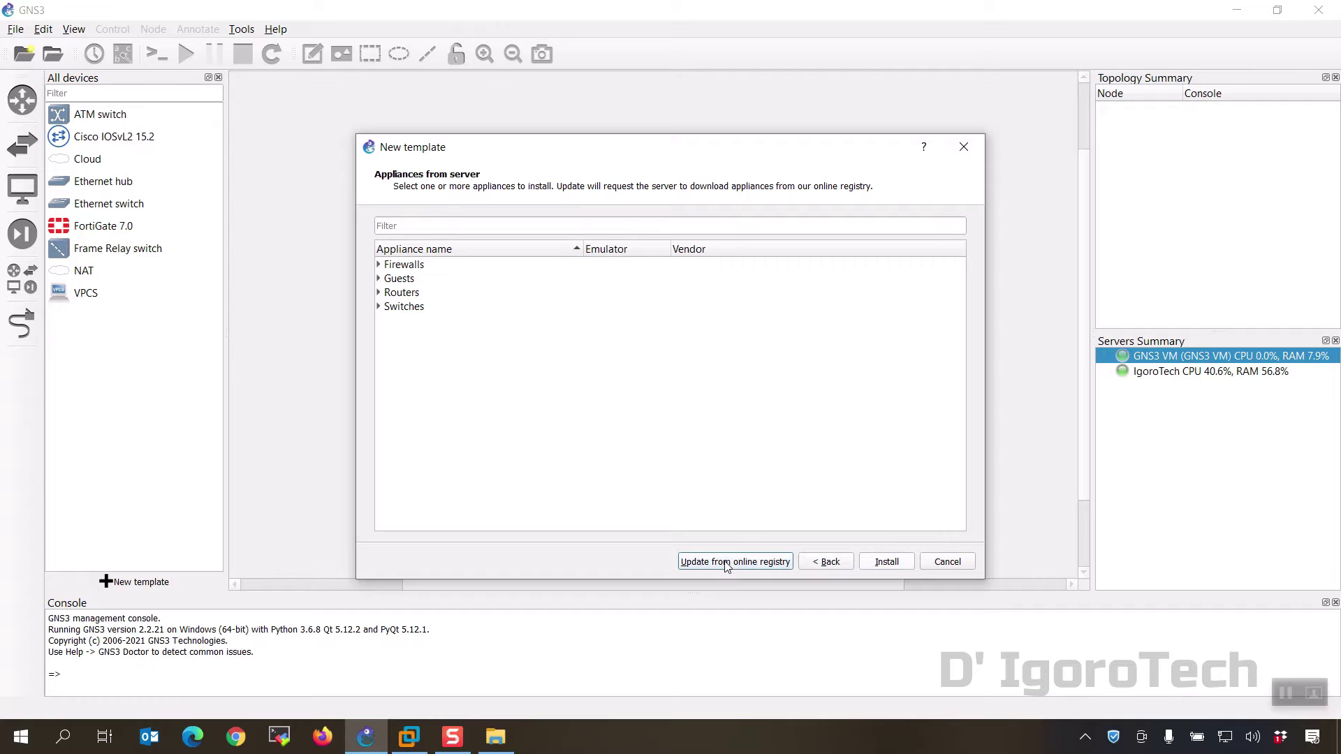
left_click(726, 386)
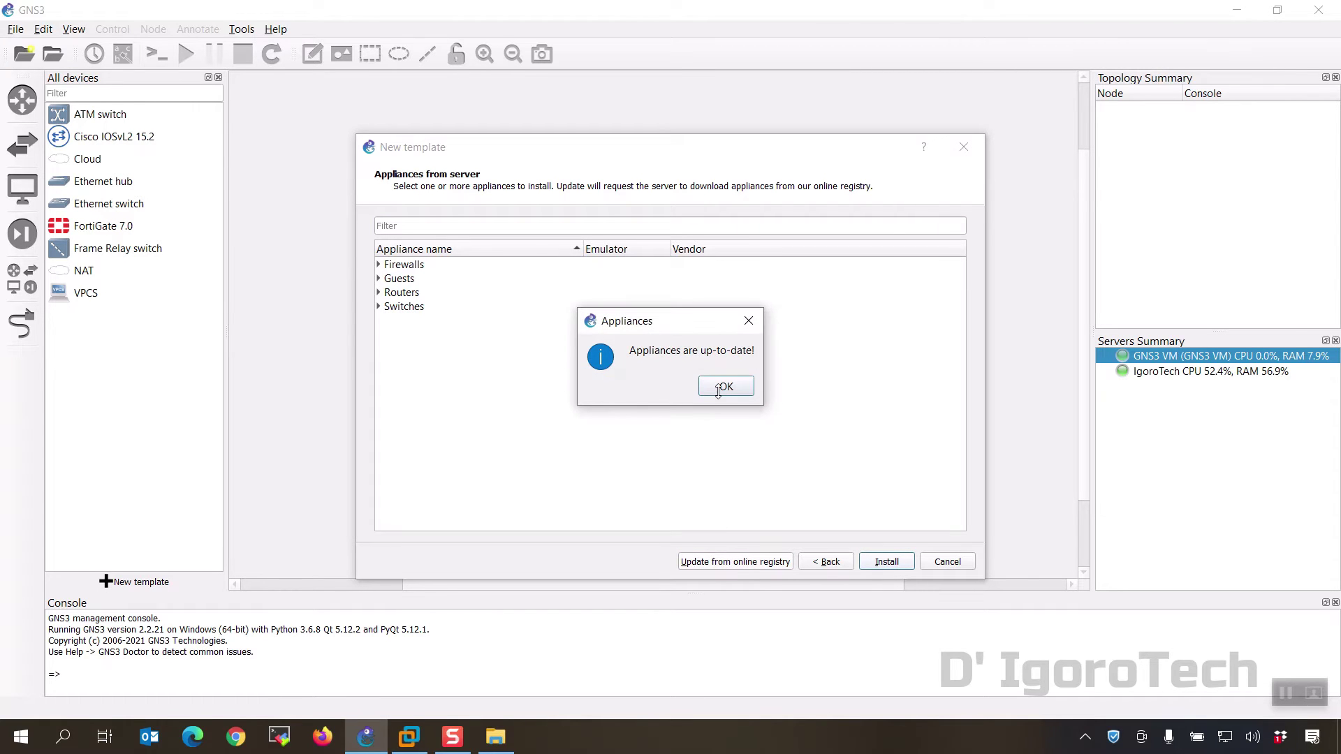
left_click(725, 386)
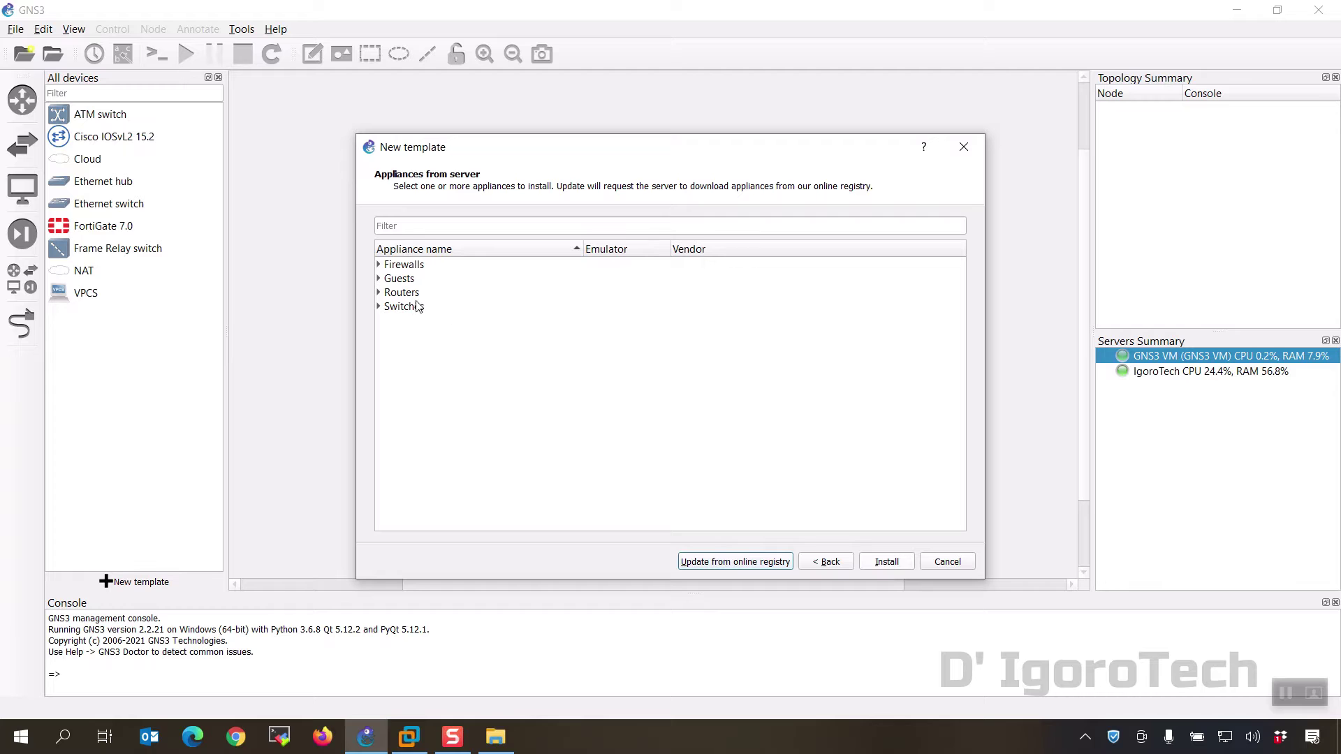
Step: Expand the Routers category and select the Cisco IOSv appliance
left_click(379, 293)
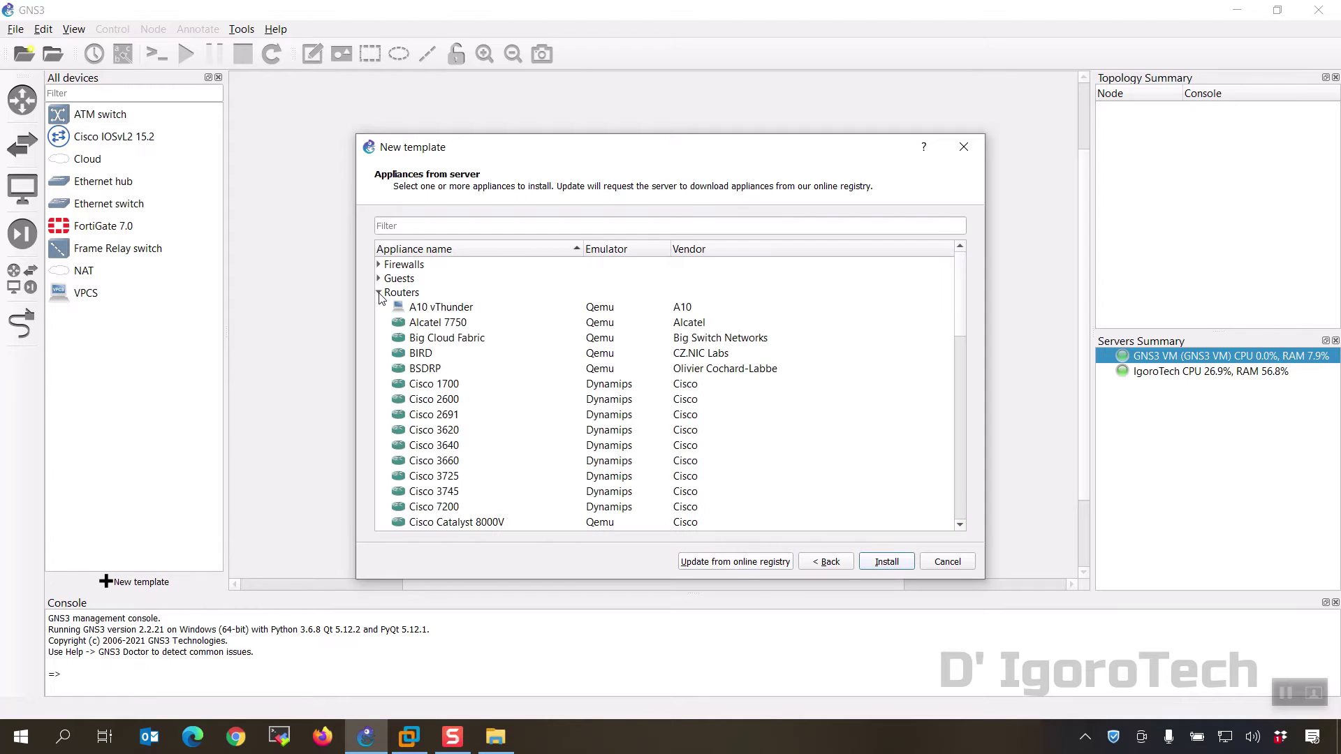
scroll(495, 407, "down", 2)
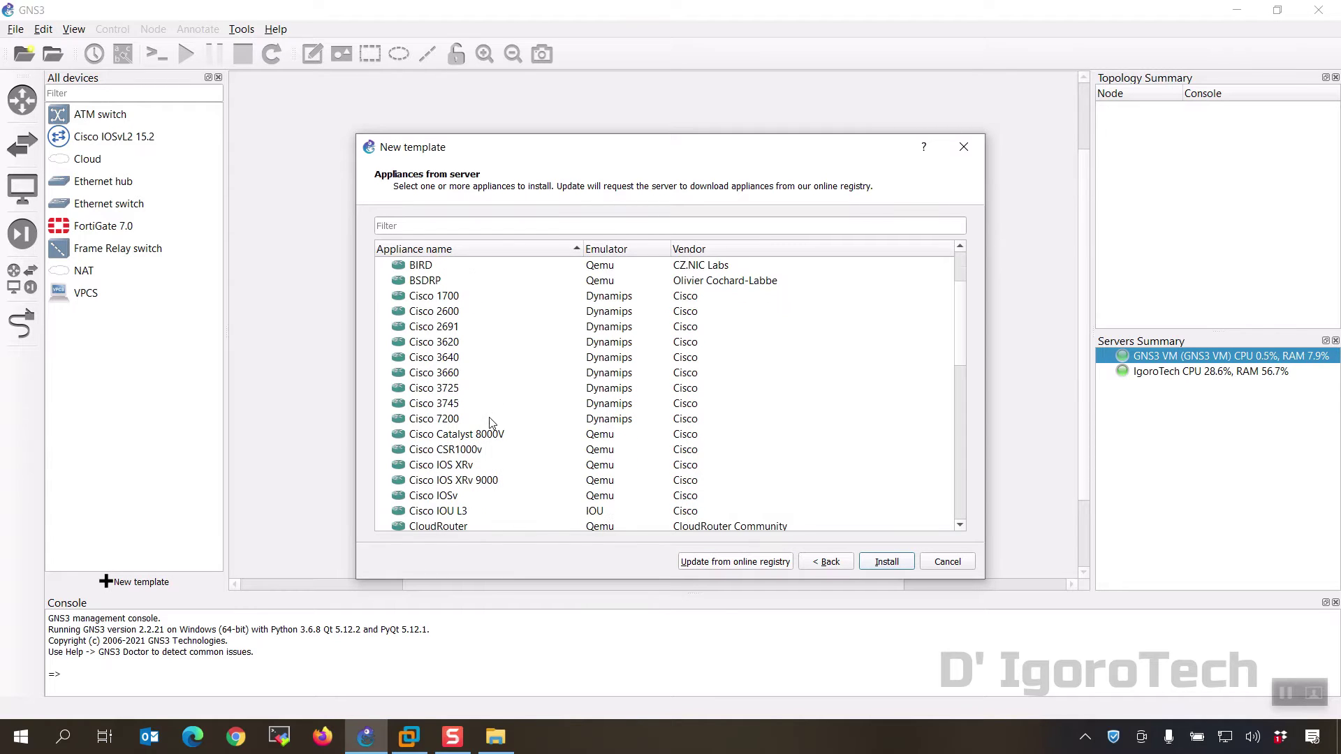
left_click(453, 499)
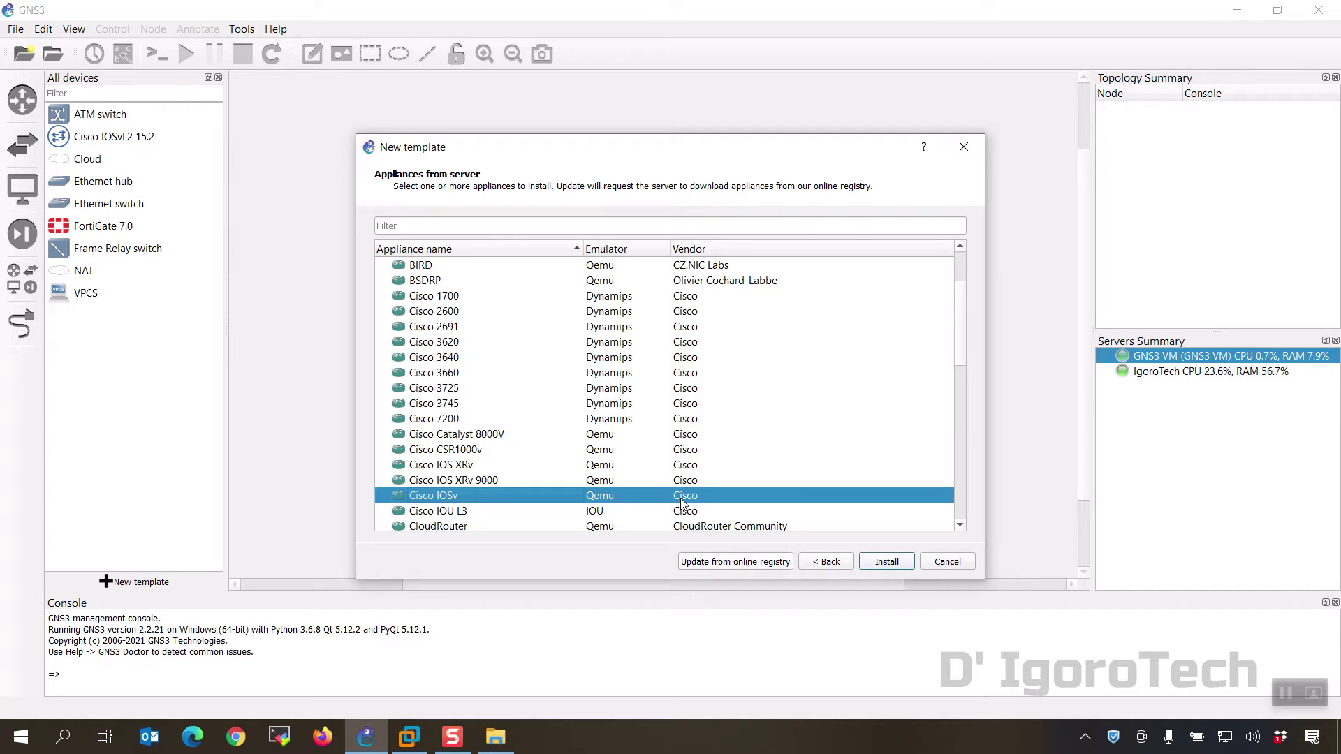
Step: Install Cisco IOSv on the GNS3 VM with the default Qemu binary, selecting the missing vios 157-3.M3 image
left_click(872, 562)
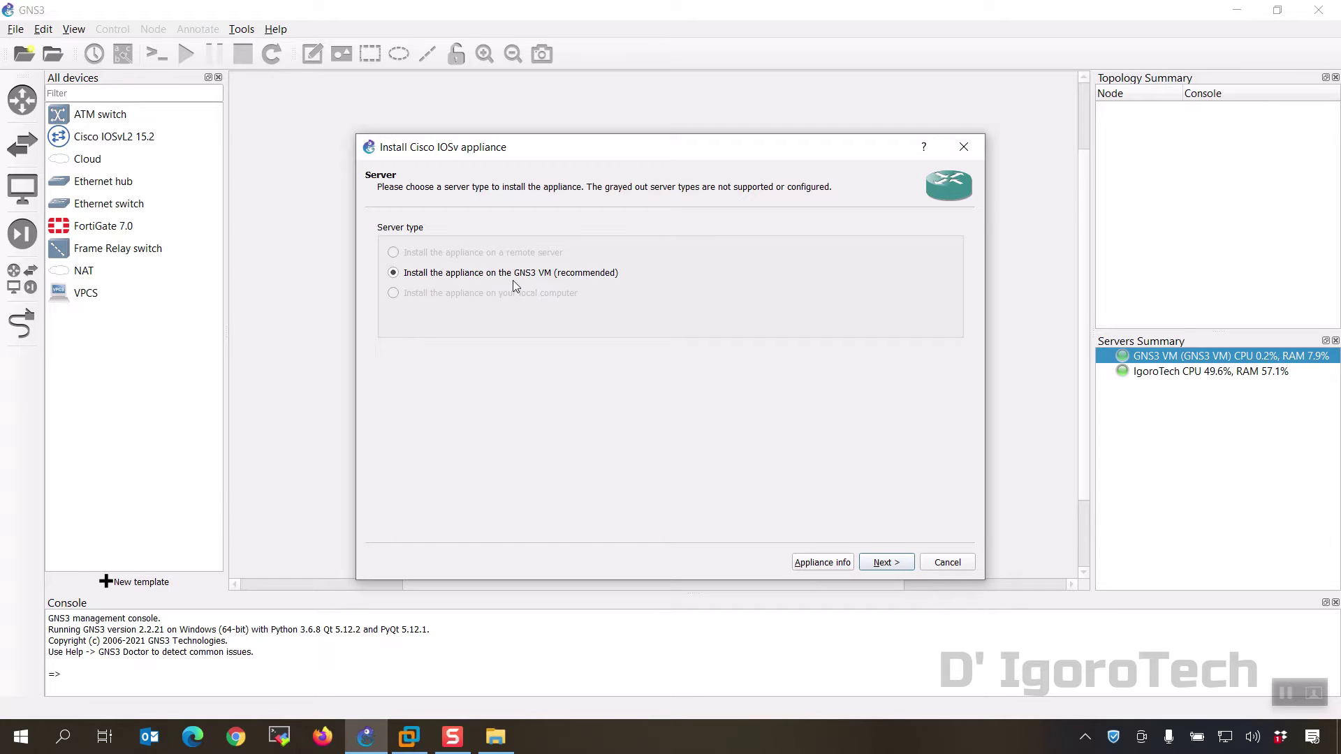
left_click(880, 571)
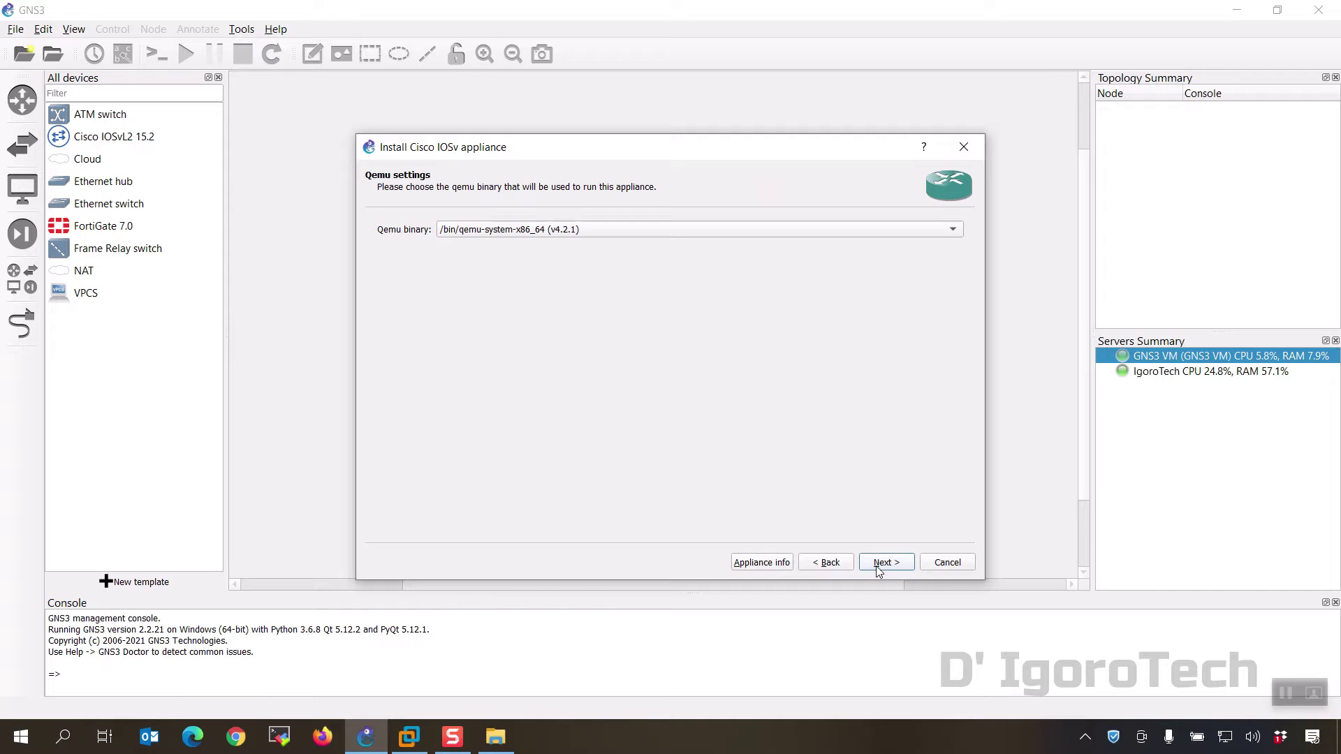
left_click(880, 563)
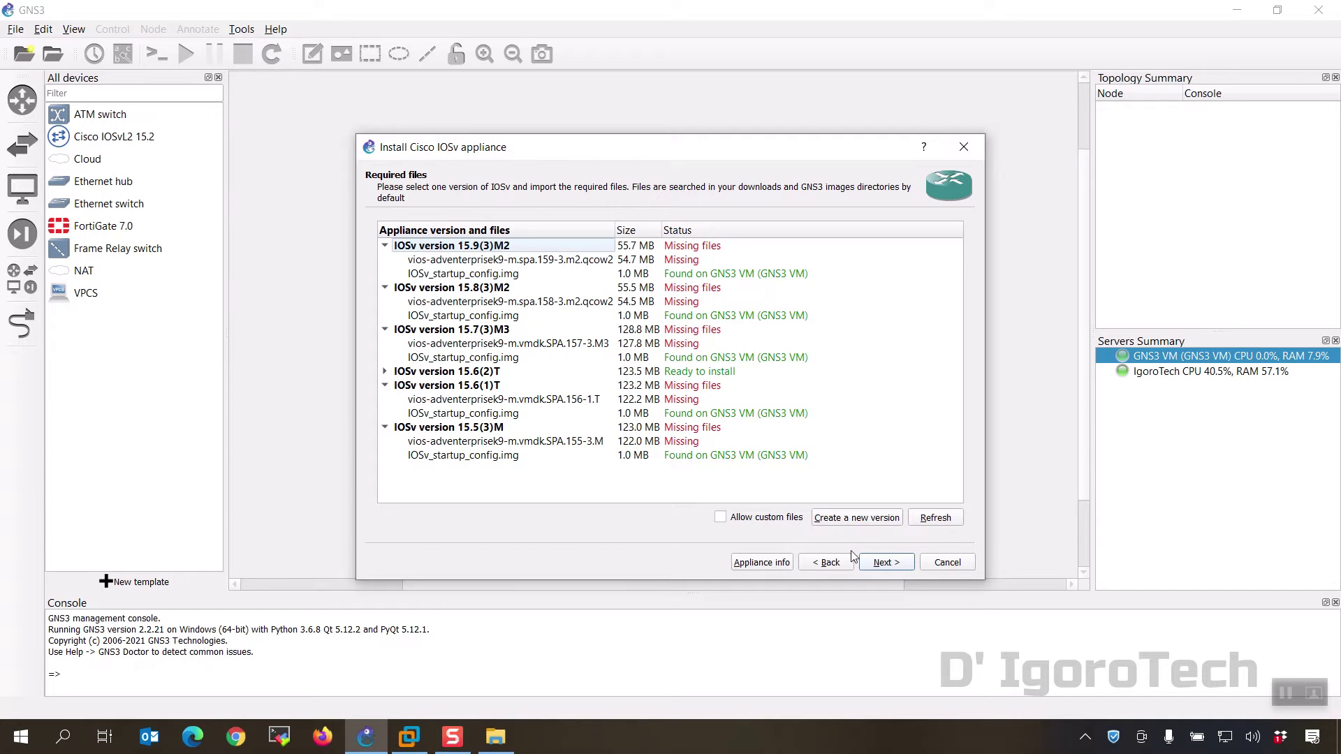
left_click(569, 347)
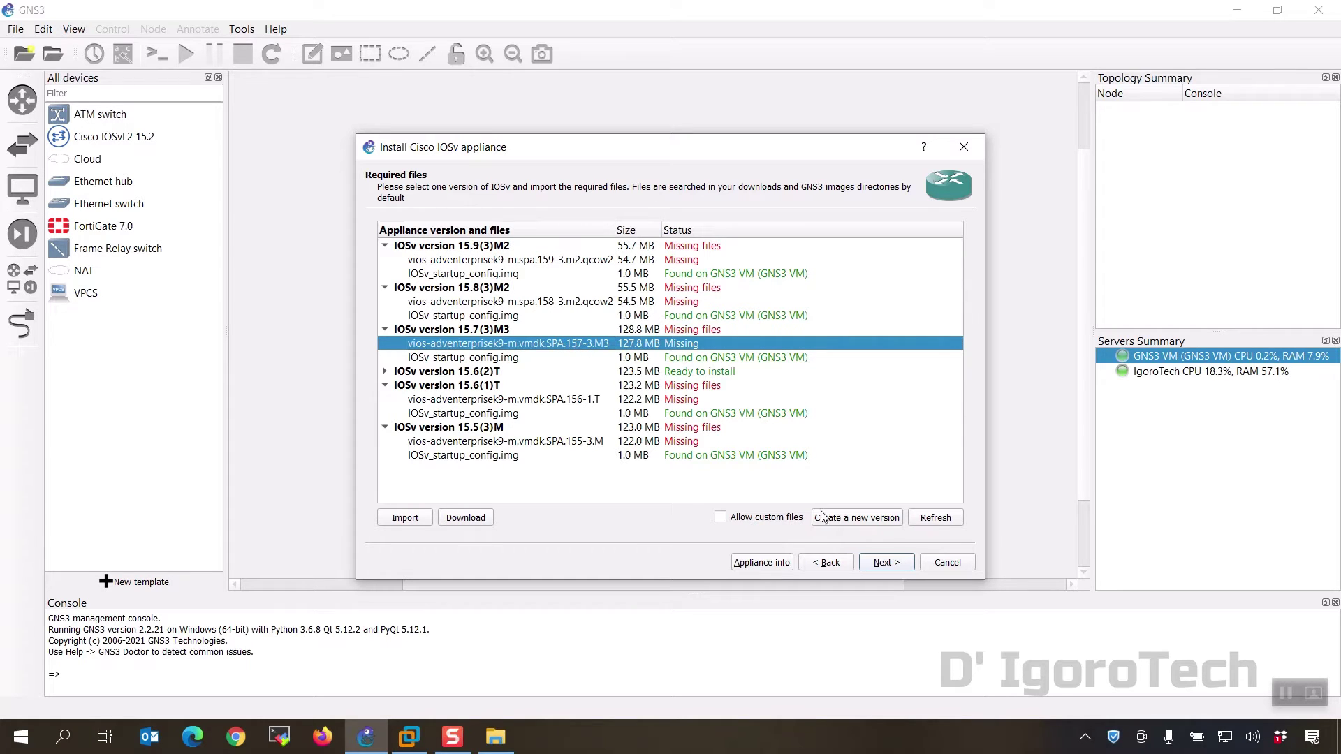
left_click(405, 518)
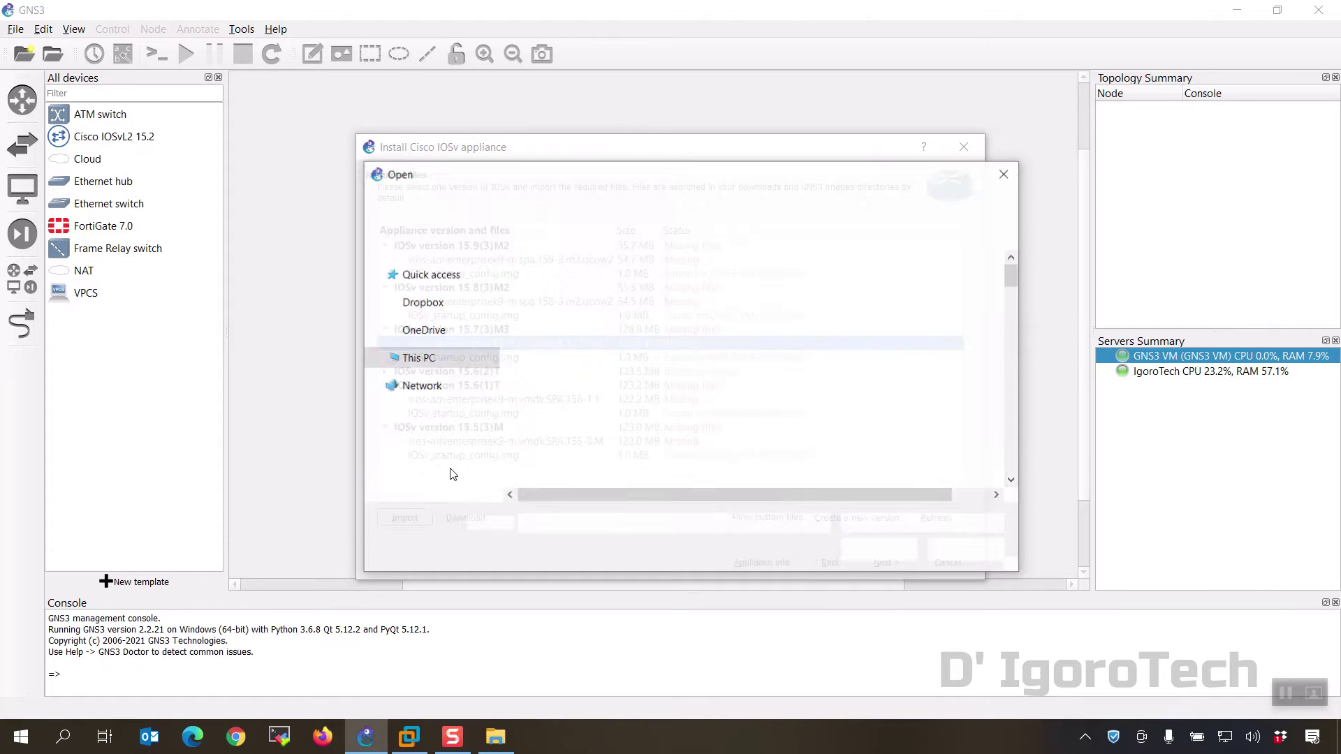
left_click(445, 310)
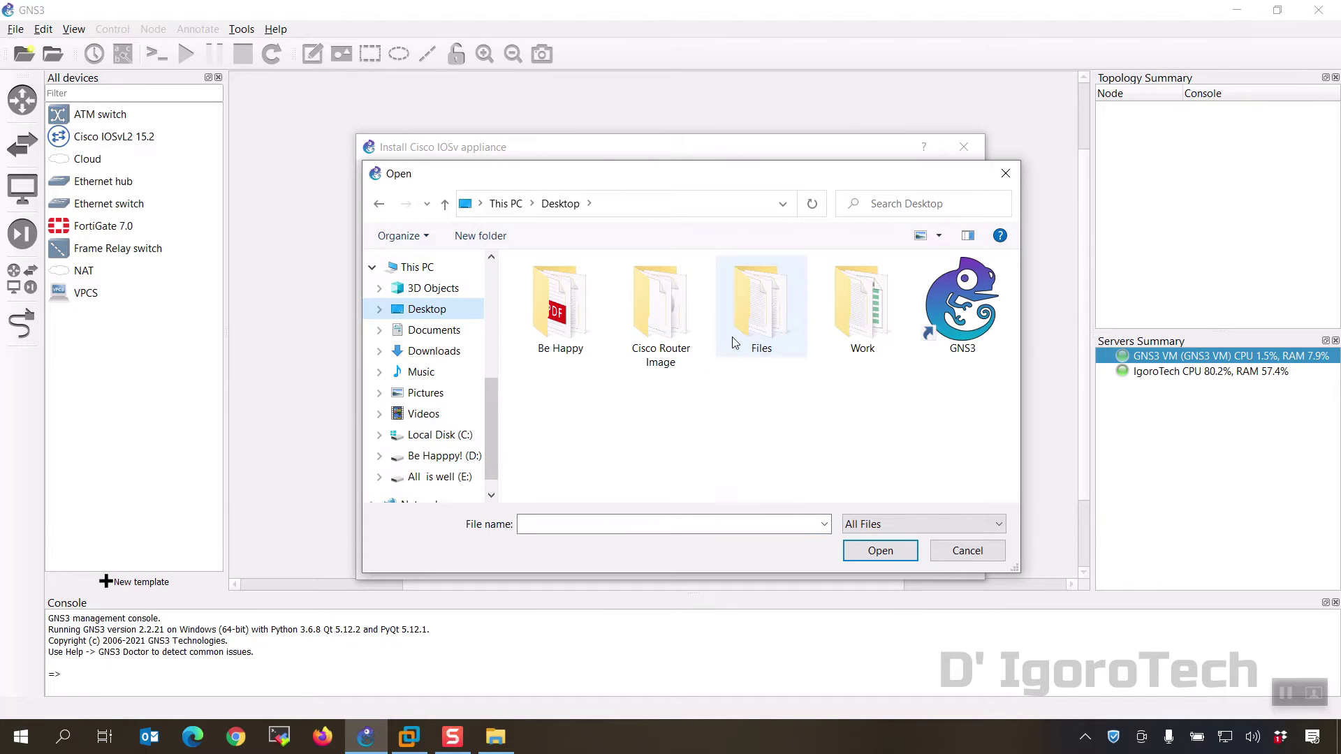
double_click(660, 310)
left_click(629, 313)
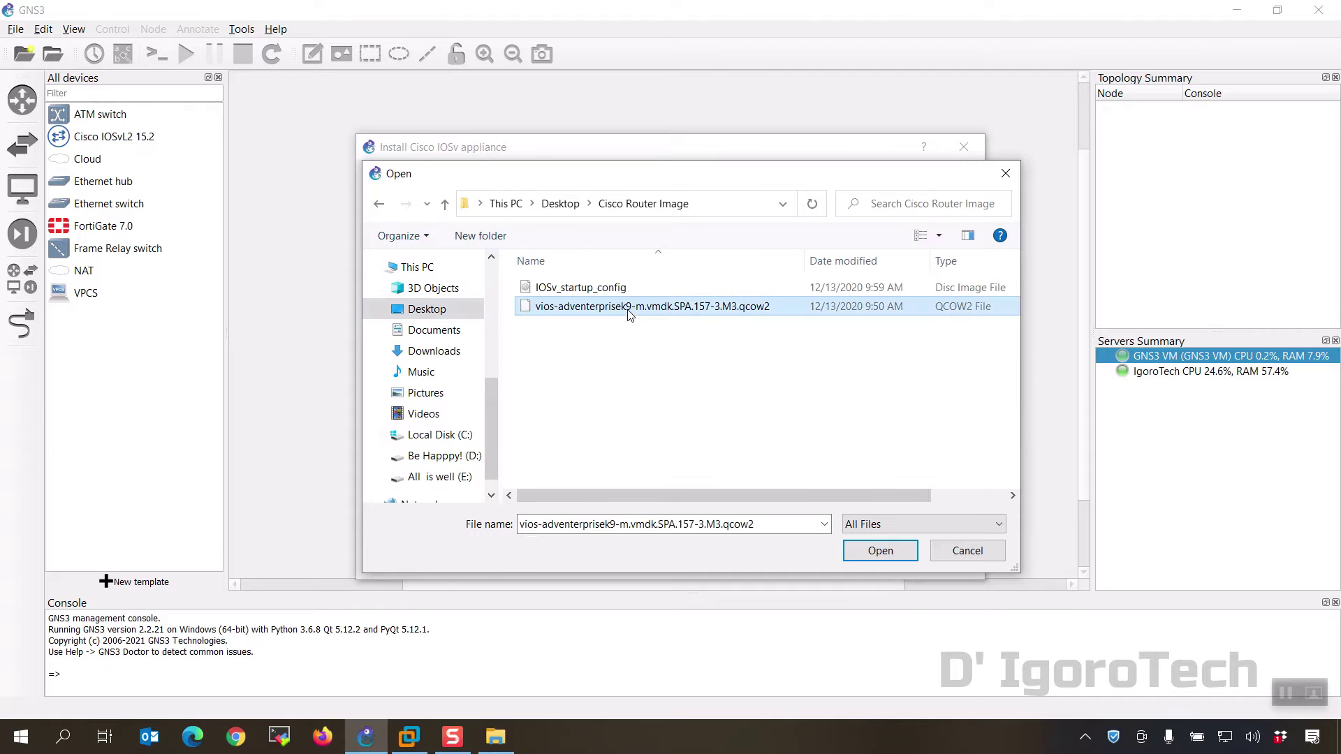
left_click(871, 550)
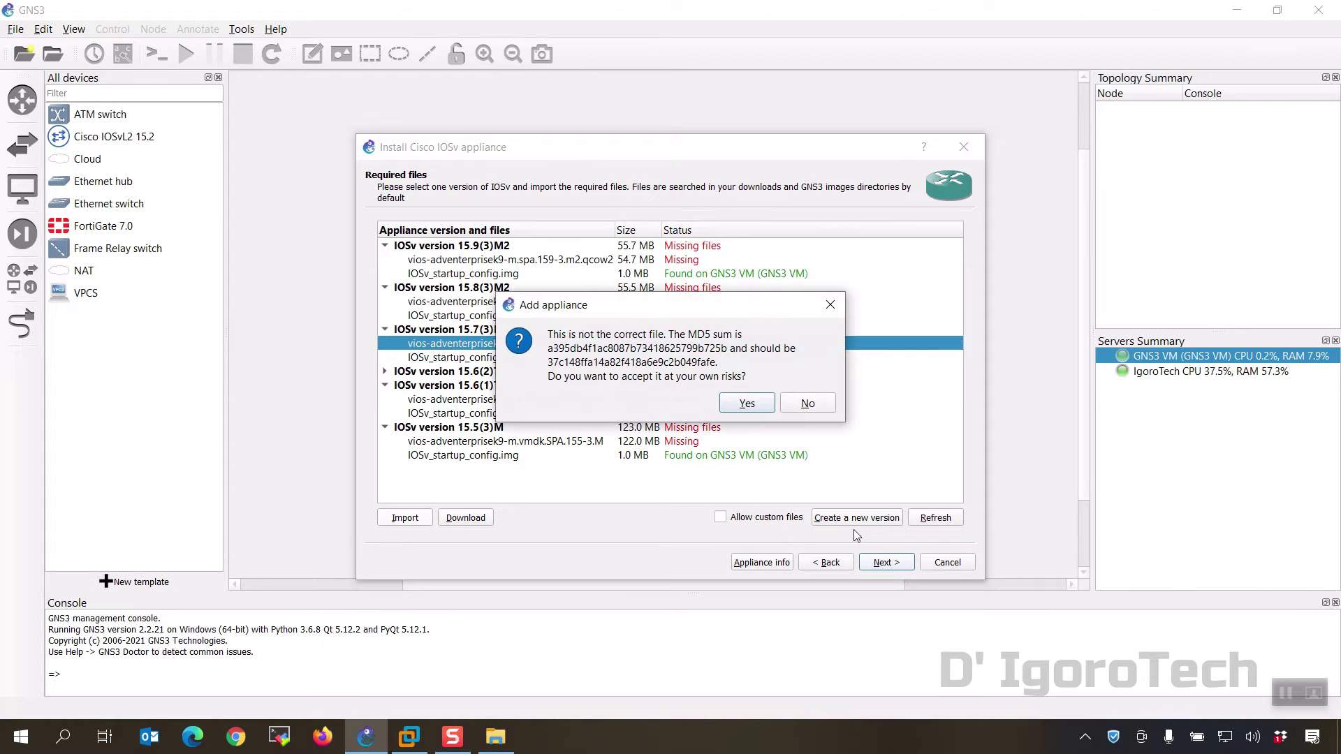
left_click(808, 405)
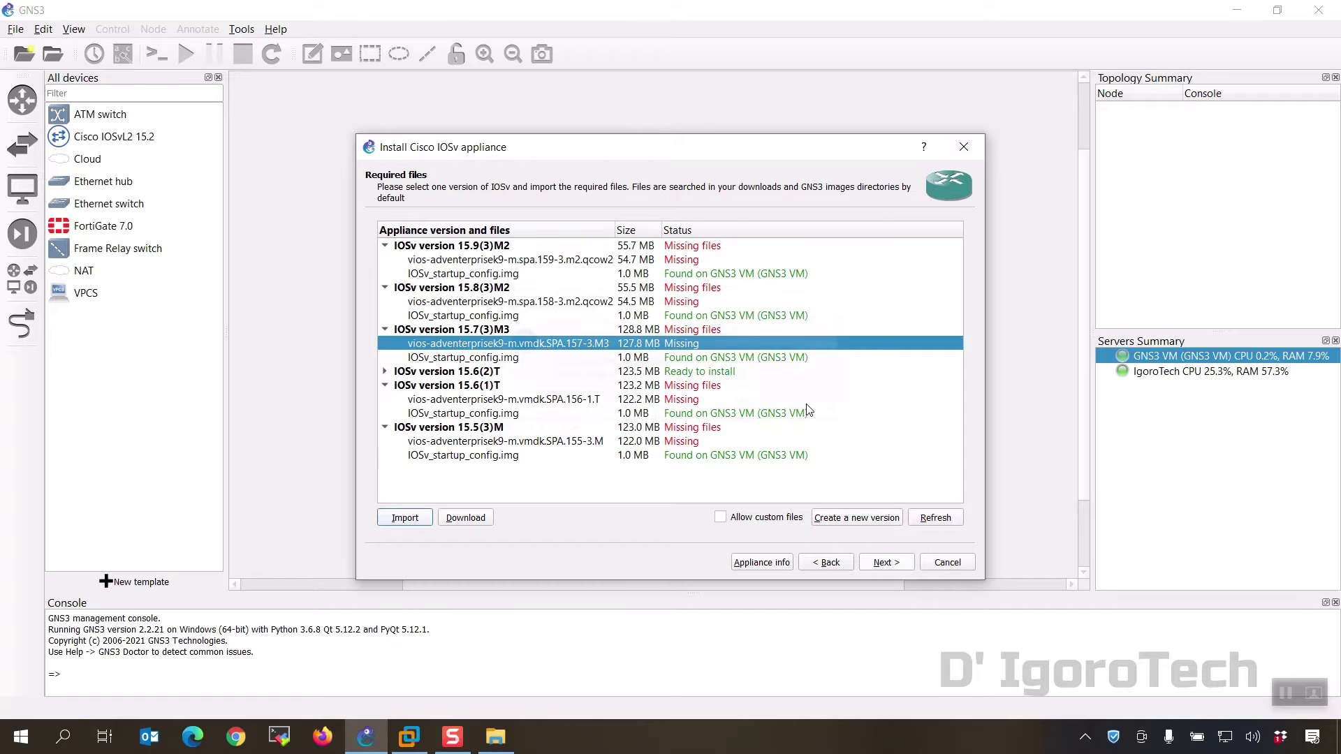
Step: Create custom IOSv version 15.7 using the vios image and startup config as its two disks
left_click(827, 518)
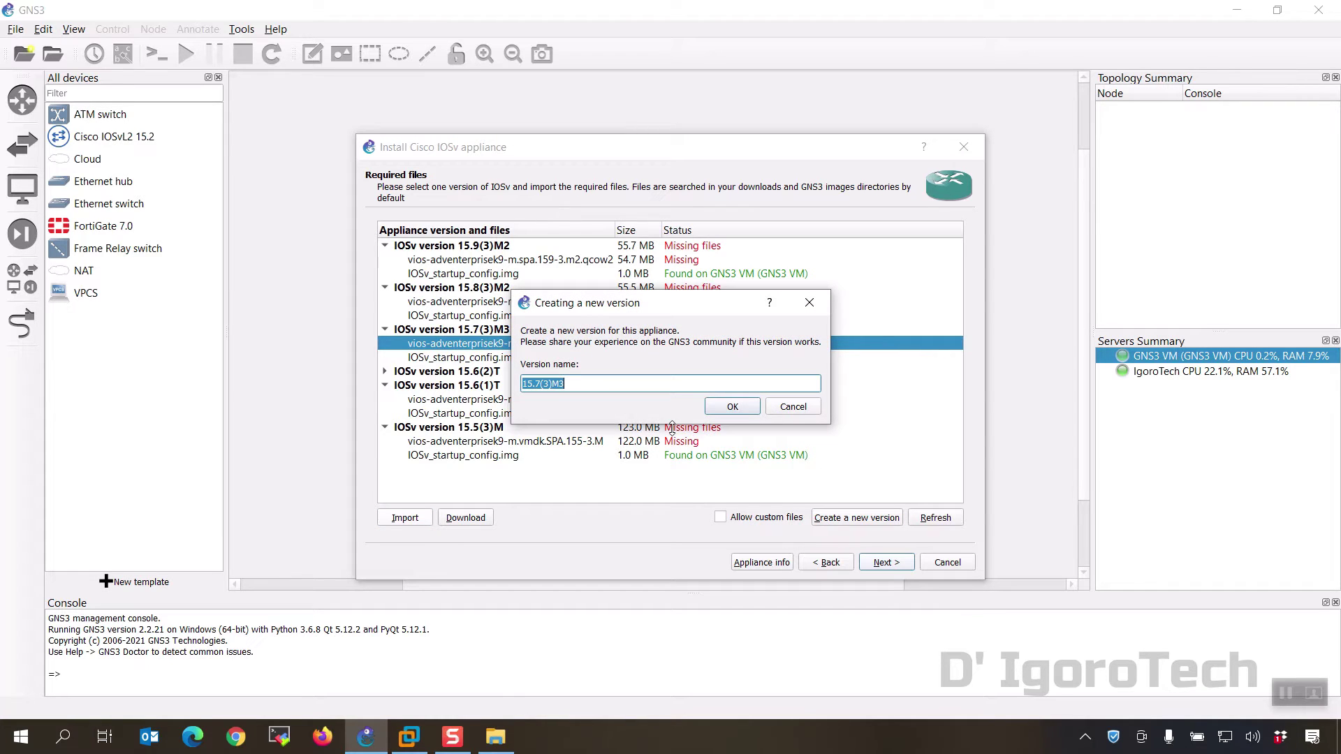
type("15.7")
left_click(732, 408)
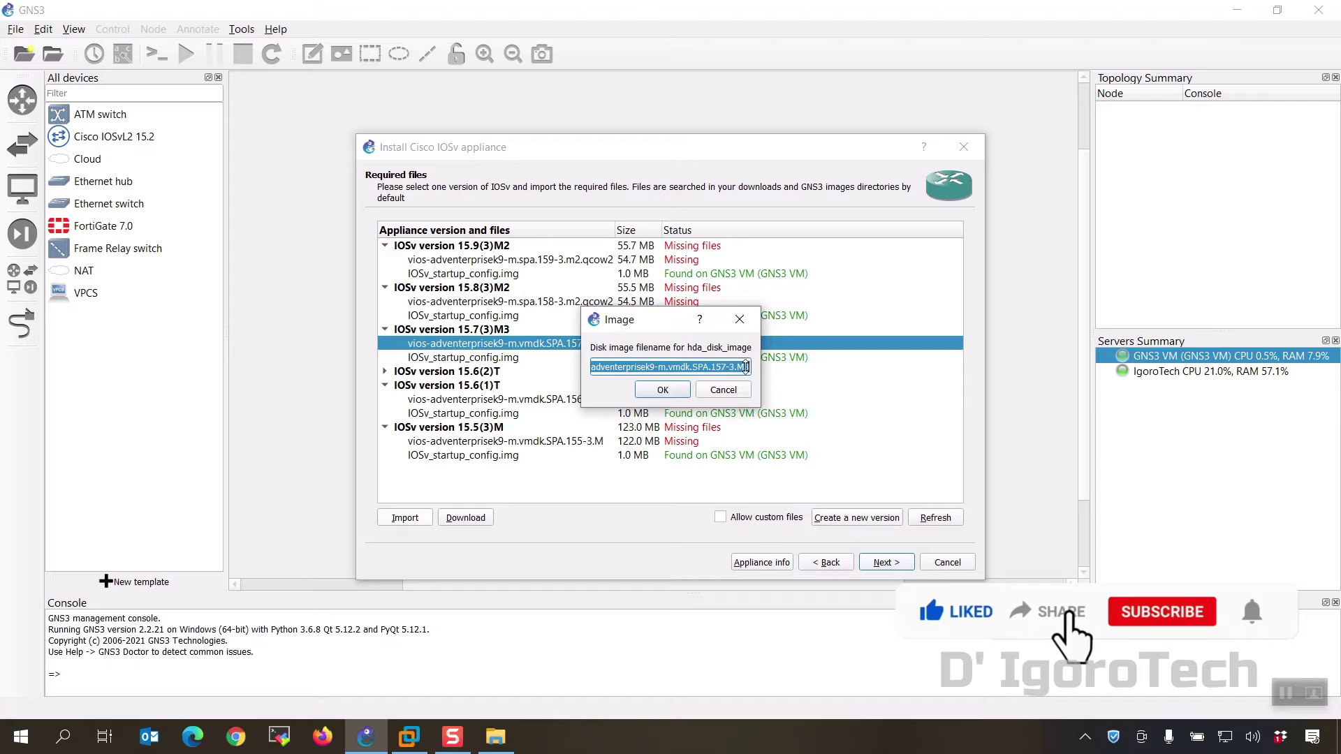
left_click(665, 390)
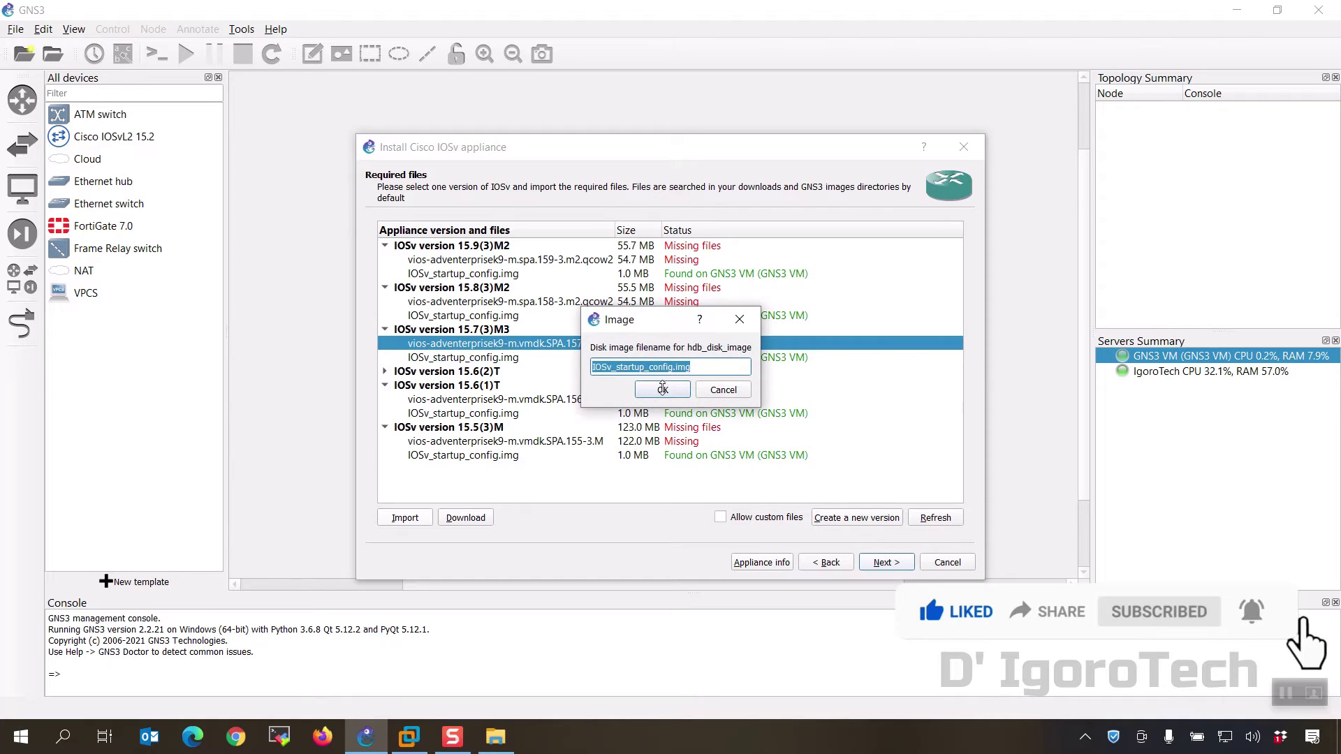
left_click(662, 388)
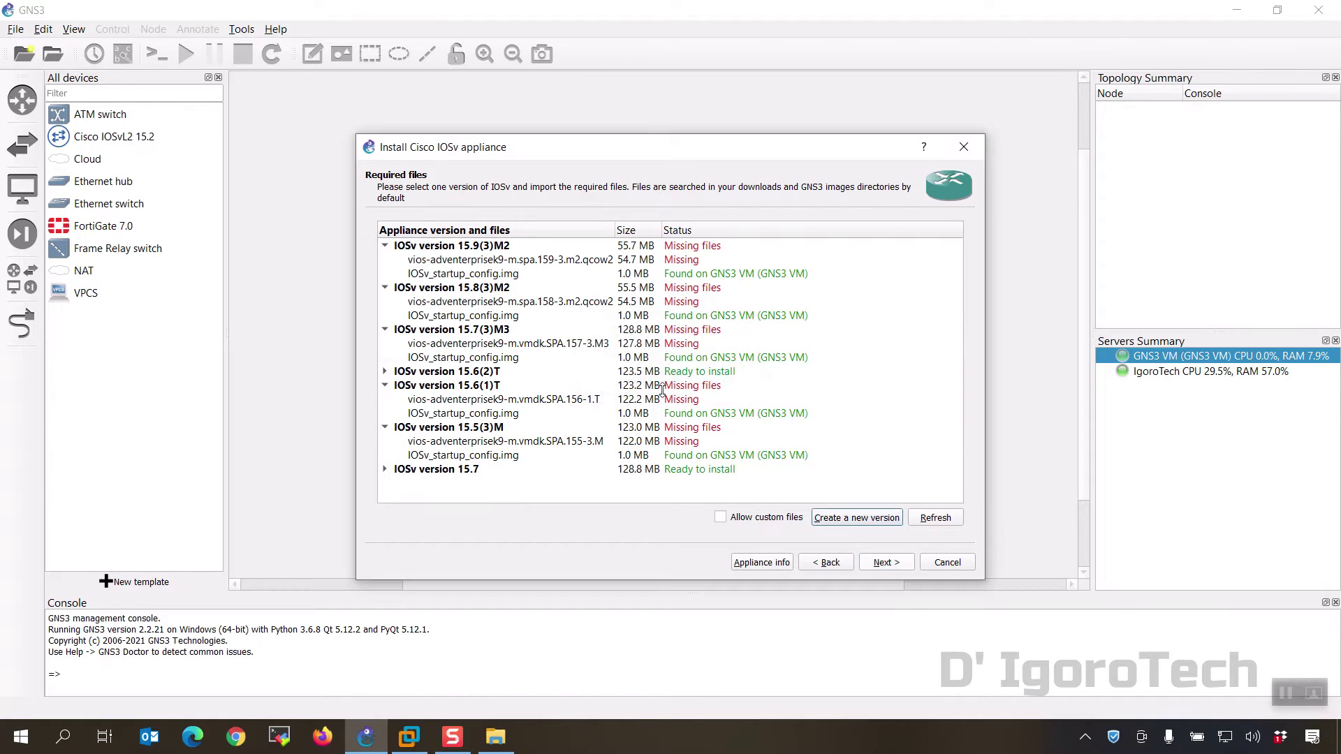
left_click(384, 469)
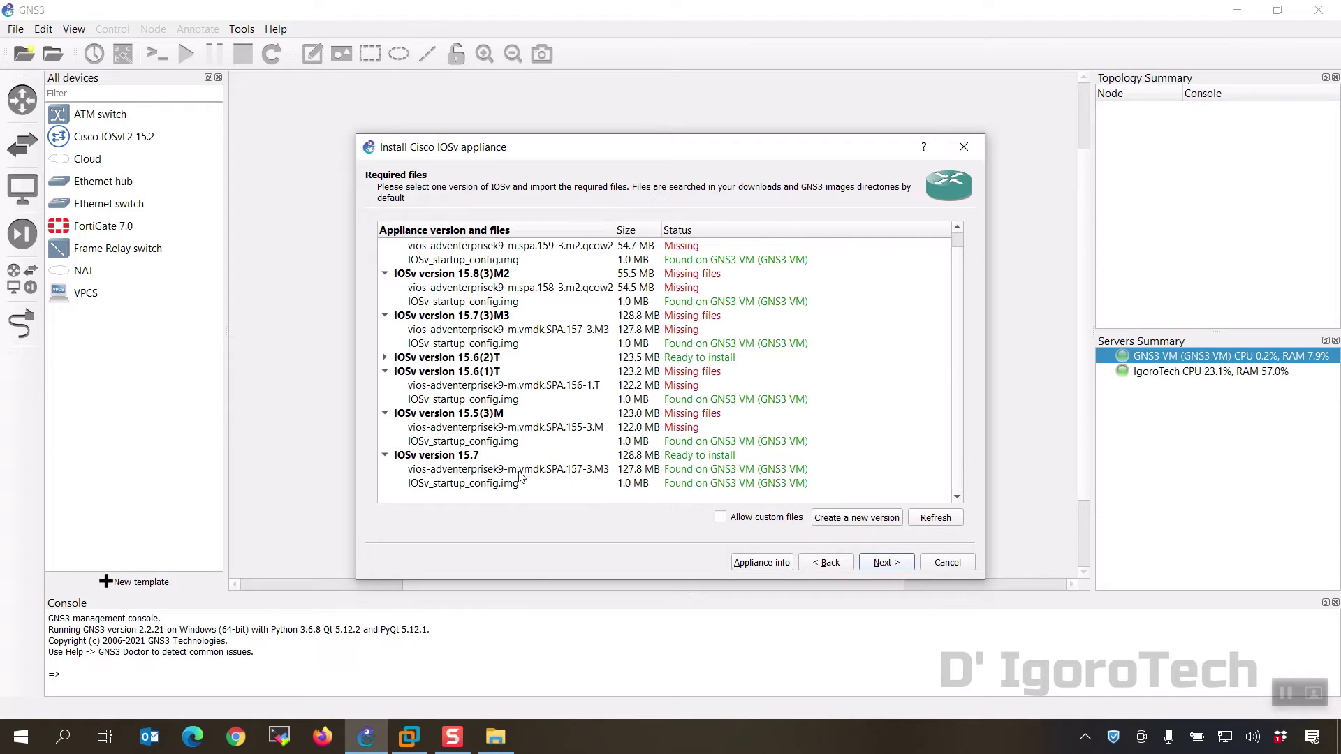
Step: Import the IOSv 15.7 vios qcow2 disk image into the installer
left_click(495, 473)
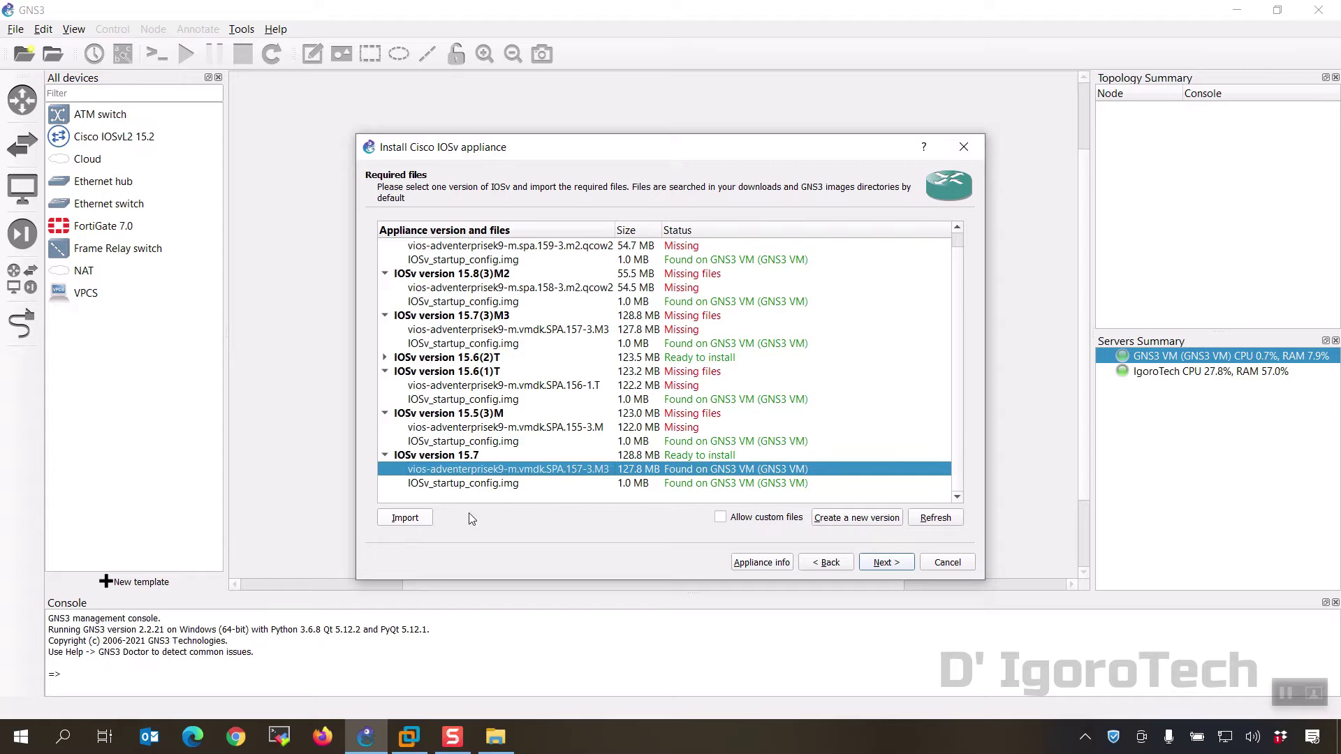
left_click(416, 521)
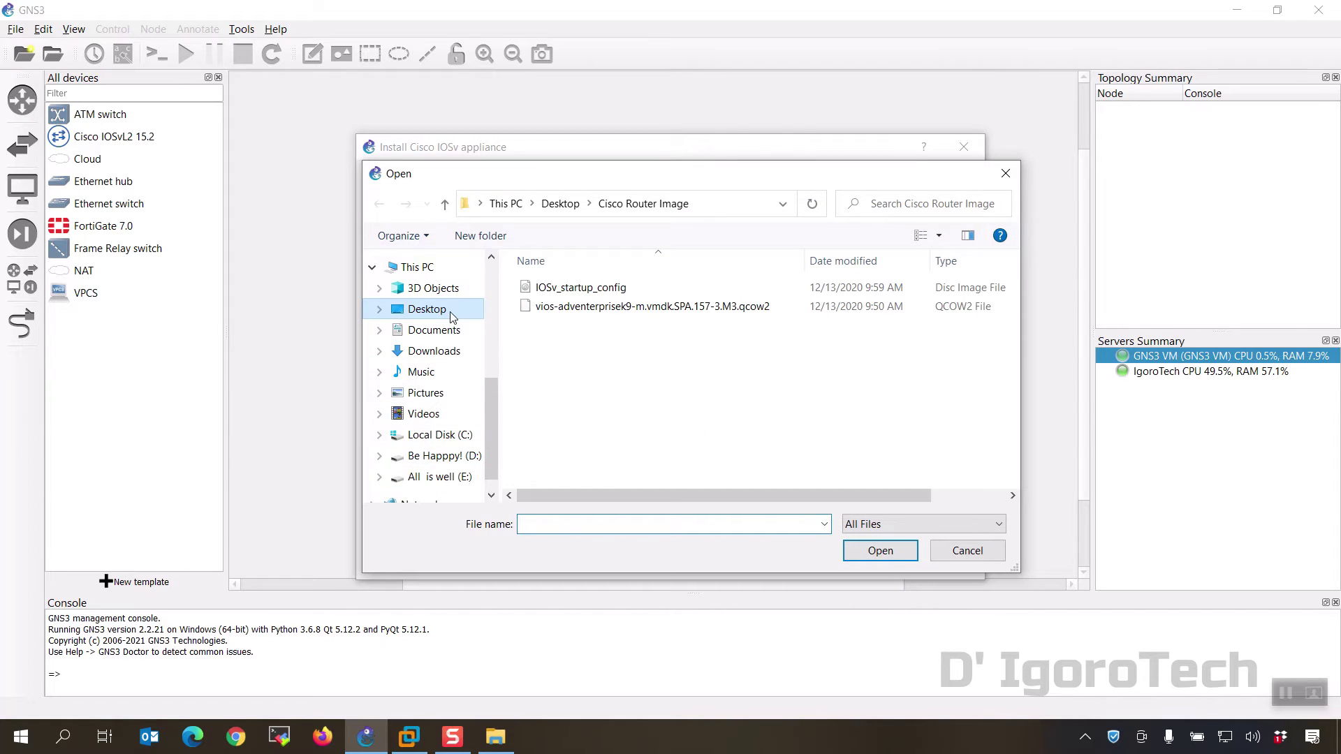
left_click(566, 308)
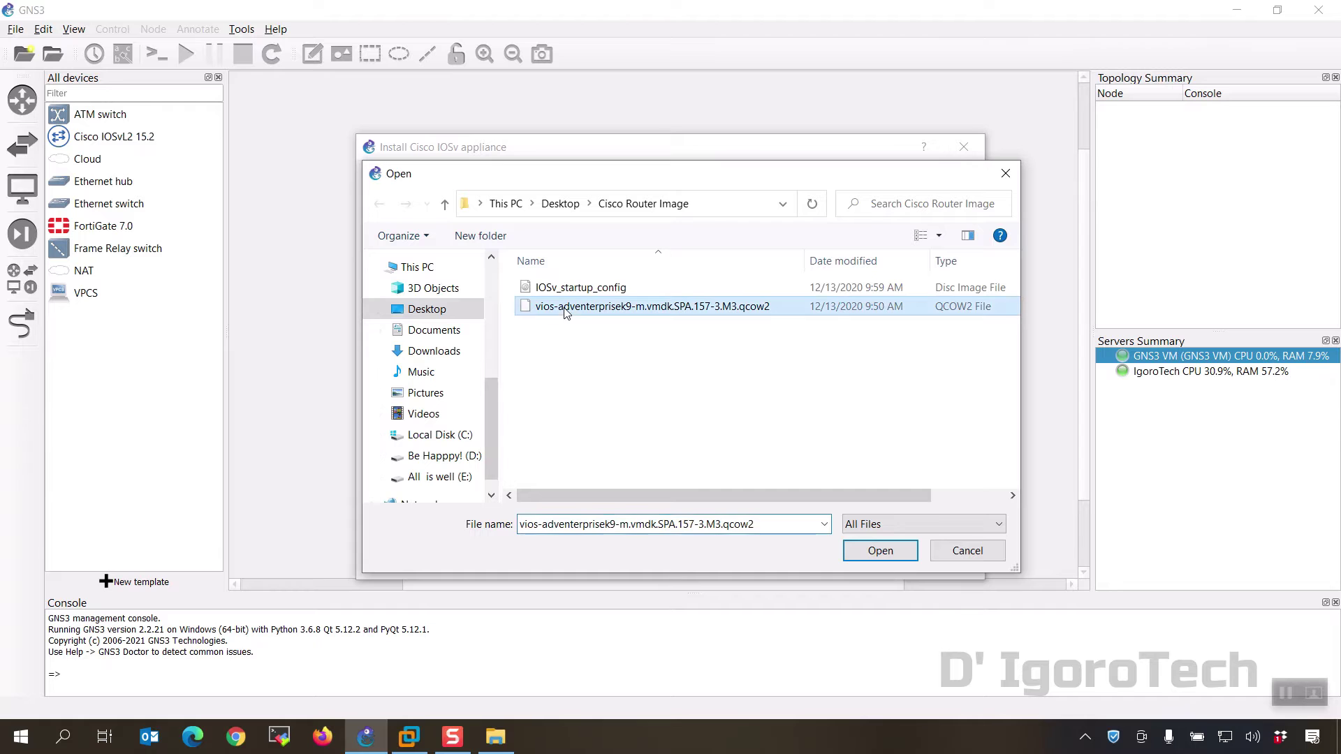
left_click(877, 555)
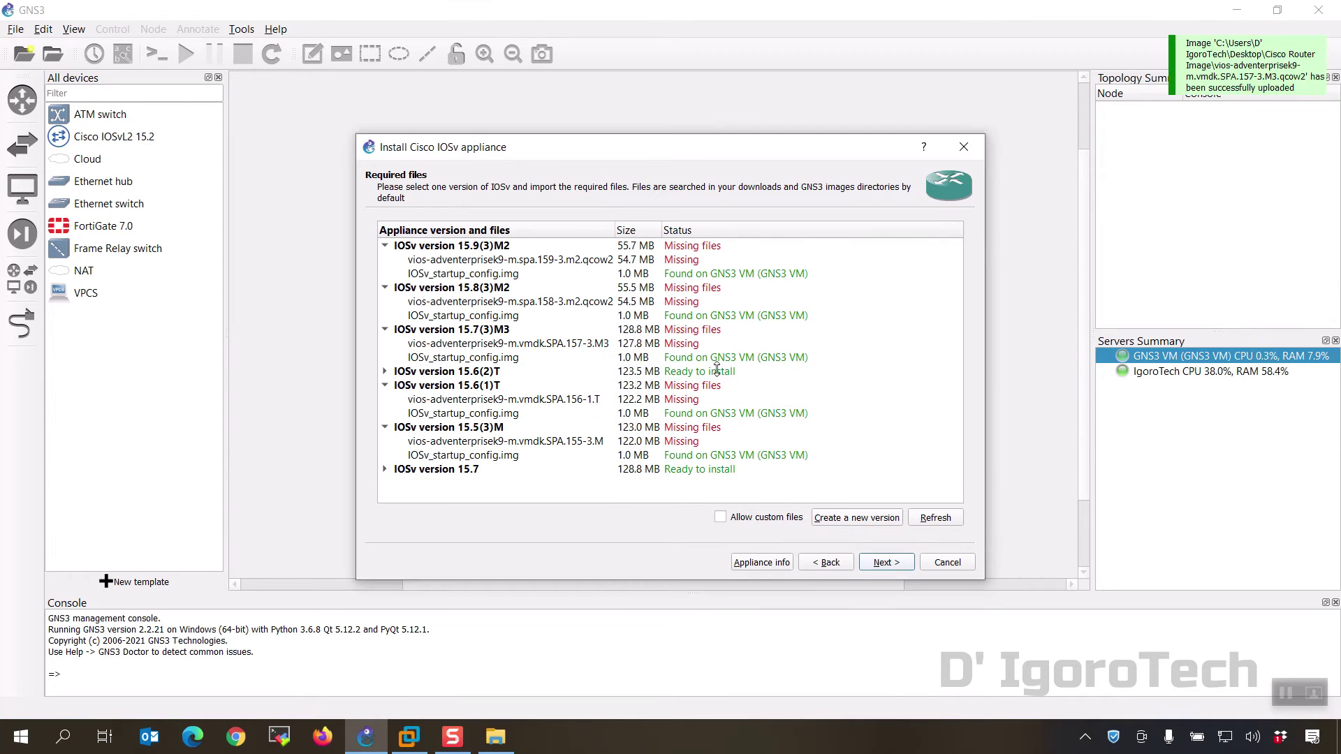
Step: Import and upload IOSv_startup_config as the startup config for version 15.7
left_click(450, 497)
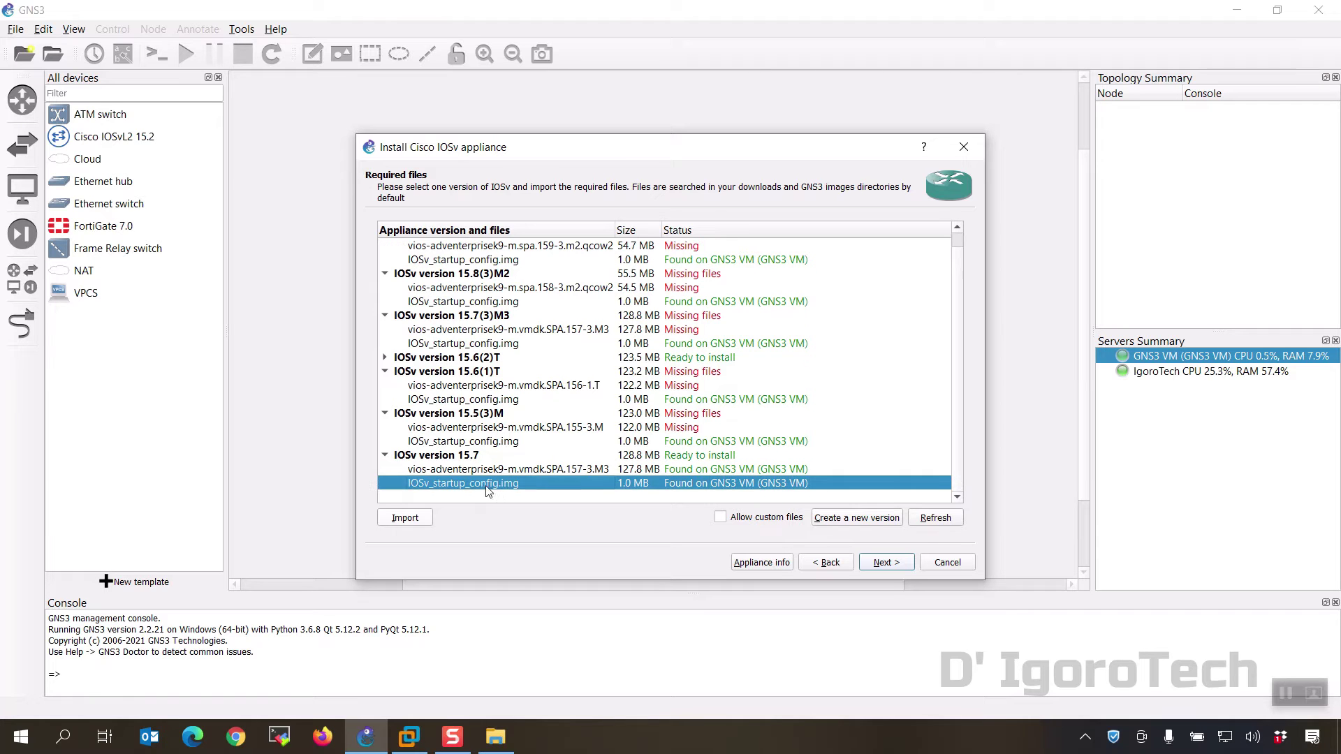
left_click(419, 522)
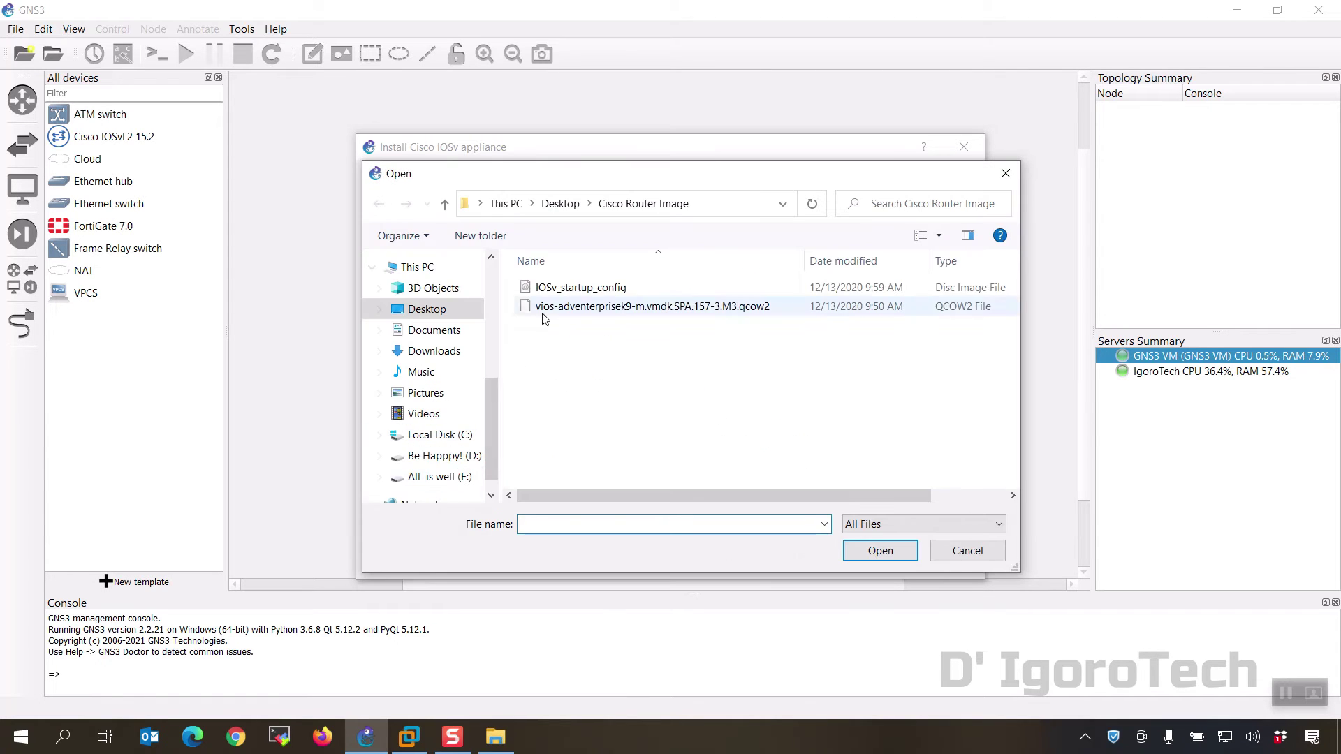
left_click(602, 293)
left_click(876, 558)
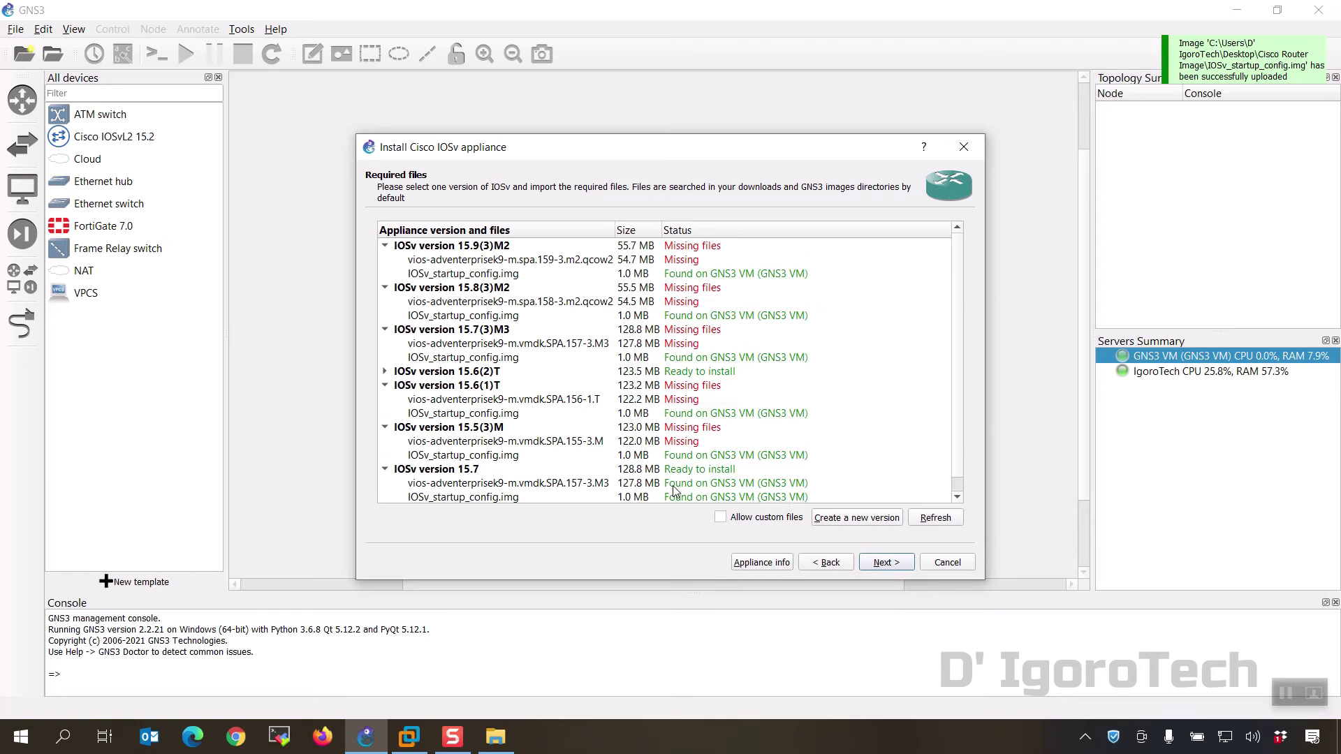
Step: Install Cisco IOSv version 15.7 and close the wizard once the template is added
left_click(697, 472)
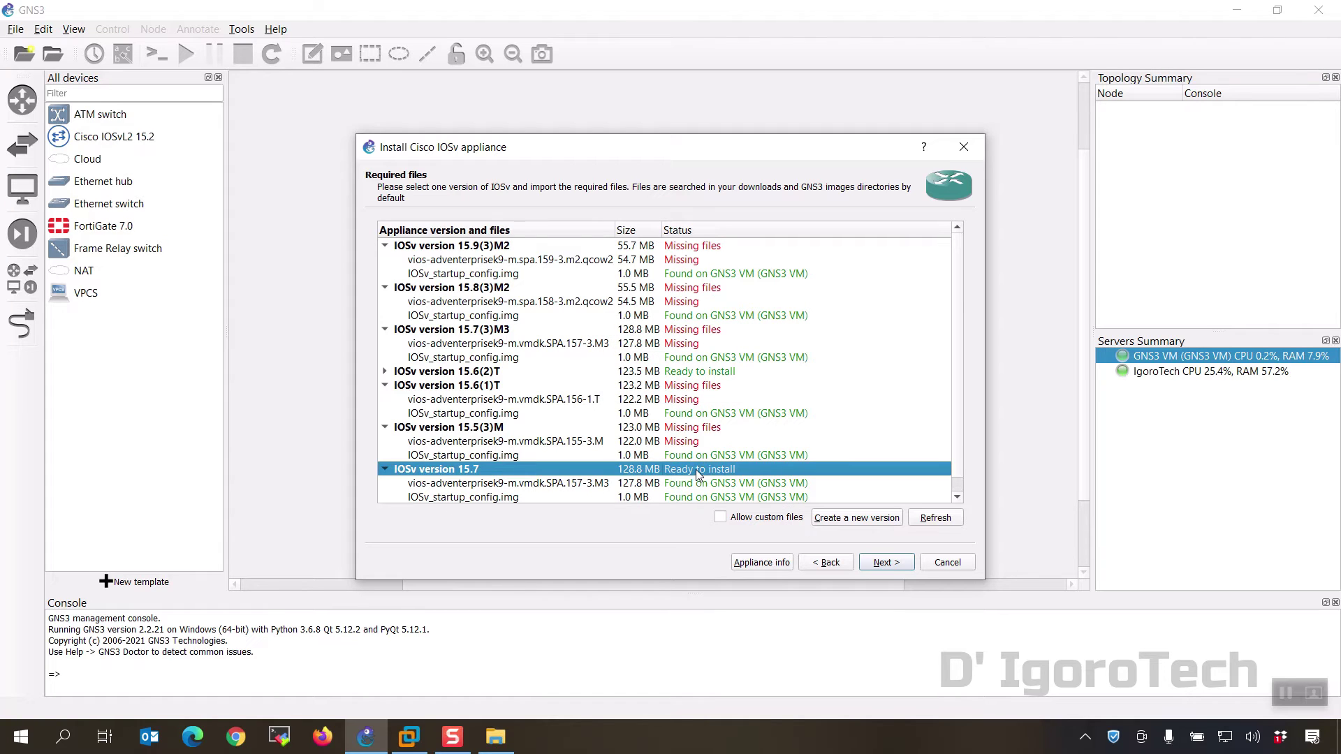
left_click(878, 567)
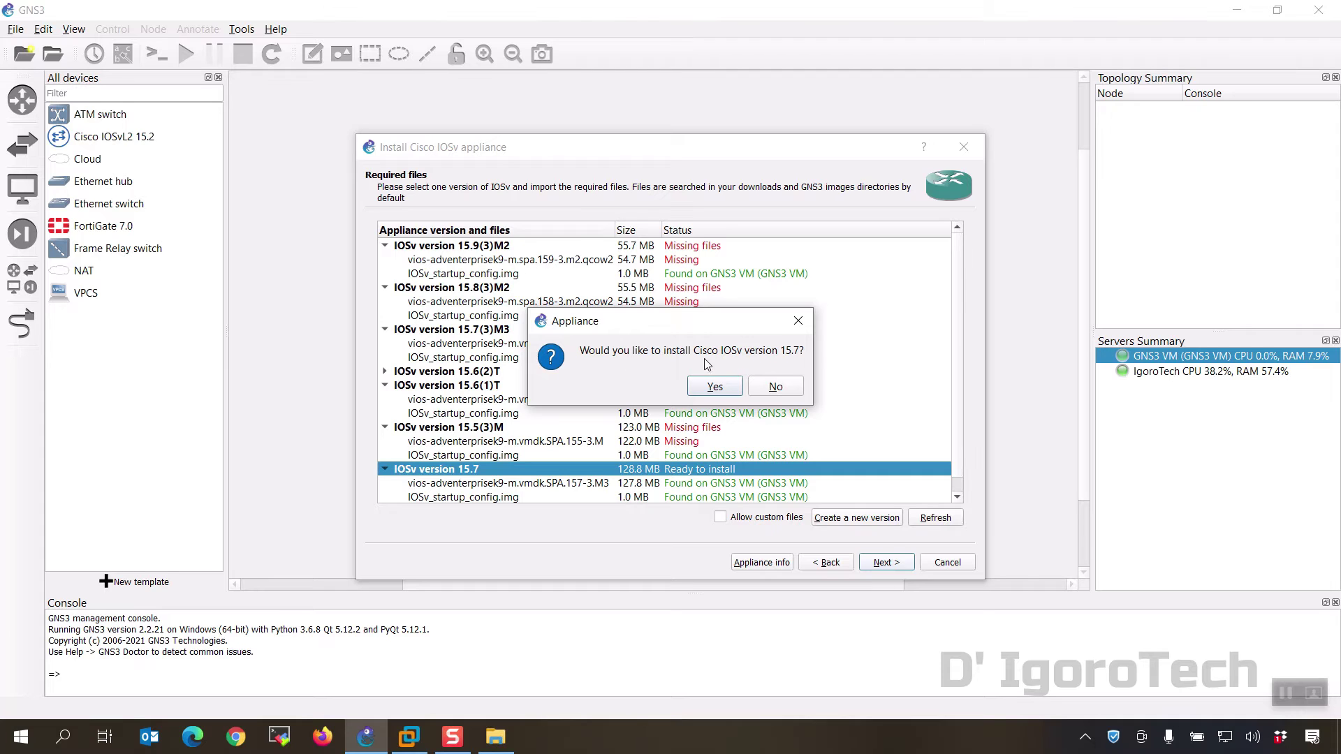
left_click(719, 383)
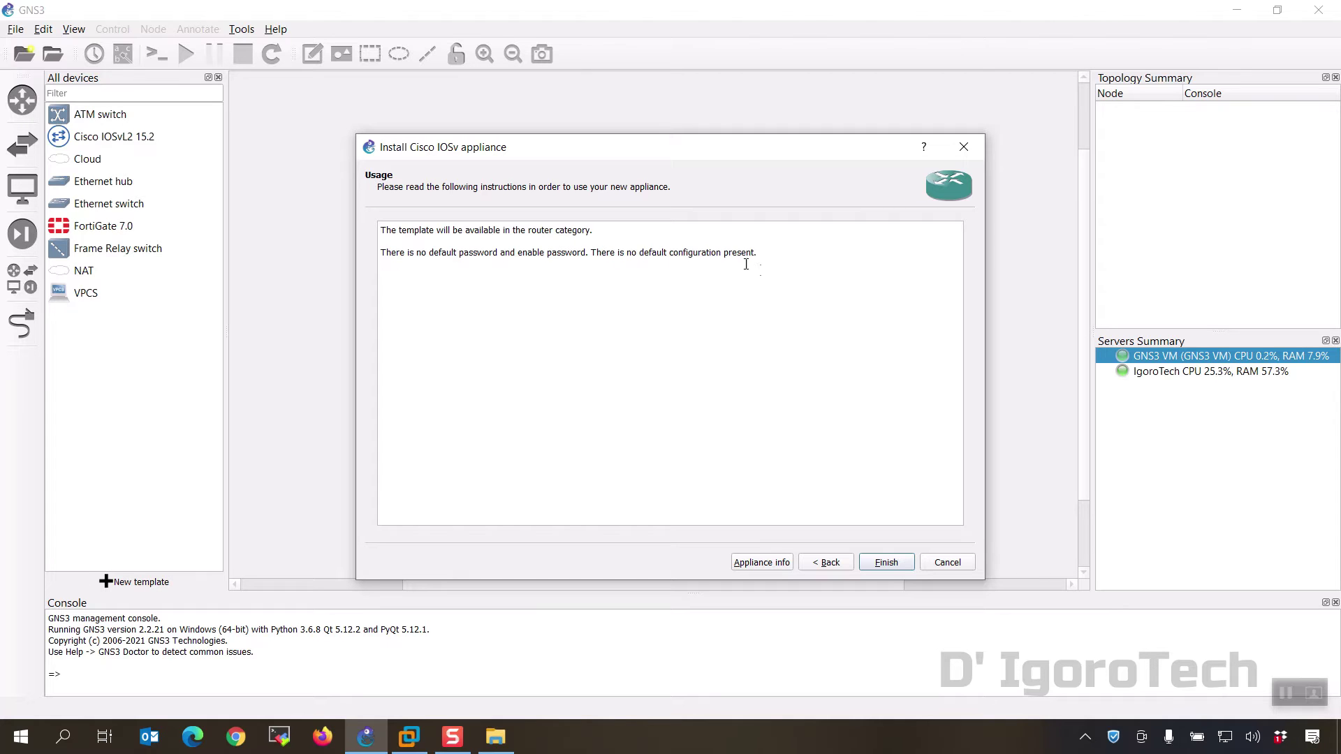
left_click(886, 562)
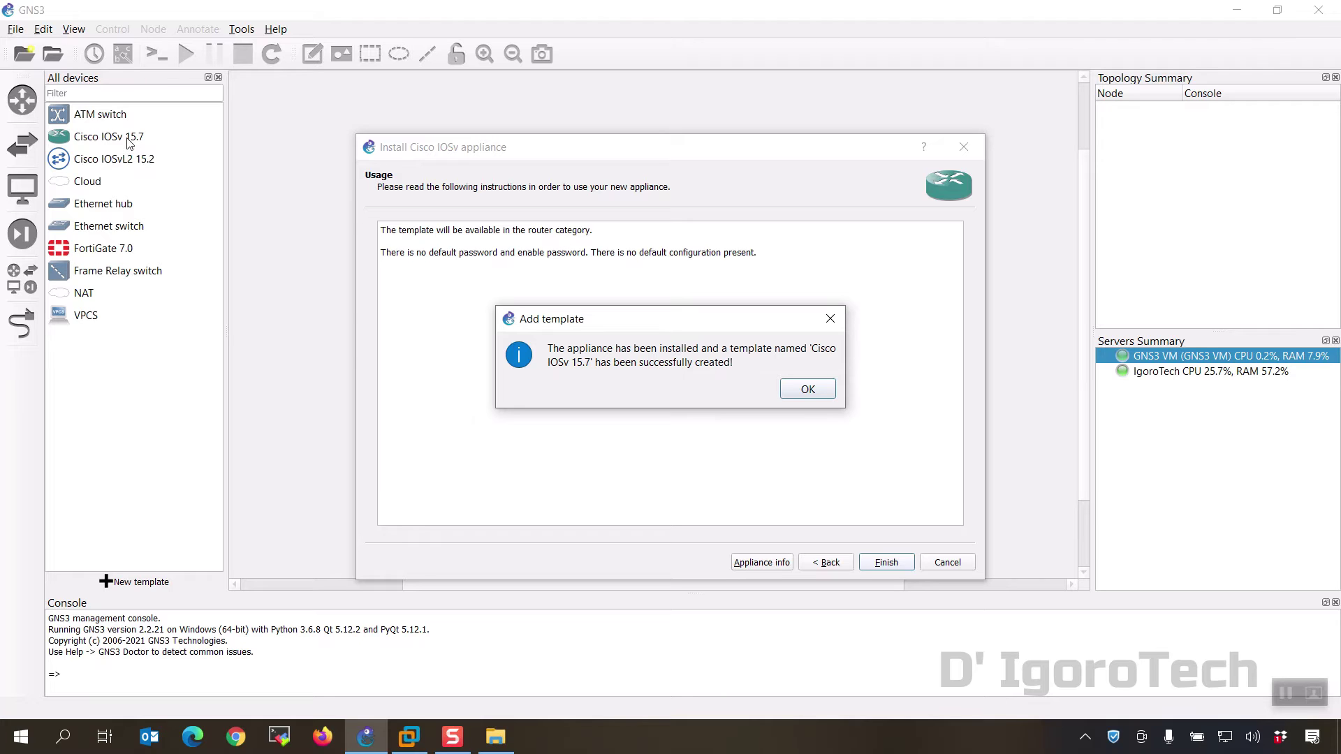
left_click(808, 390)
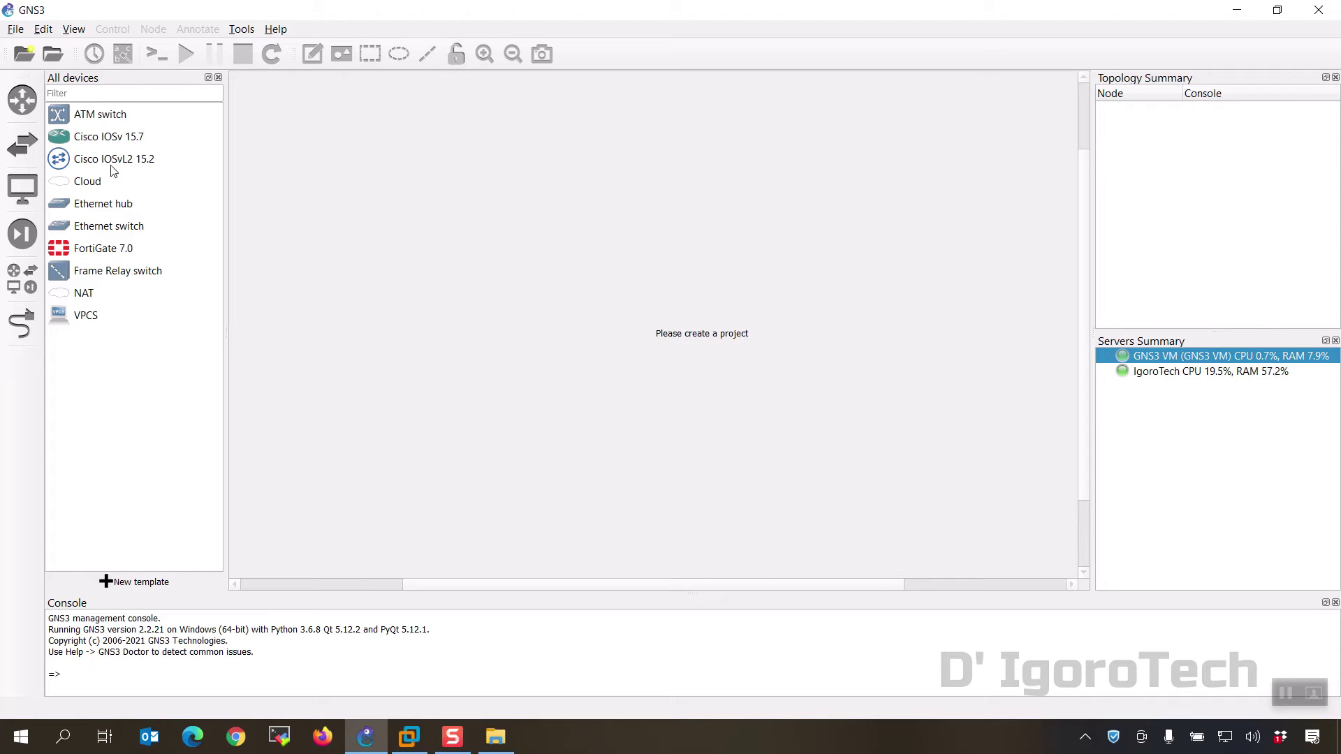
Step: Change the Cisco IOSv 15.7 template symbol to the Affinity-circle-blue router, review its network adapters, and save
right_click(104, 142)
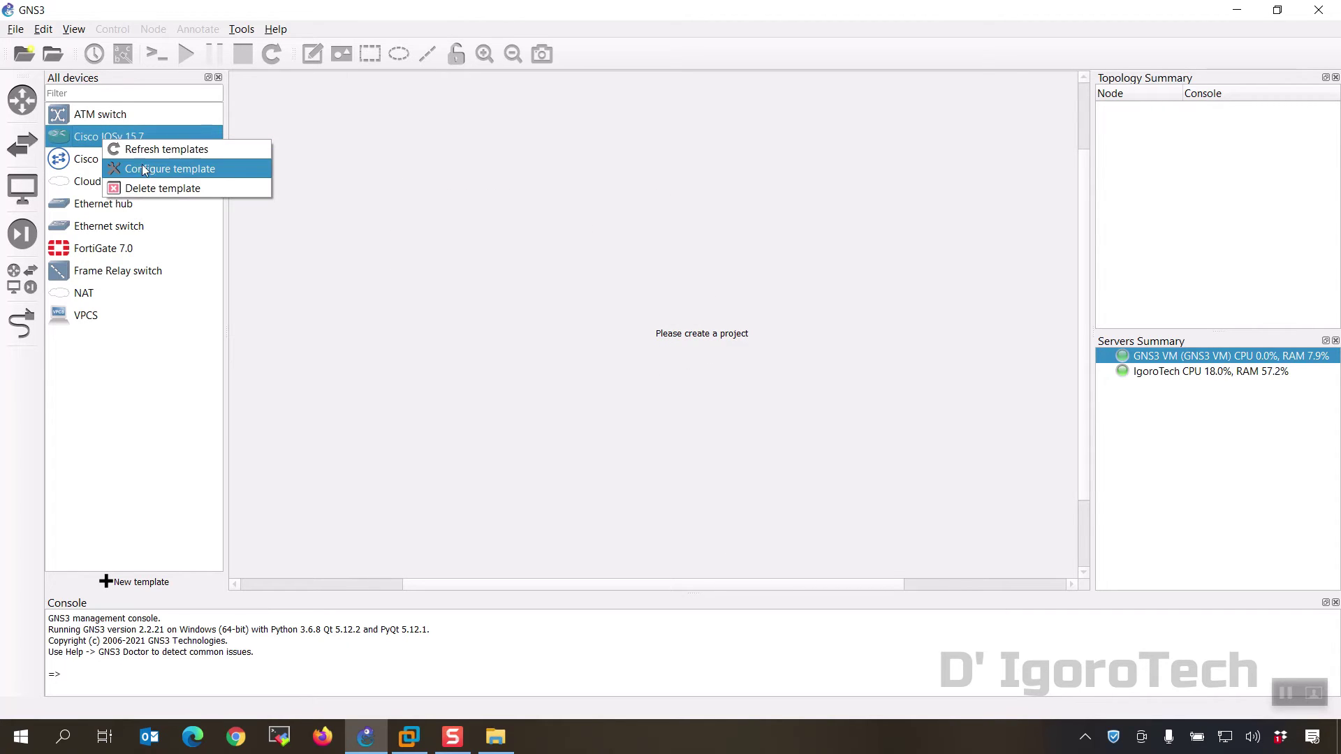
left_click(144, 169)
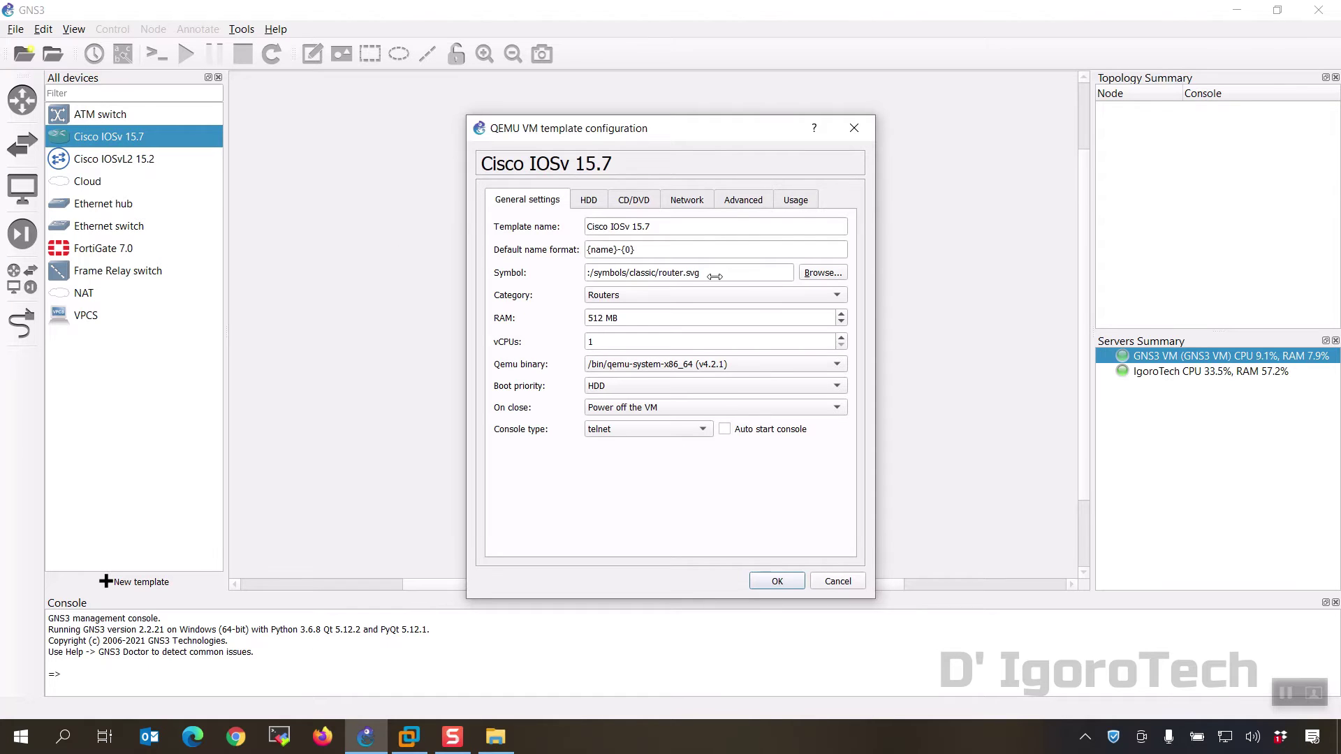
left_click(818, 273)
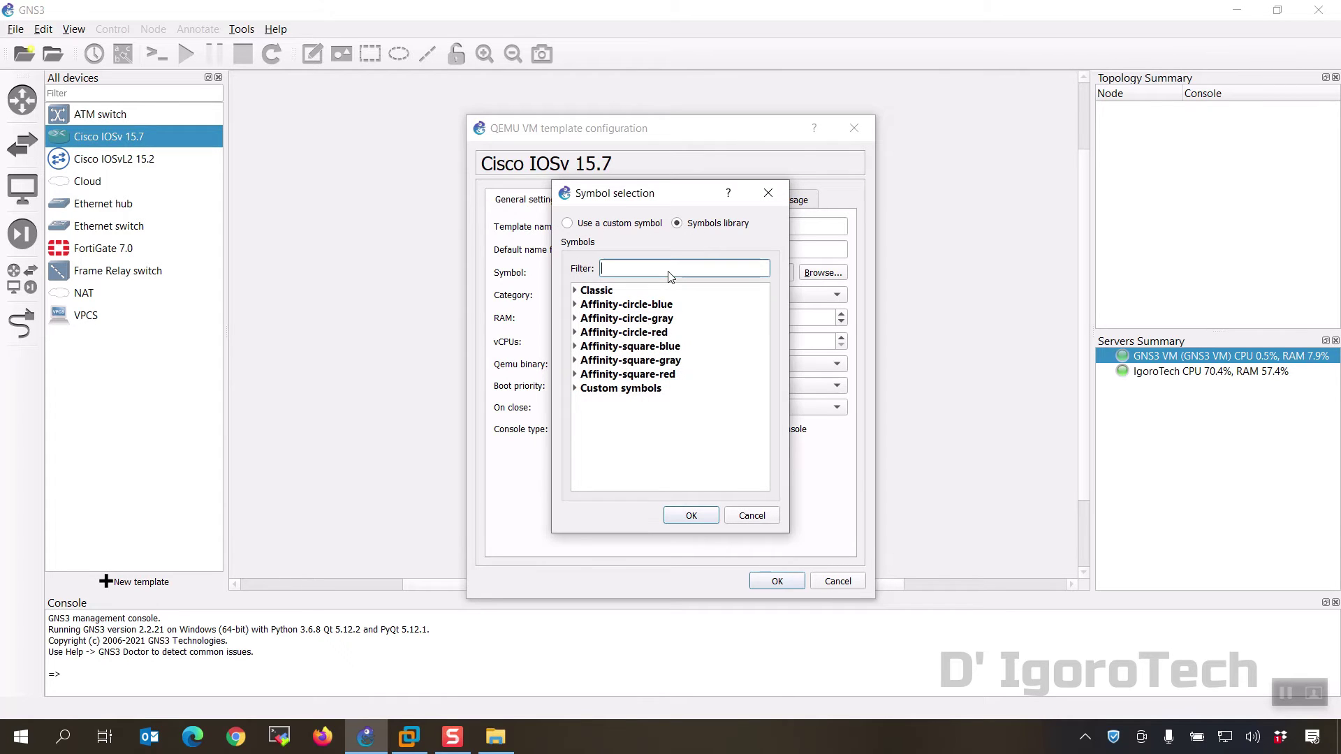
type("router")
left_click(575, 306)
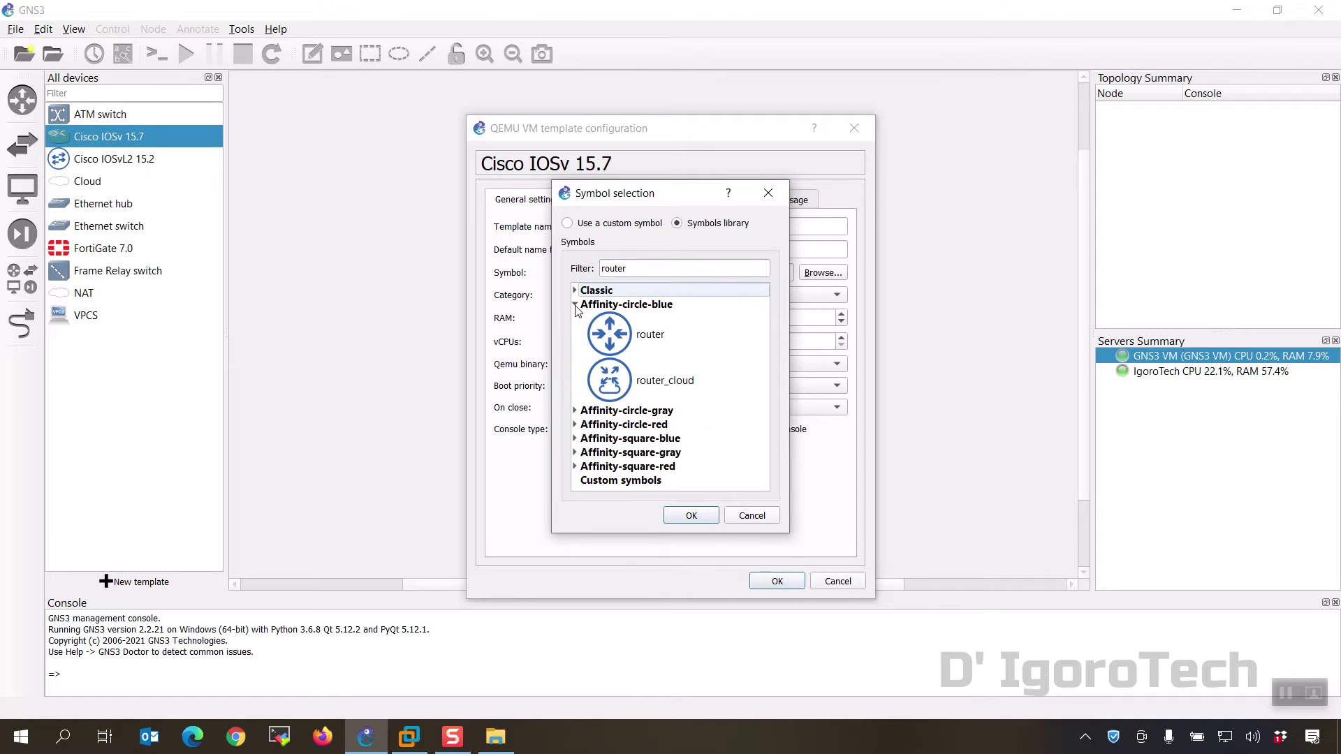
left_click(612, 342)
left_click(692, 516)
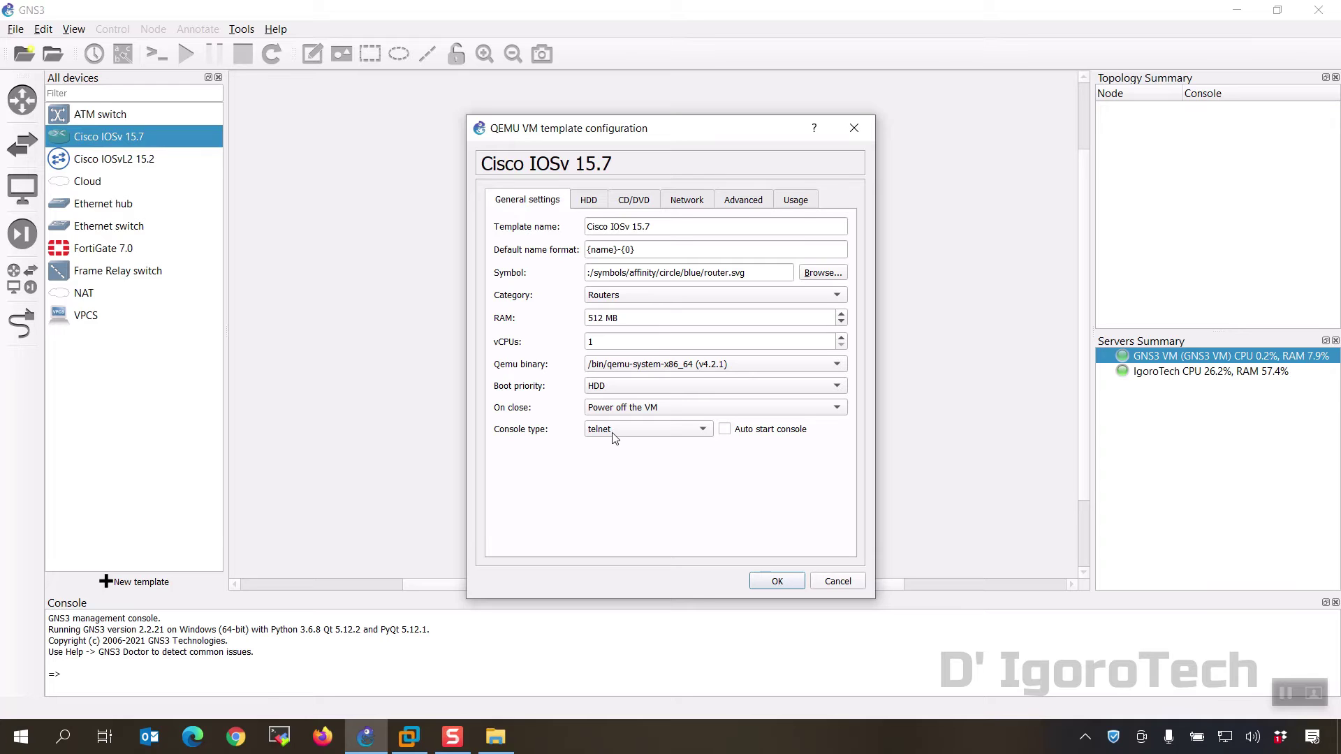
left_click(684, 204)
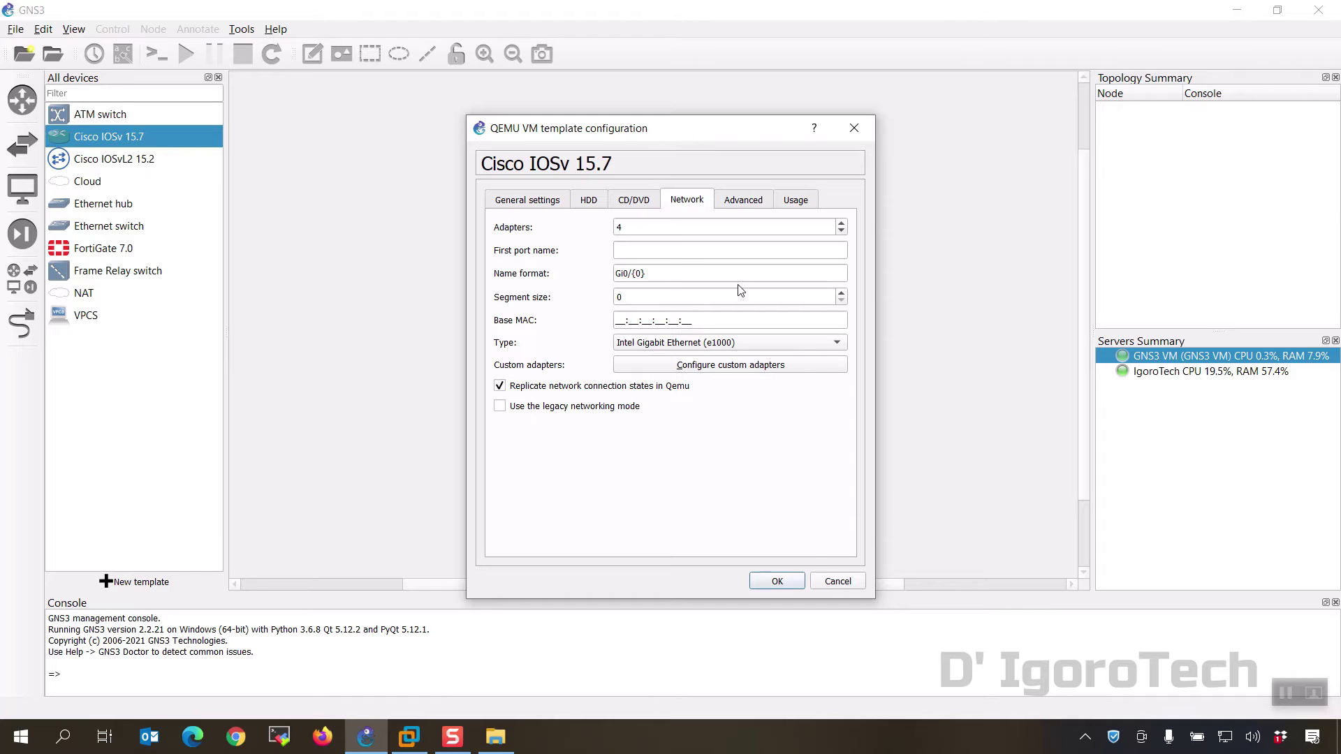
left_click(782, 582)
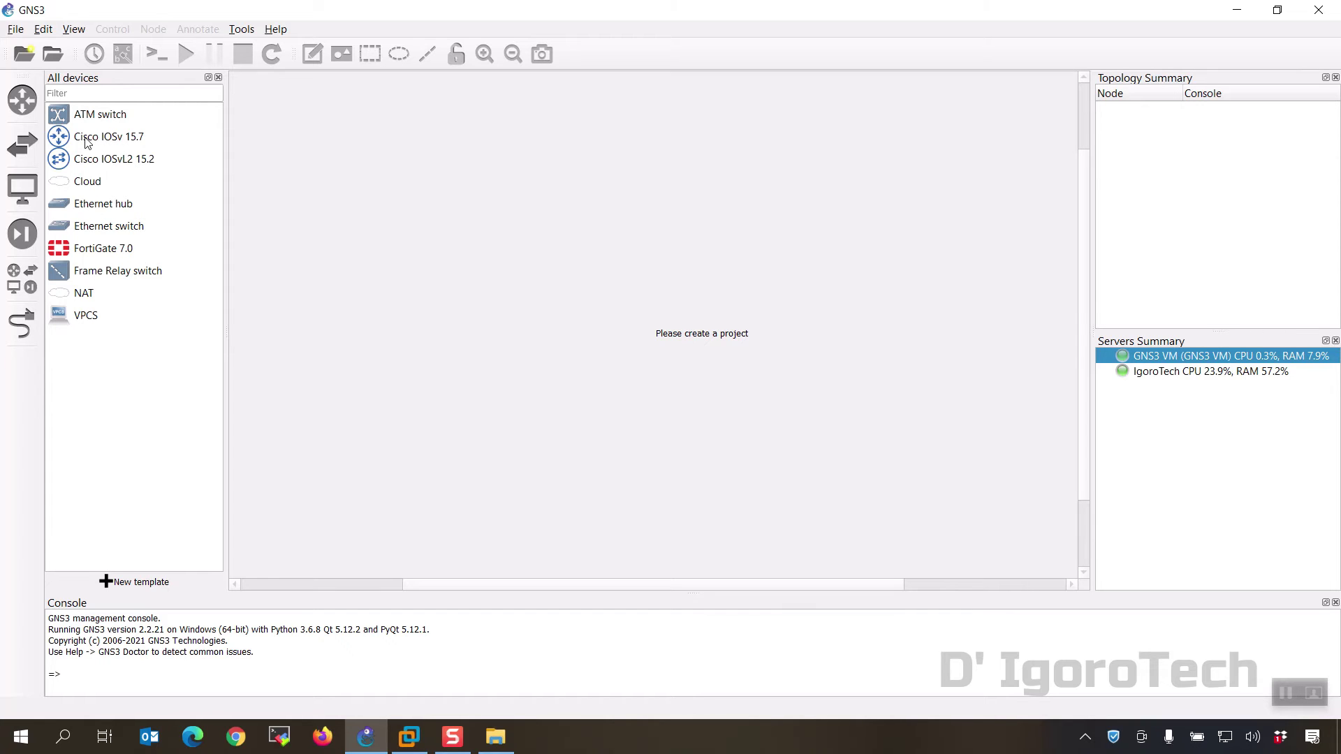
Step: Create a new blank project named 'Project Cisco', overwriting the existing one
left_click(16, 30)
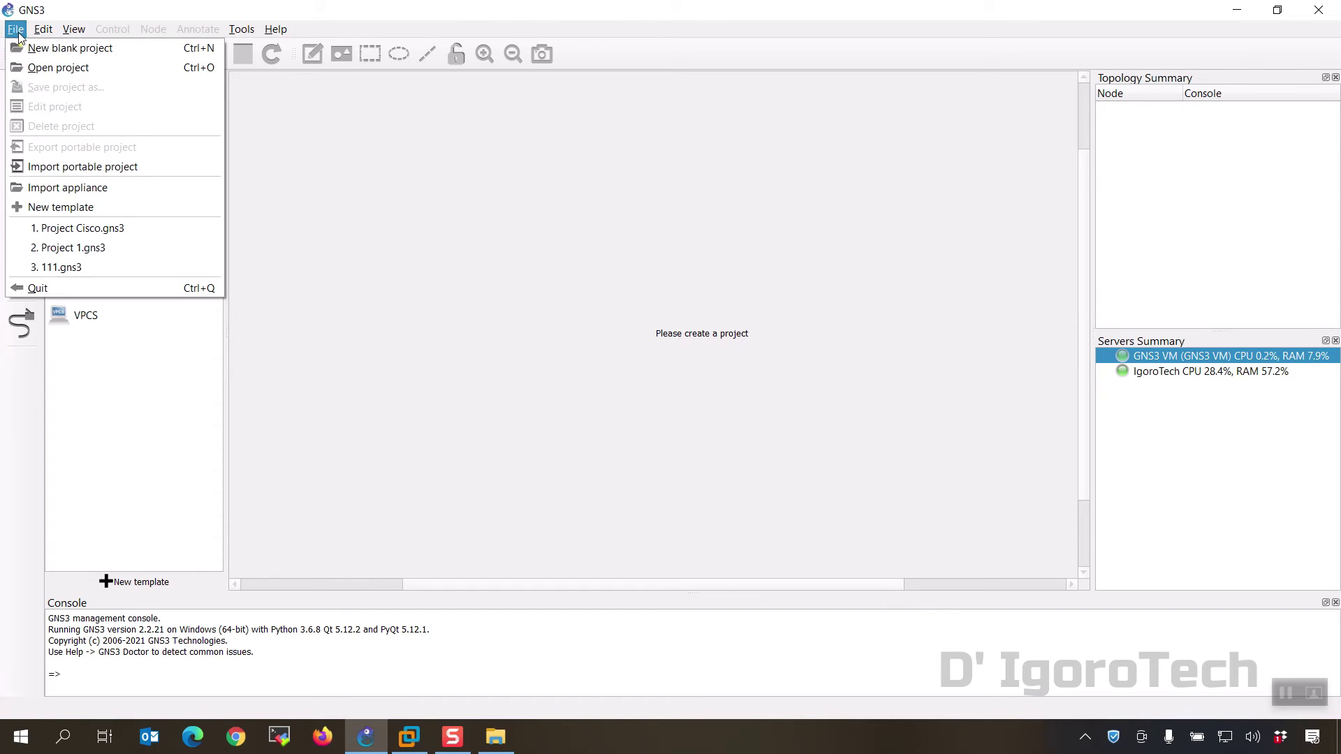
left_click(36, 48)
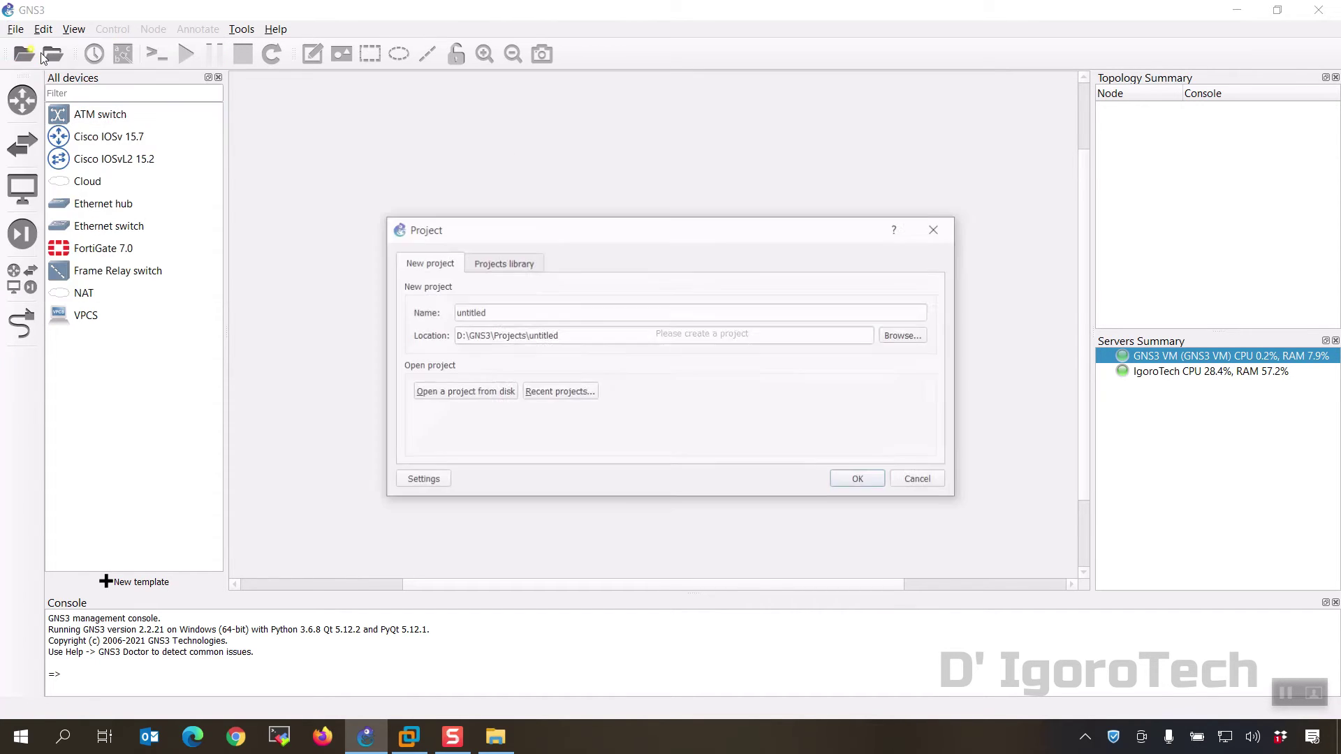
left_click(494, 314)
left_click_drag(489, 312, 449, 313)
type("Project Cisco")
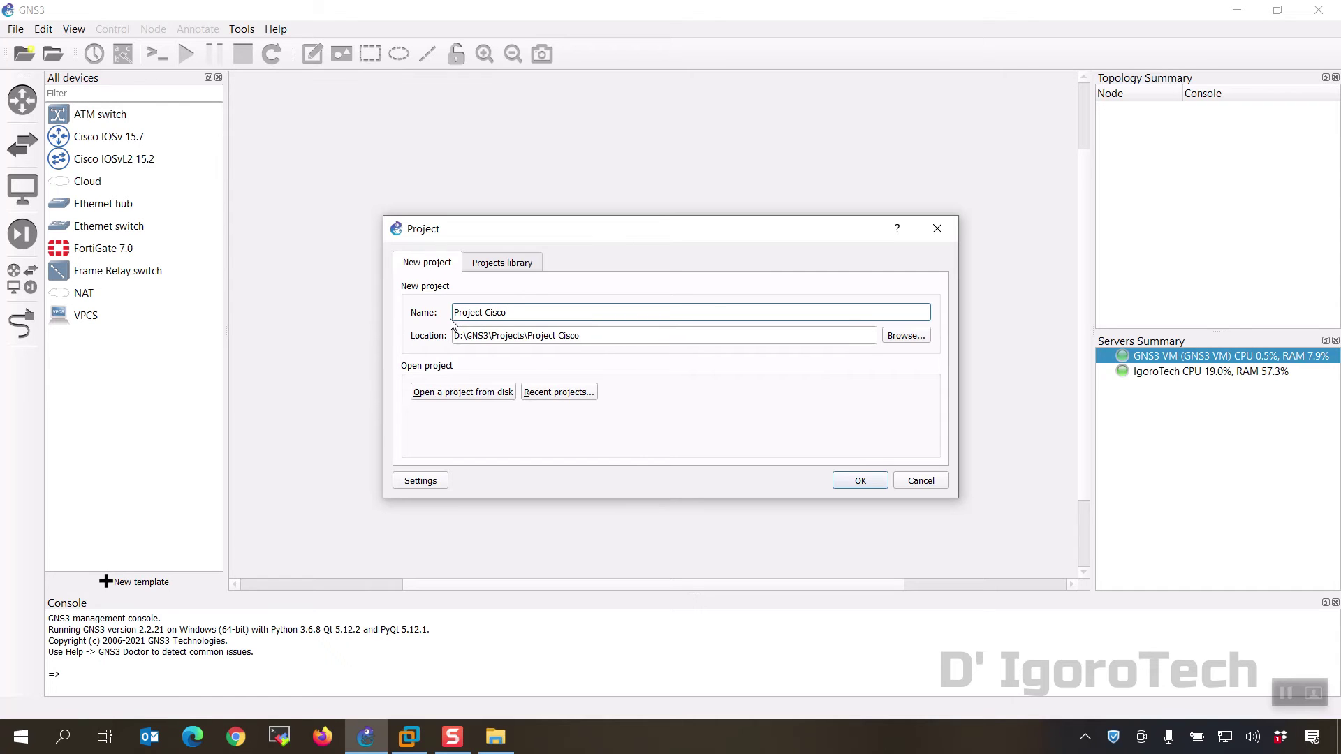
left_click(855, 483)
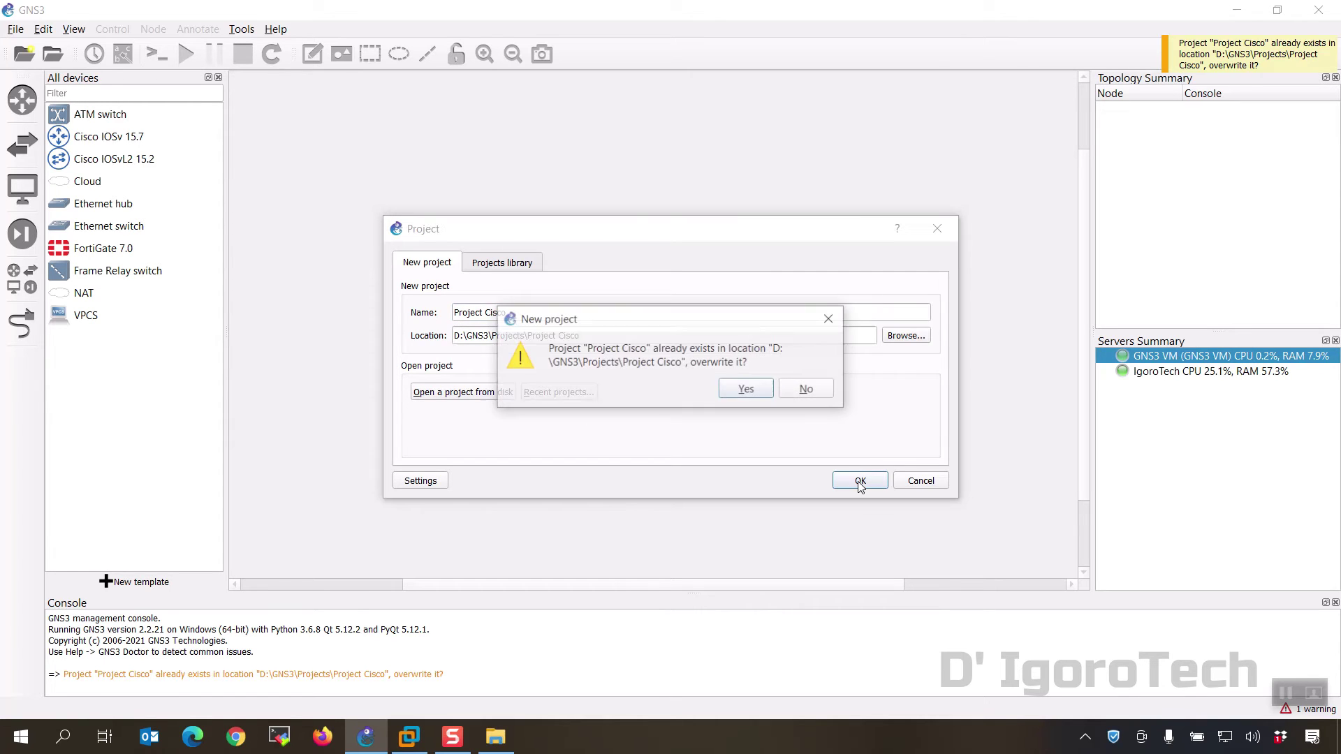
left_click(757, 395)
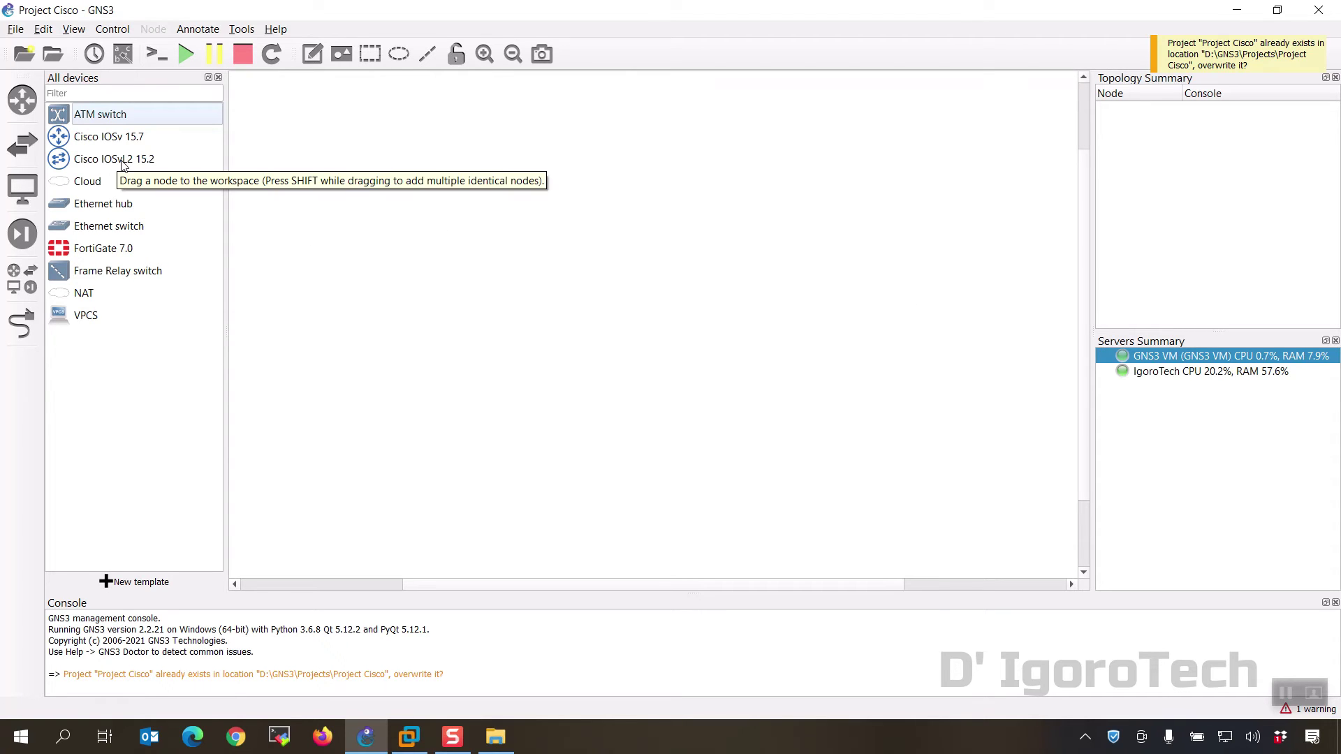
Step: Place a Cisco IOSv 15.7 router, IOSvL2 15.2 switch and FortiGate 7.0, aligned in one row
left_click_drag(106, 142, 333, 220)
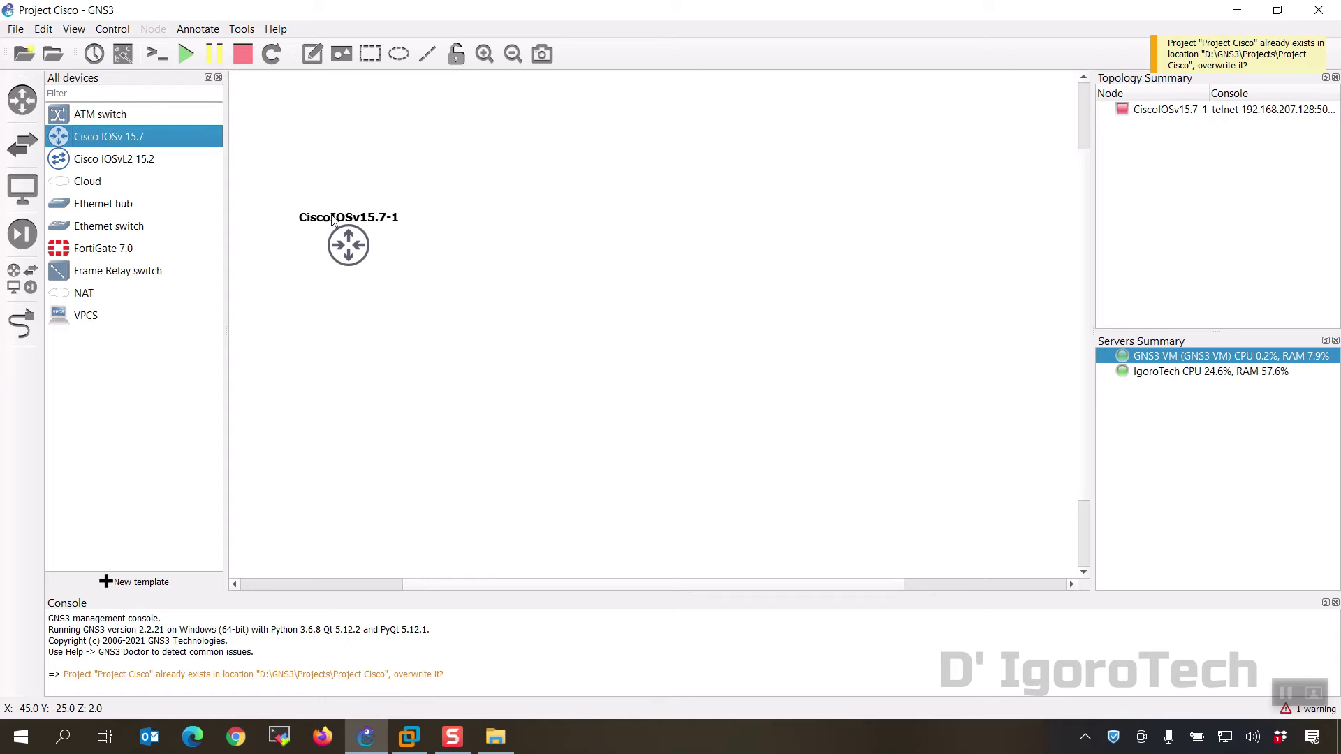
left_click(117, 169)
left_click_drag(108, 165, 525, 262)
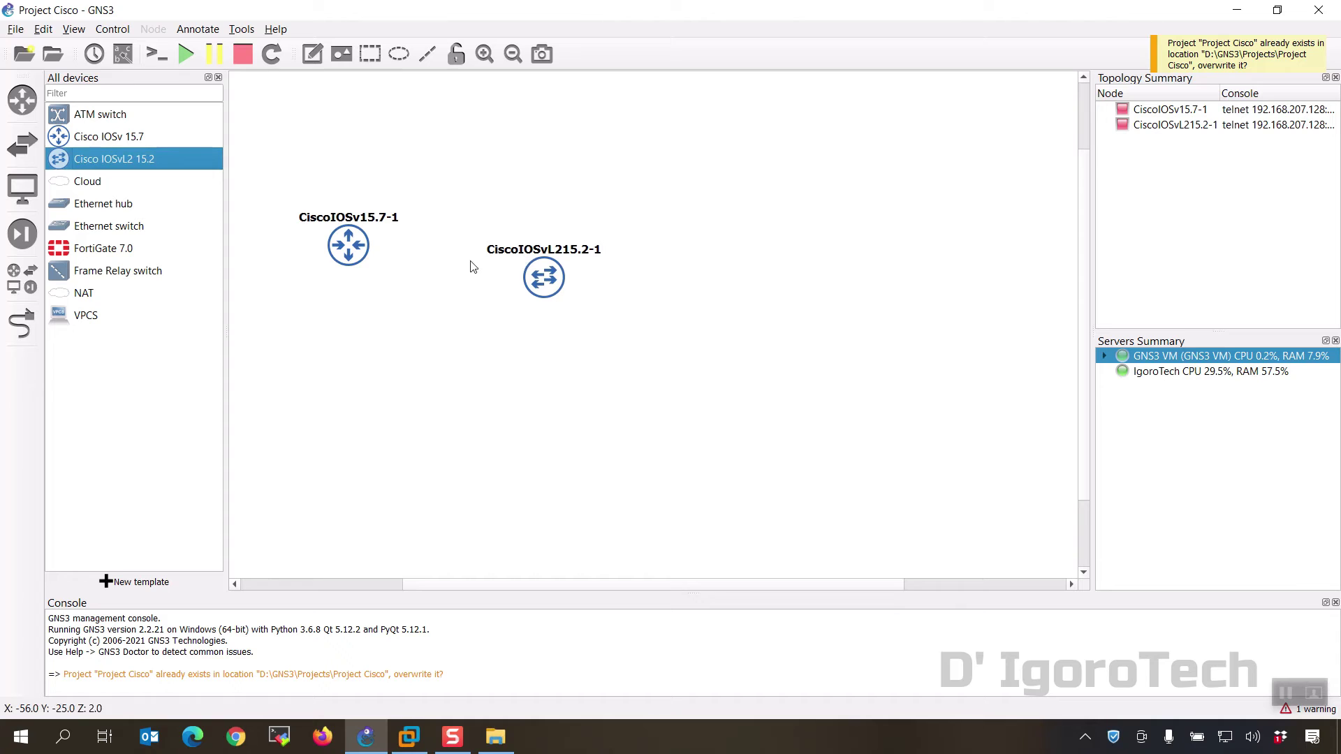
left_click_drag(109, 254, 745, 278)
left_click_drag(349, 252, 325, 235)
left_click_drag(545, 285, 517, 239)
left_click_drag(719, 289, 704, 237)
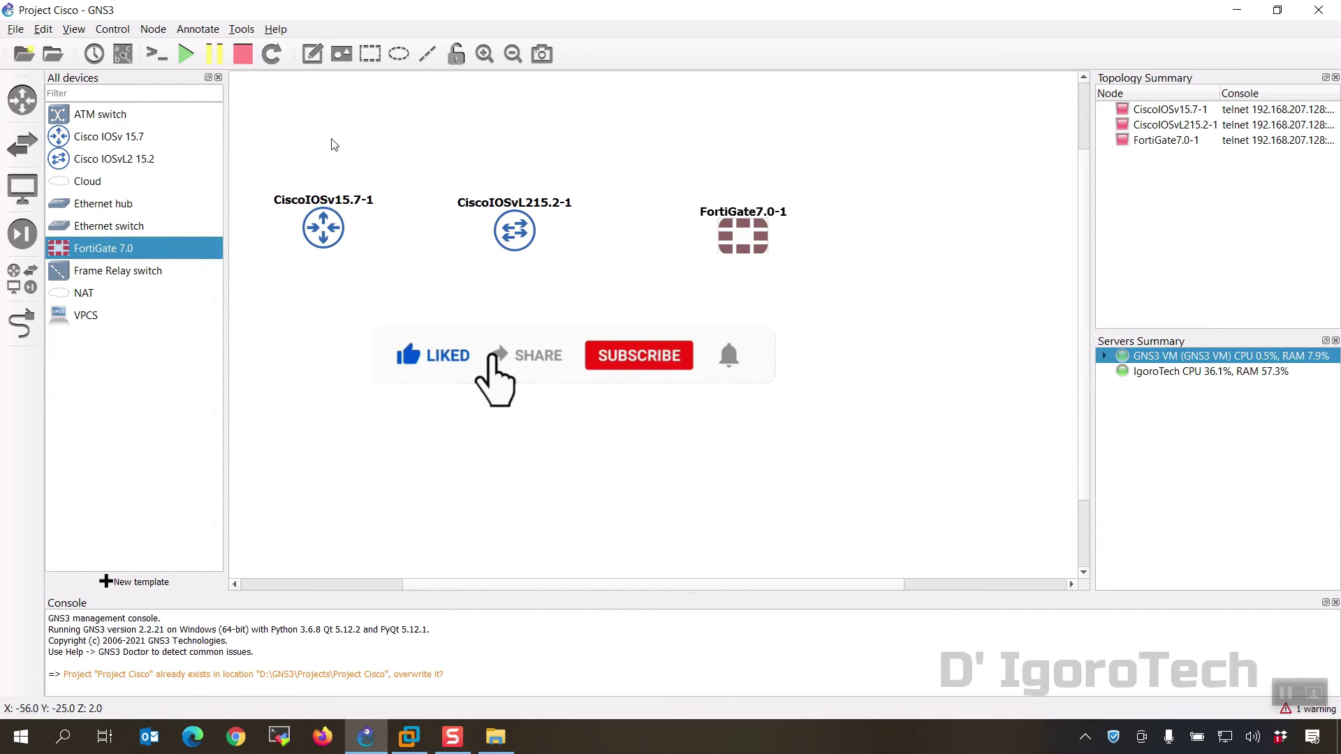
Step: Link the router's Gi0/0 to the switch's Gi0/0
left_click(218, 77)
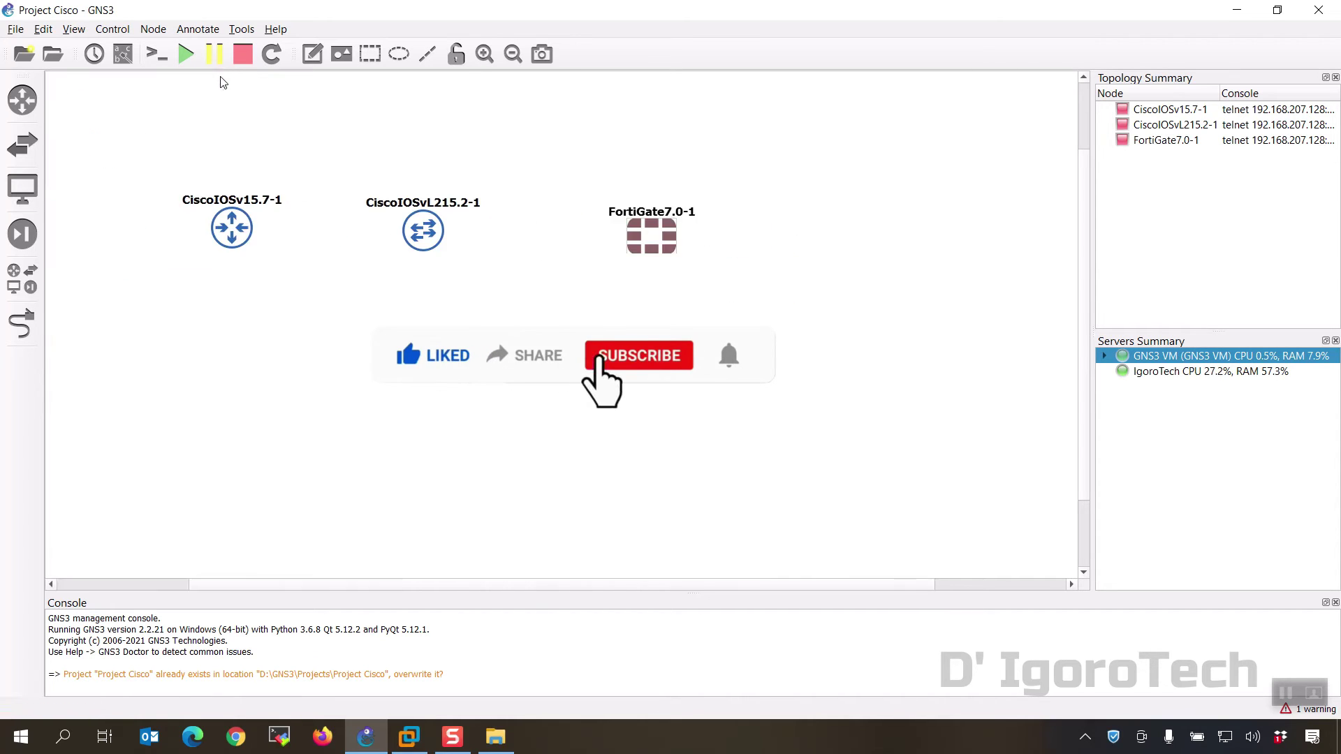
left_click(22, 328)
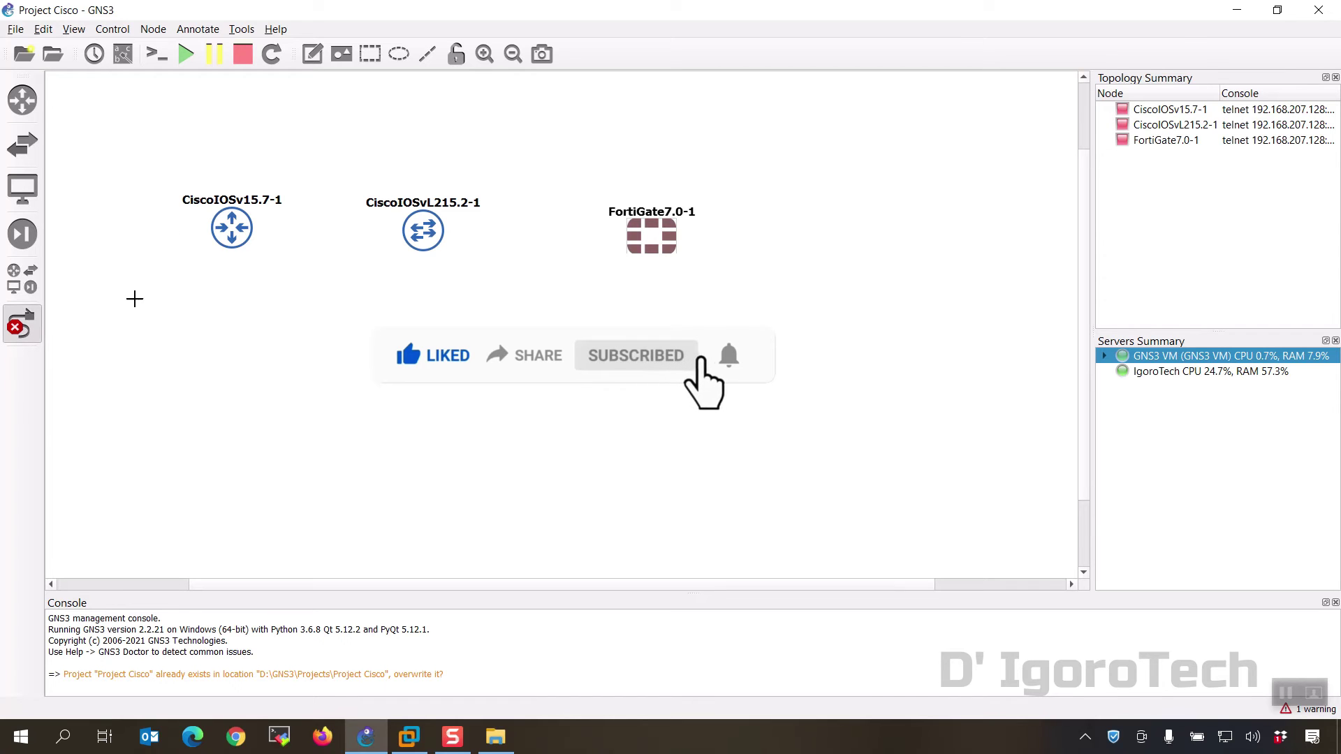
left_click(231, 227)
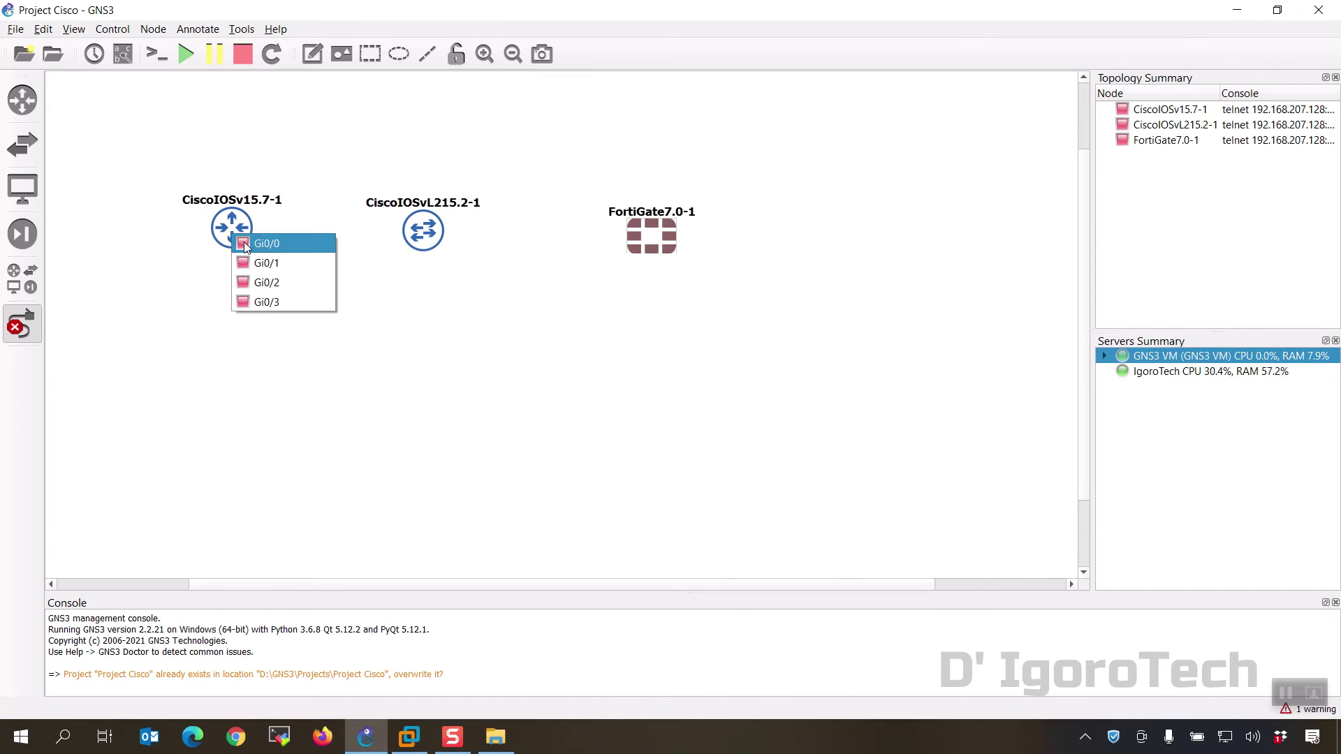
left_click(242, 242)
left_click(424, 230)
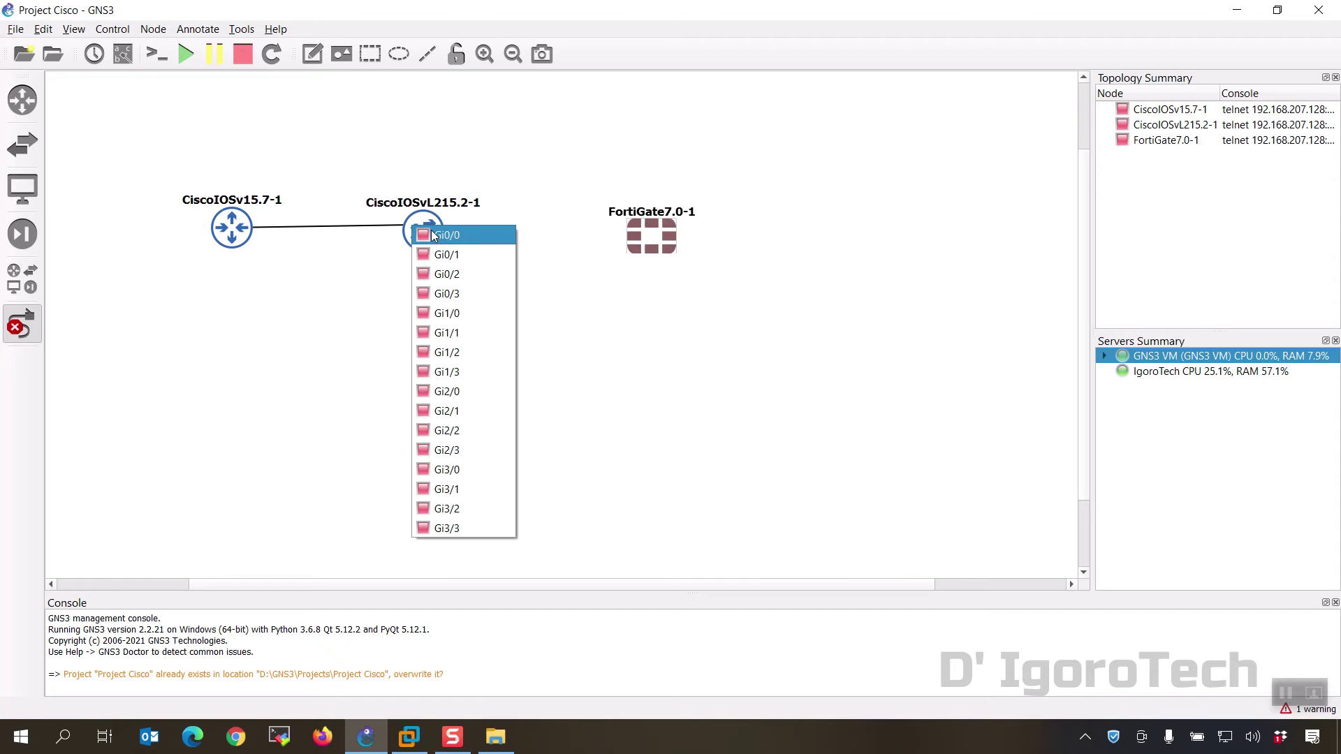
left_click(433, 235)
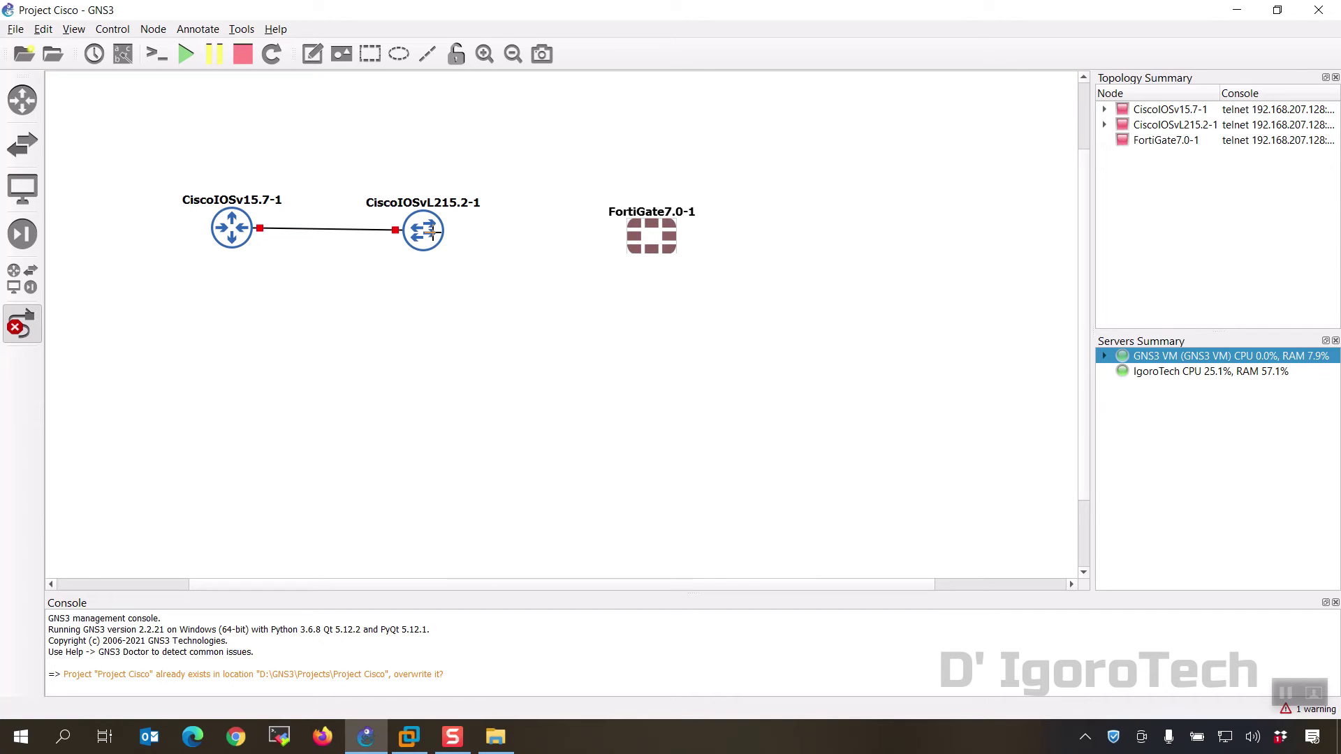
Step: Link the switch's Gi0/1 to FortiGate Port1 and nudge the FortiGate slightly upward
left_click(425, 231)
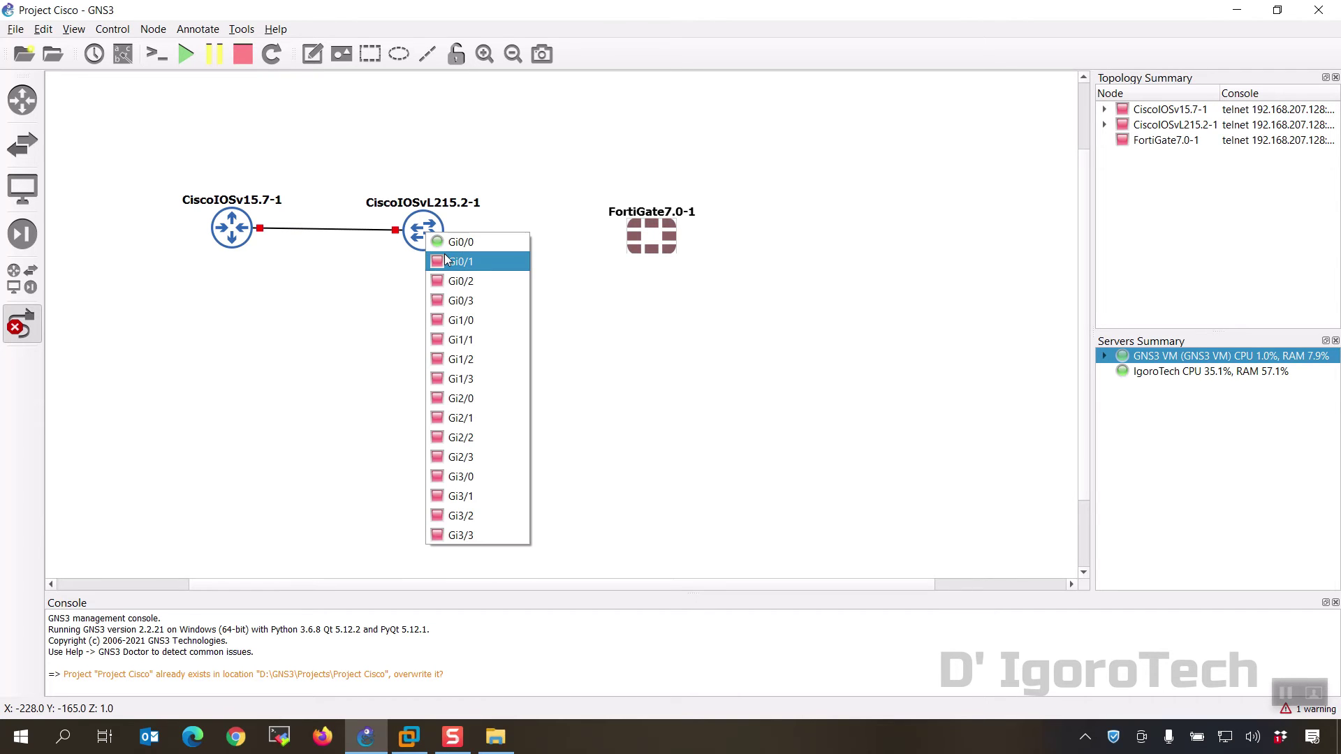
left_click(449, 259)
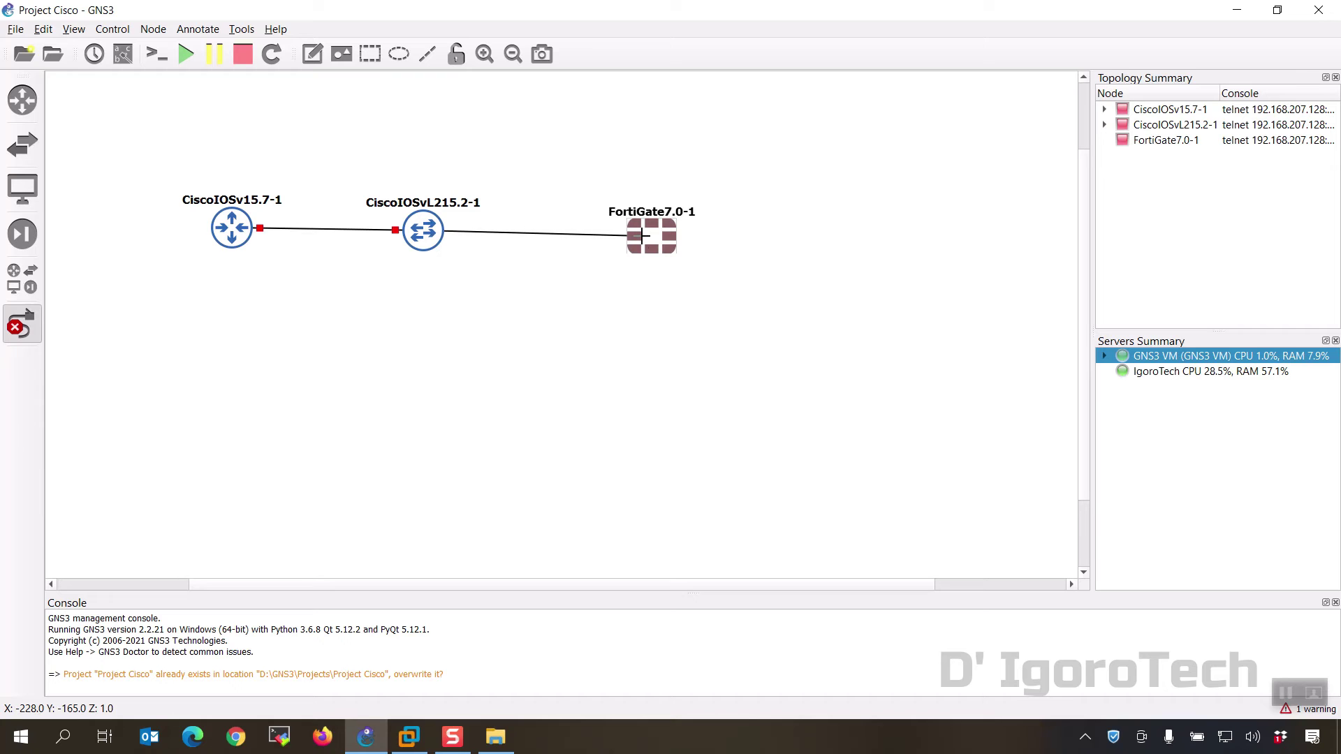
left_click(643, 238)
left_click(661, 250)
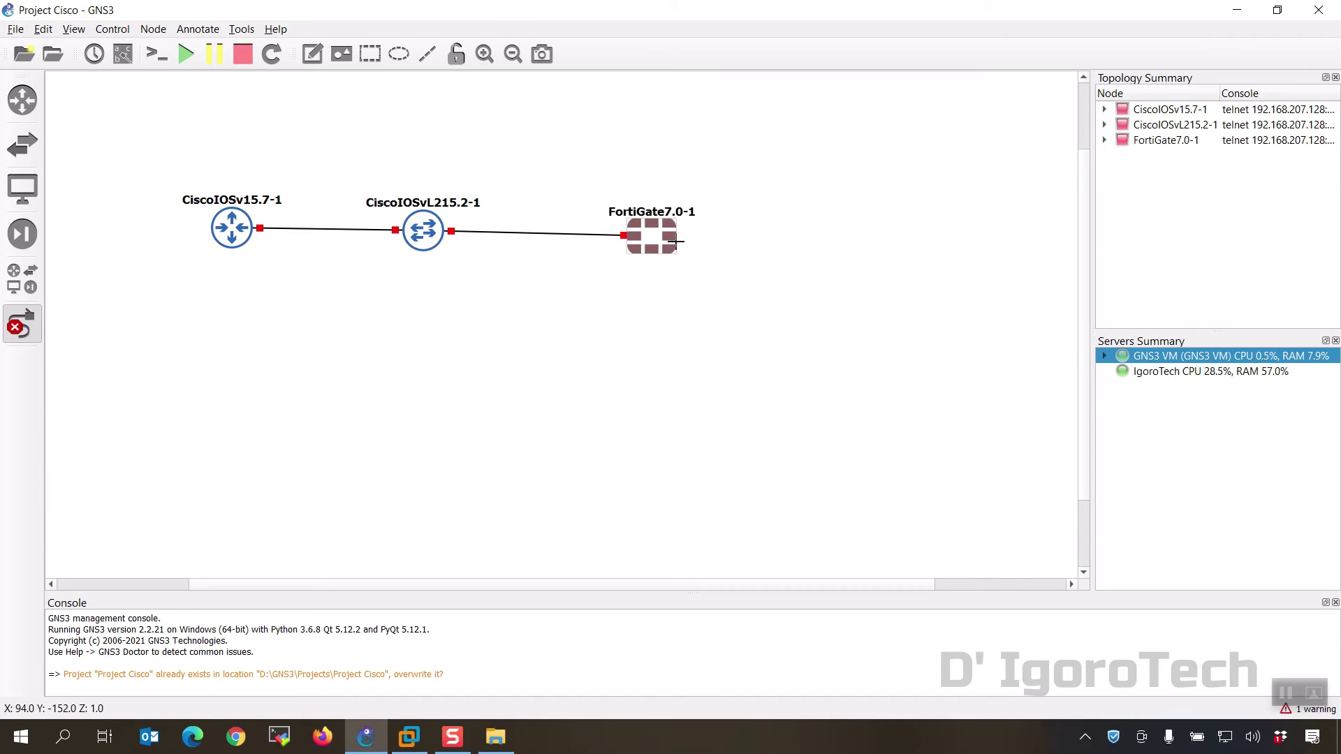
key("Escape")
left_click_drag(644, 225, 643, 219)
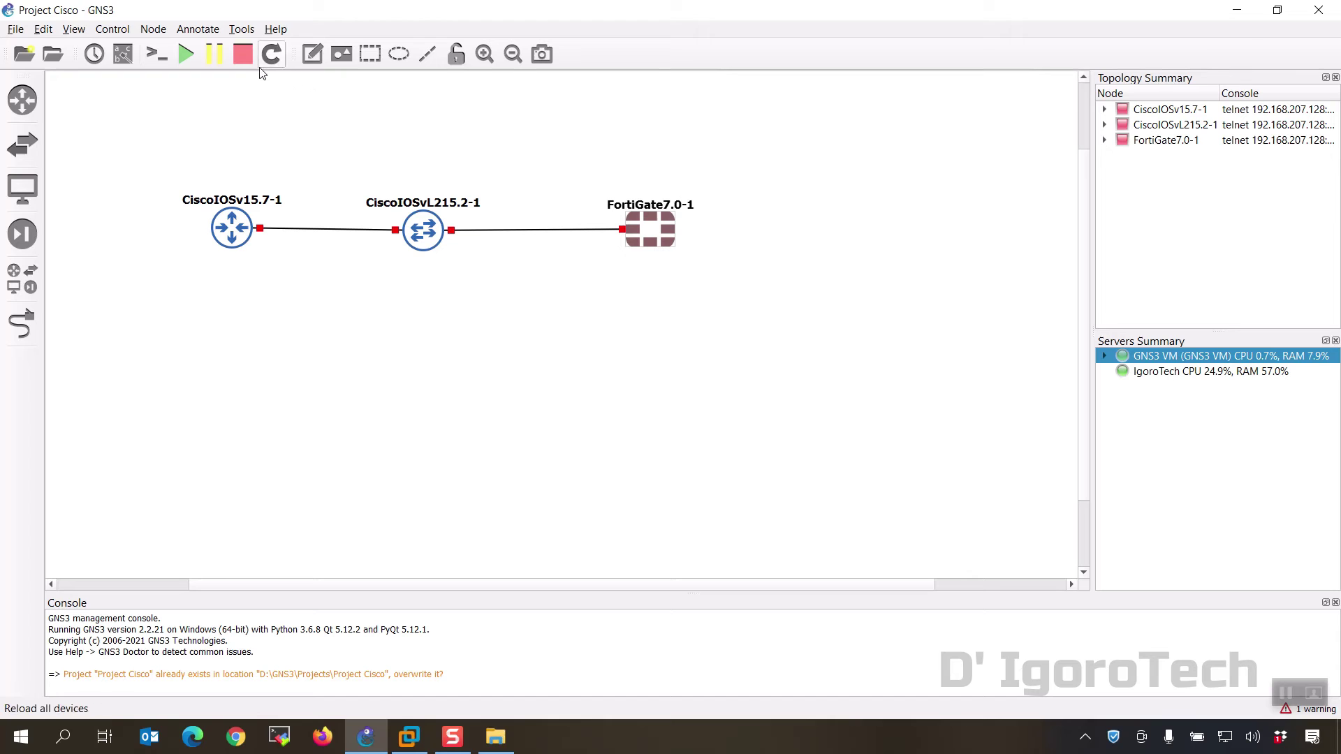
Step: Start all three nodes and confirm the Start All prompt so every link turns green
left_click(185, 55)
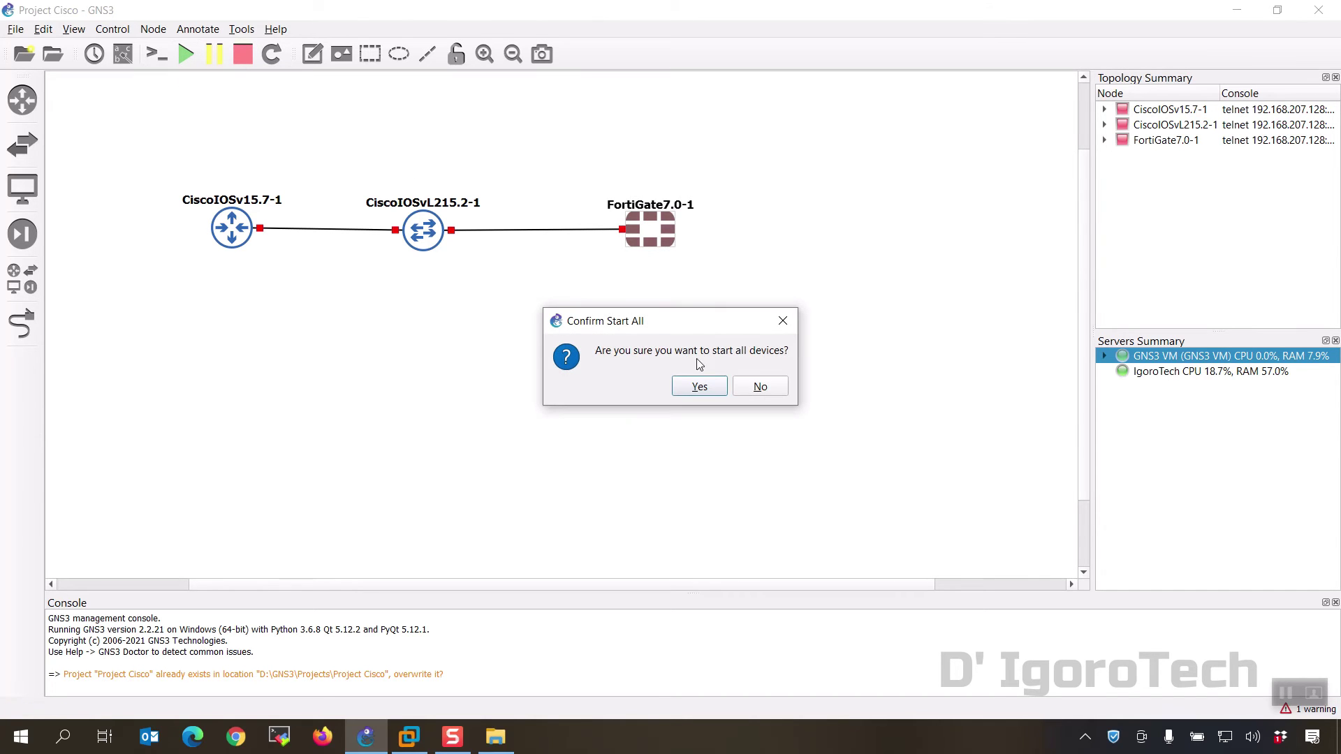
left_click(709, 386)
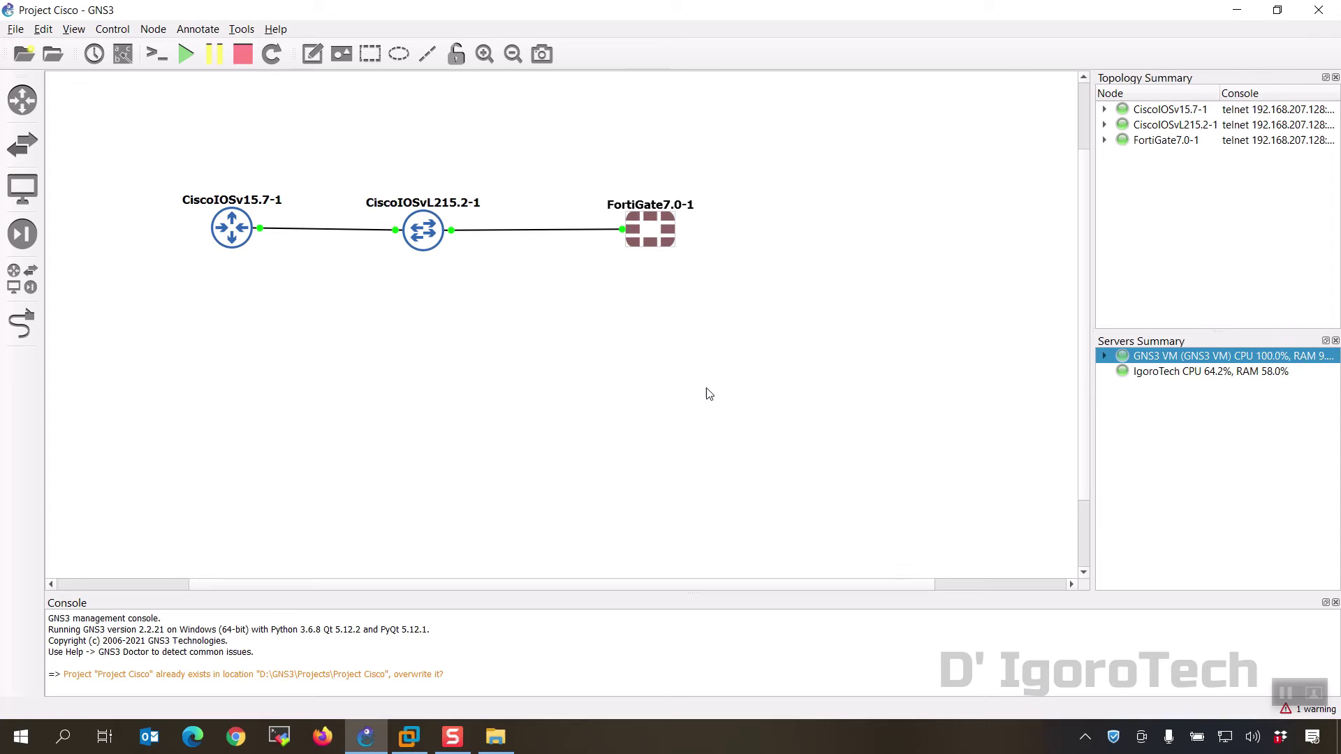
Step: Open consoles to all nodes, check the router, switch and FortiGate tabs, then minimize Solar-PuTTY
left_click(155, 65)
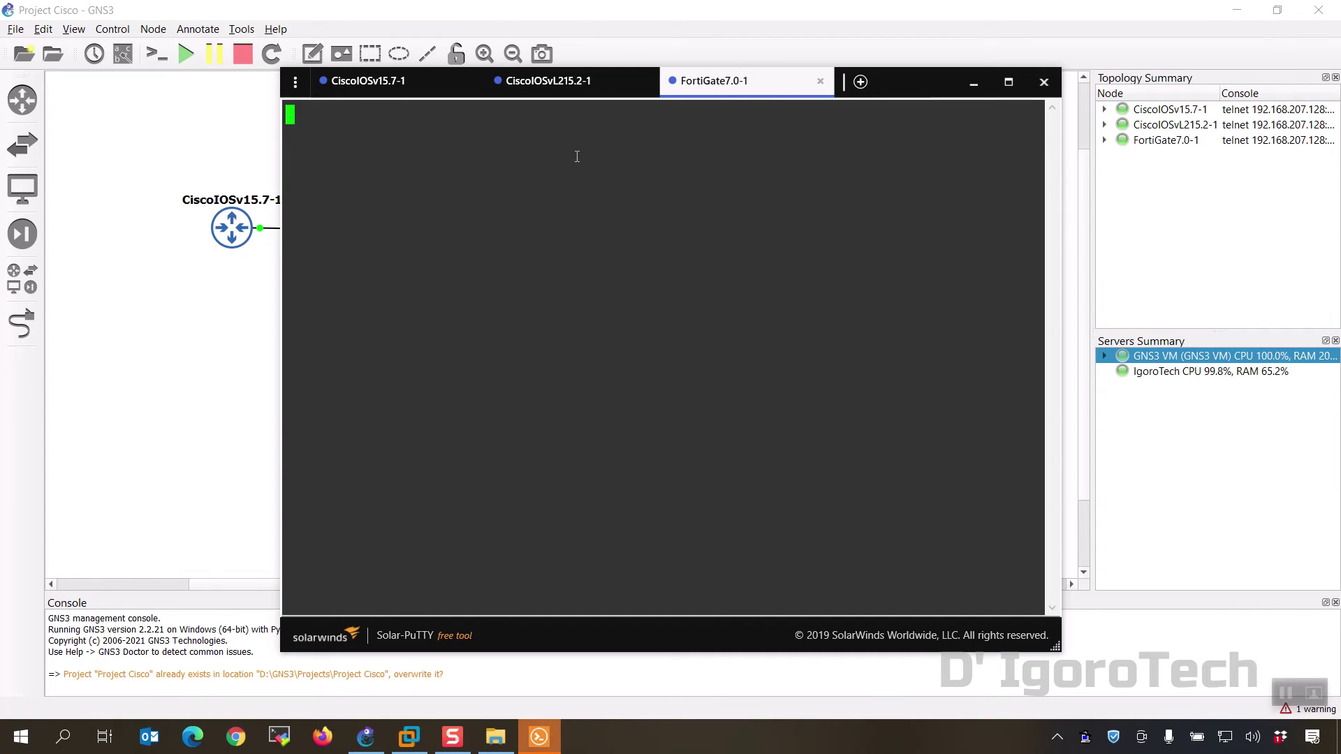
left_click(407, 85)
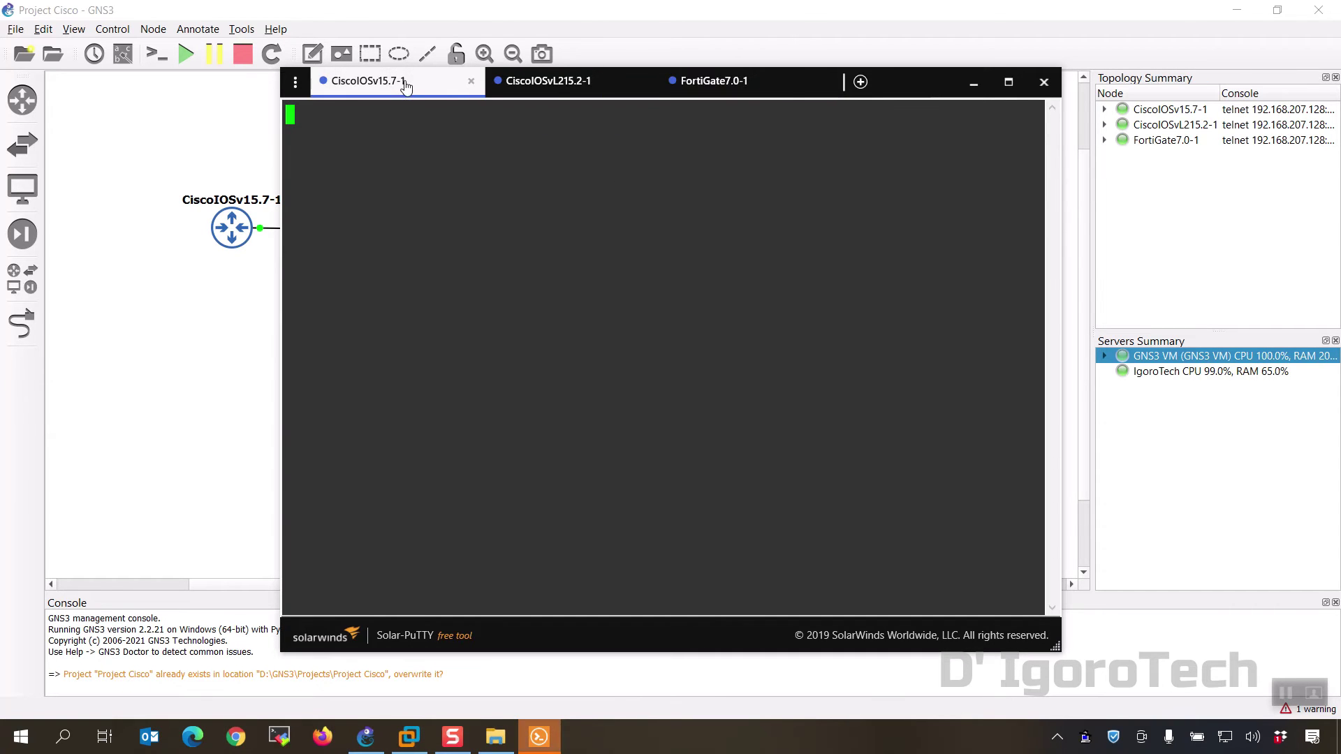
left_click(557, 93)
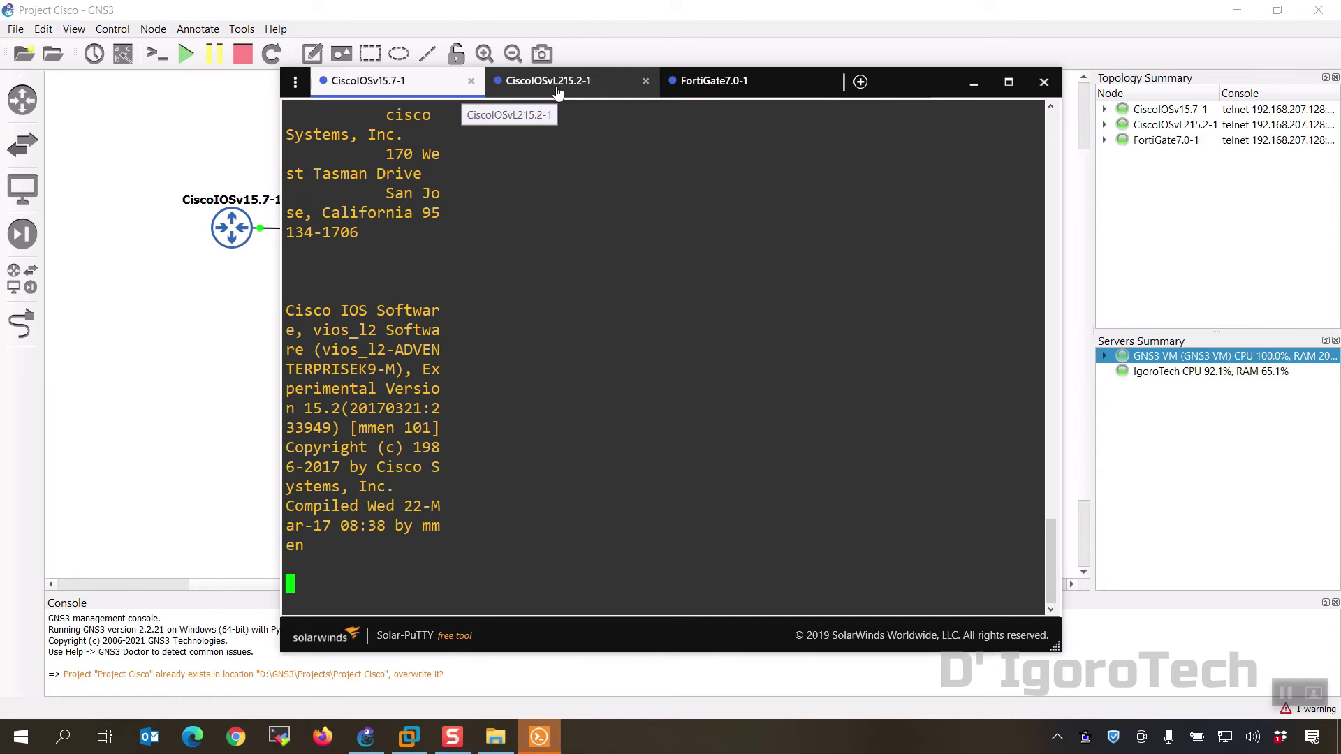
left_click(727, 89)
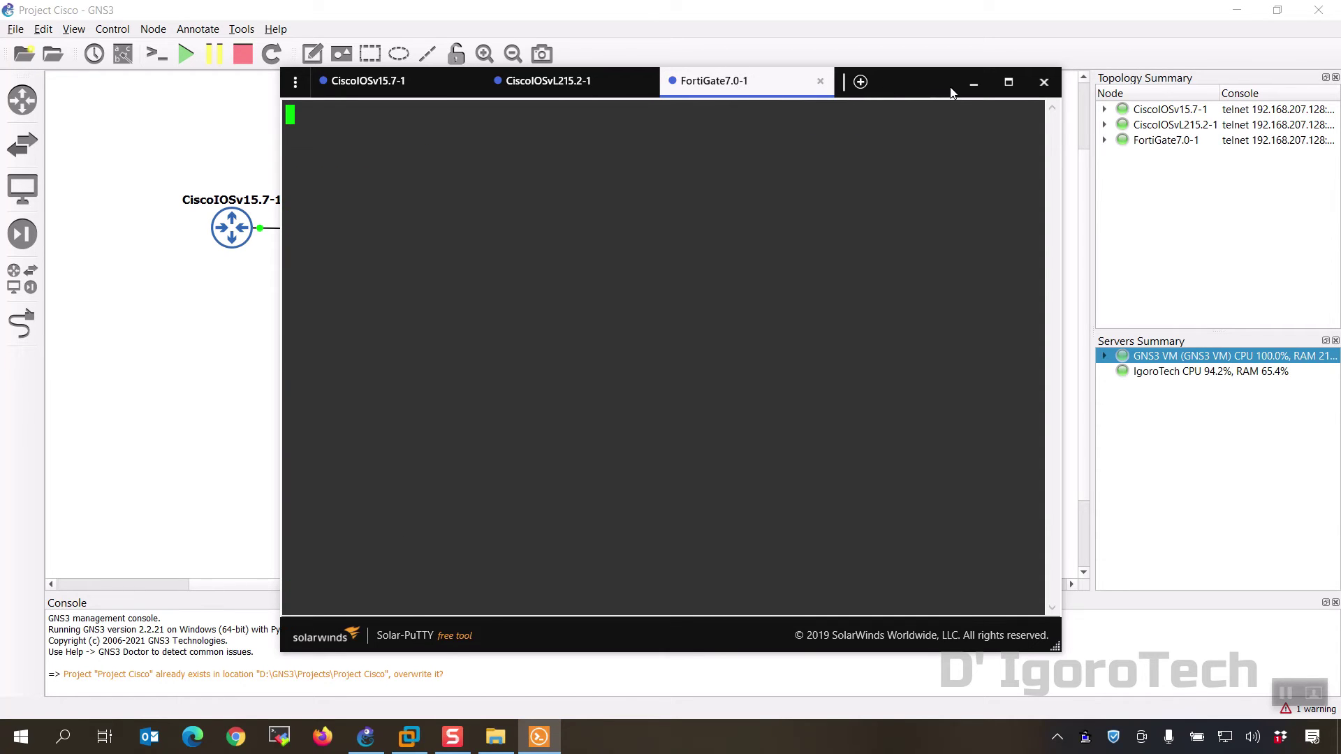
left_click(365, 89)
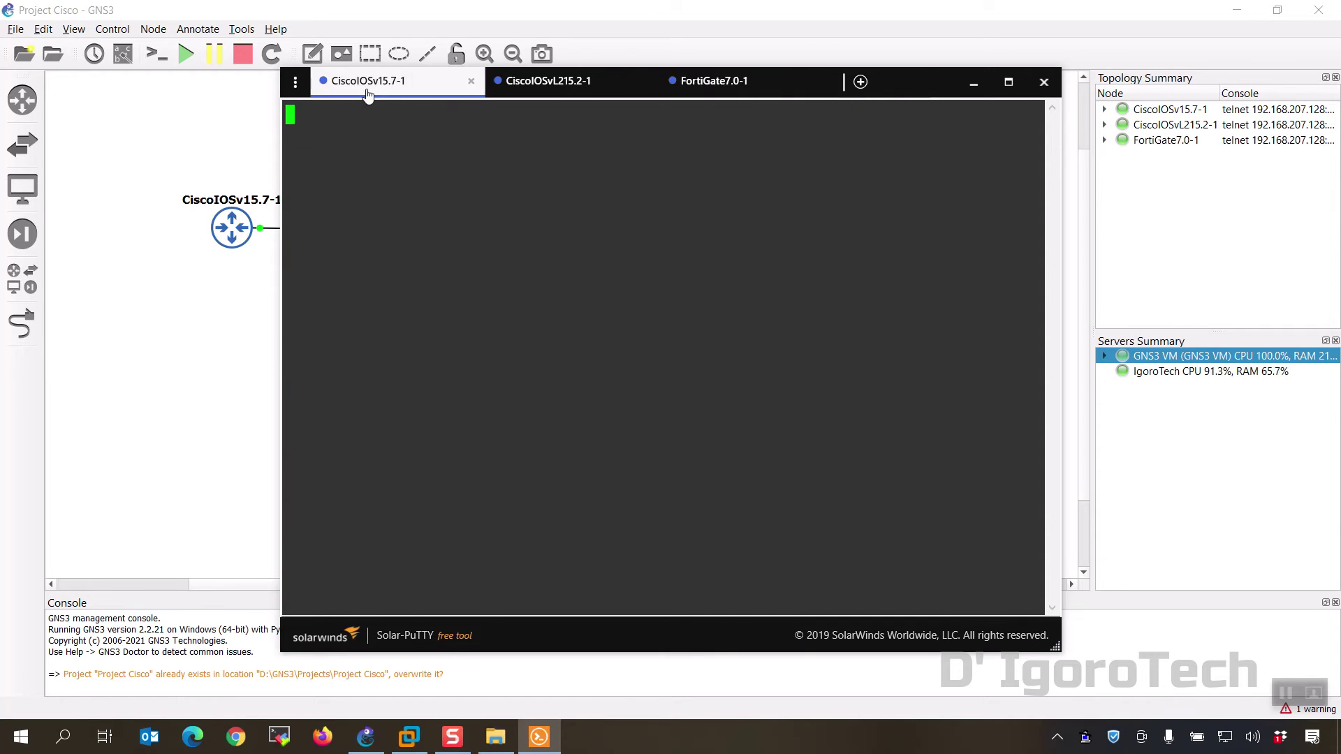
left_click(972, 86)
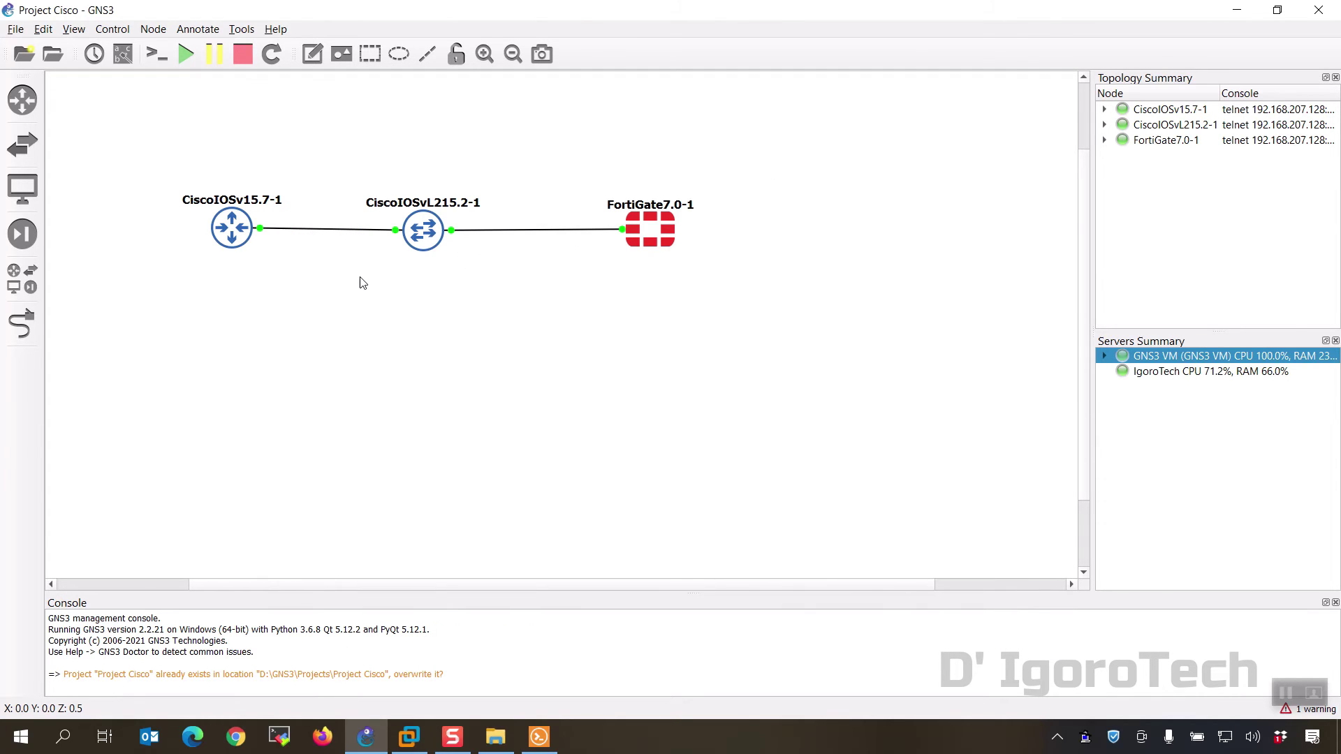
Step: Rename the three nodes to Router, Switch and Fortigate7.0
double_click(246, 203)
type("Router")
key("Return")
double_click(450, 204)
type("Switch")
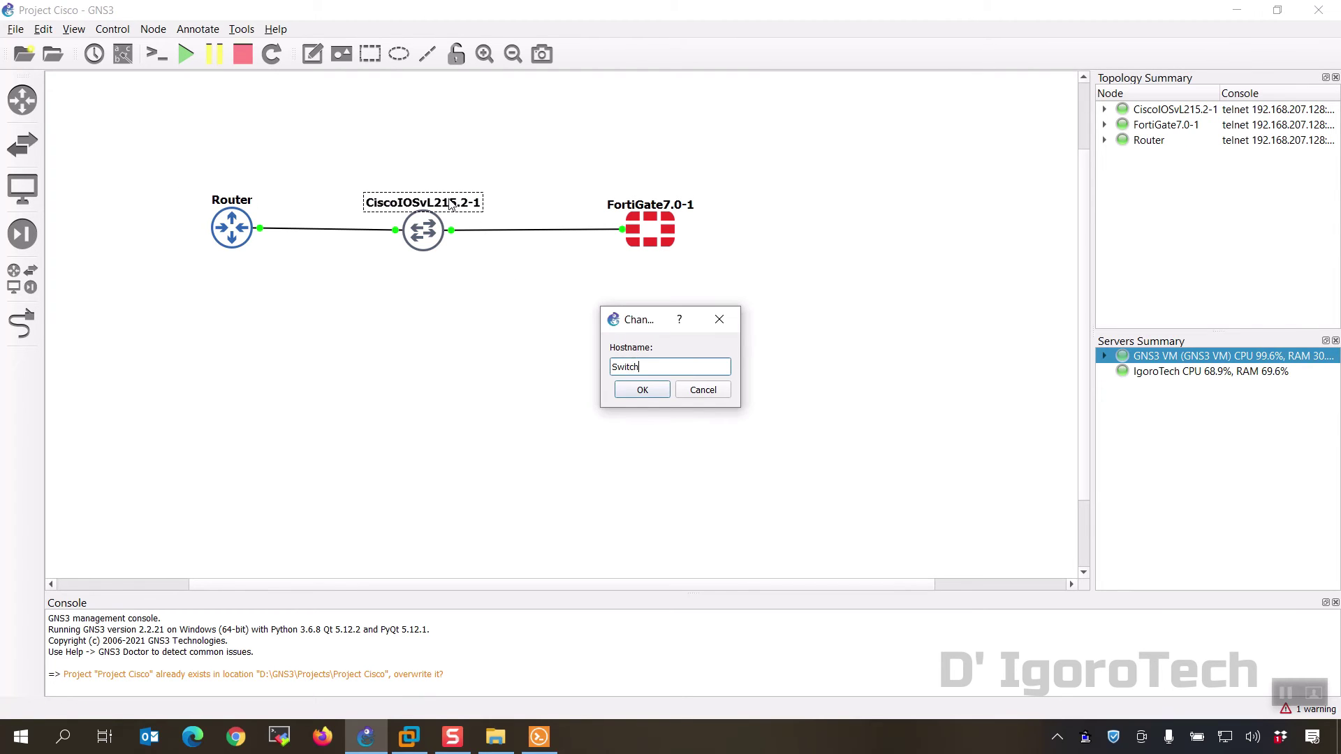
key("Return")
double_click(644, 206)
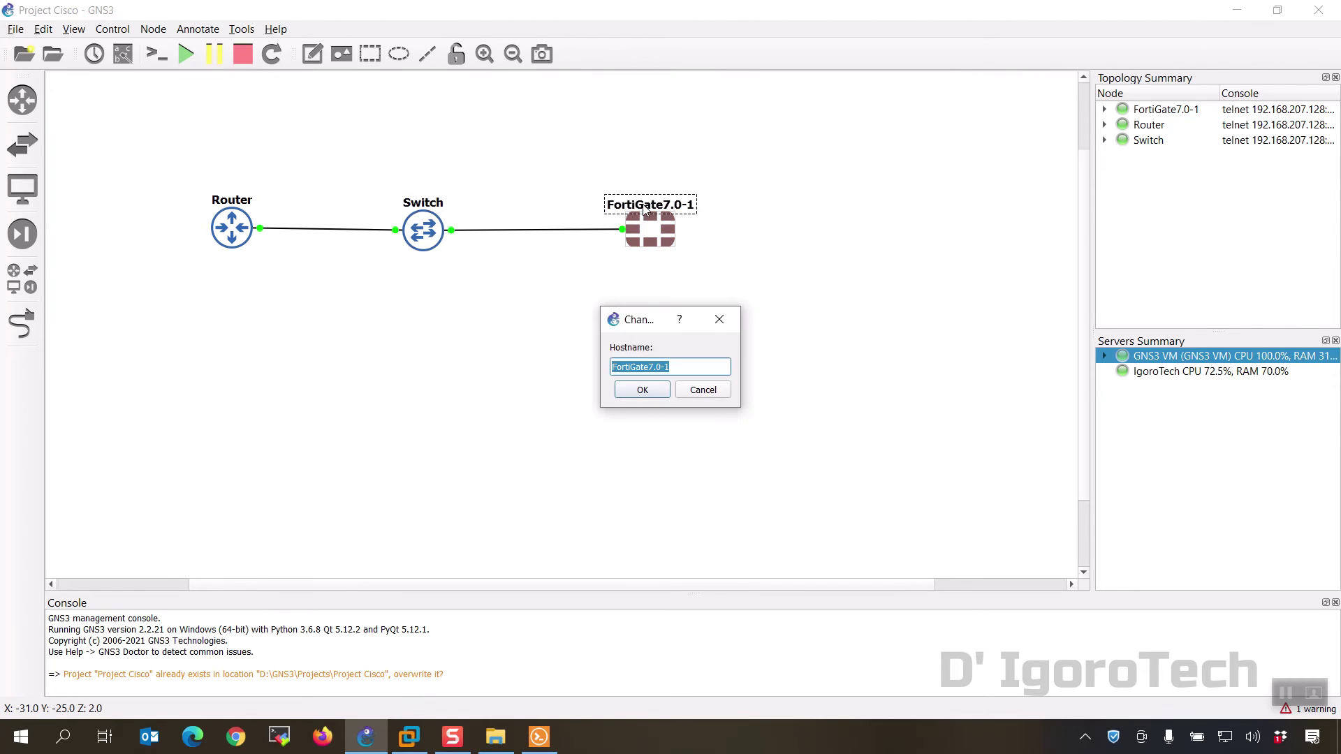
type("Fortigate7.0")
left_click(649, 390)
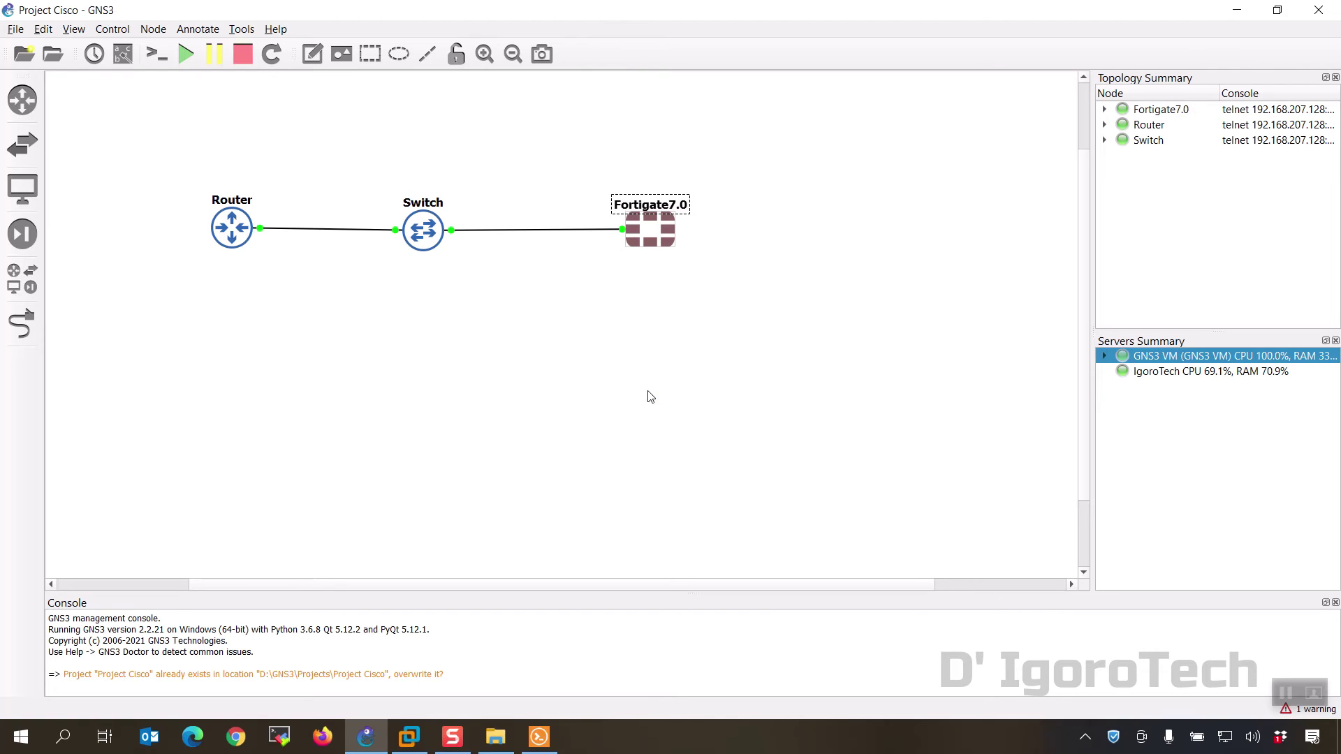
Step: Nudge the Switch node into line and turn on snap to grid
left_click(484, 54)
left_click(507, 57)
left_click(484, 54)
left_click_drag(403, 201, 401, 191)
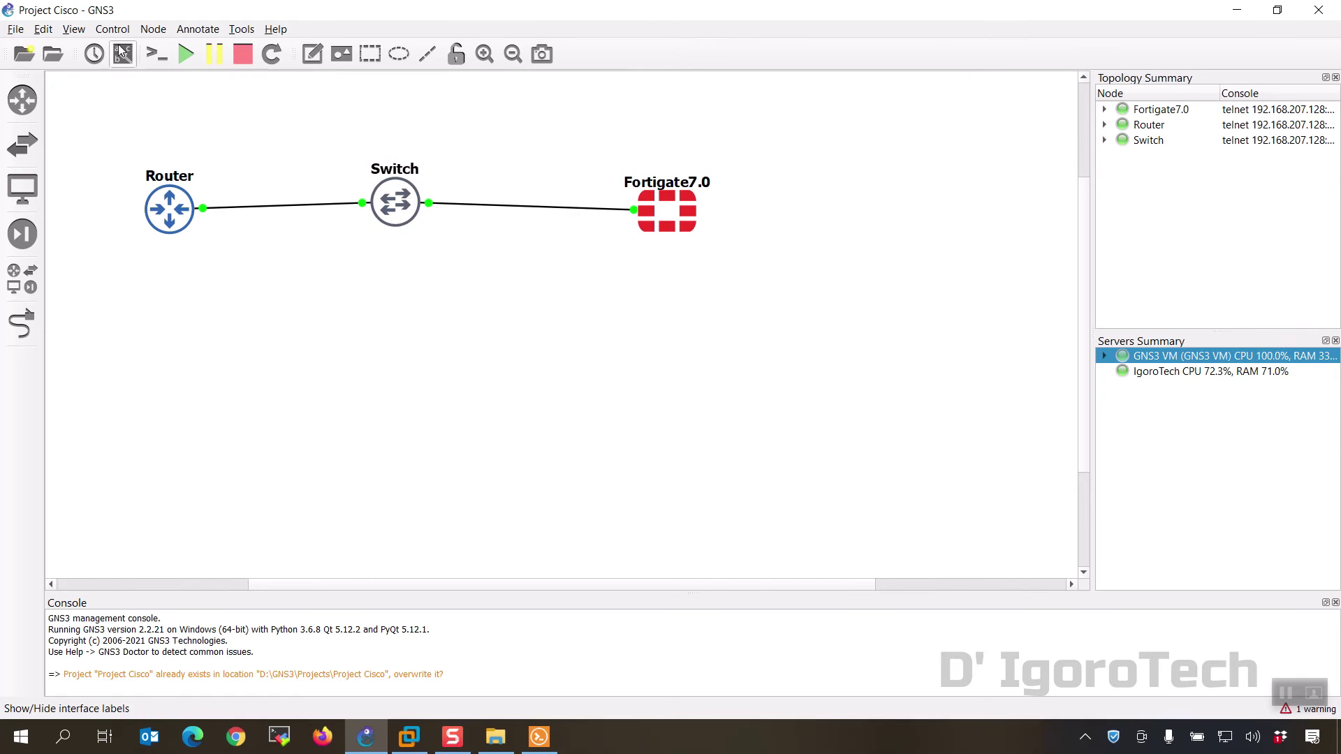
left_click(73, 29)
left_click(88, 172)
Step: Show the grid and snap Router, Switch and Fortigate7.0 onto it
left_click(74, 28)
left_click(116, 187)
left_click_drag(183, 218, 139, 210)
left_click_drag(391, 213, 370, 211)
left_click_drag(691, 213, 648, 203)
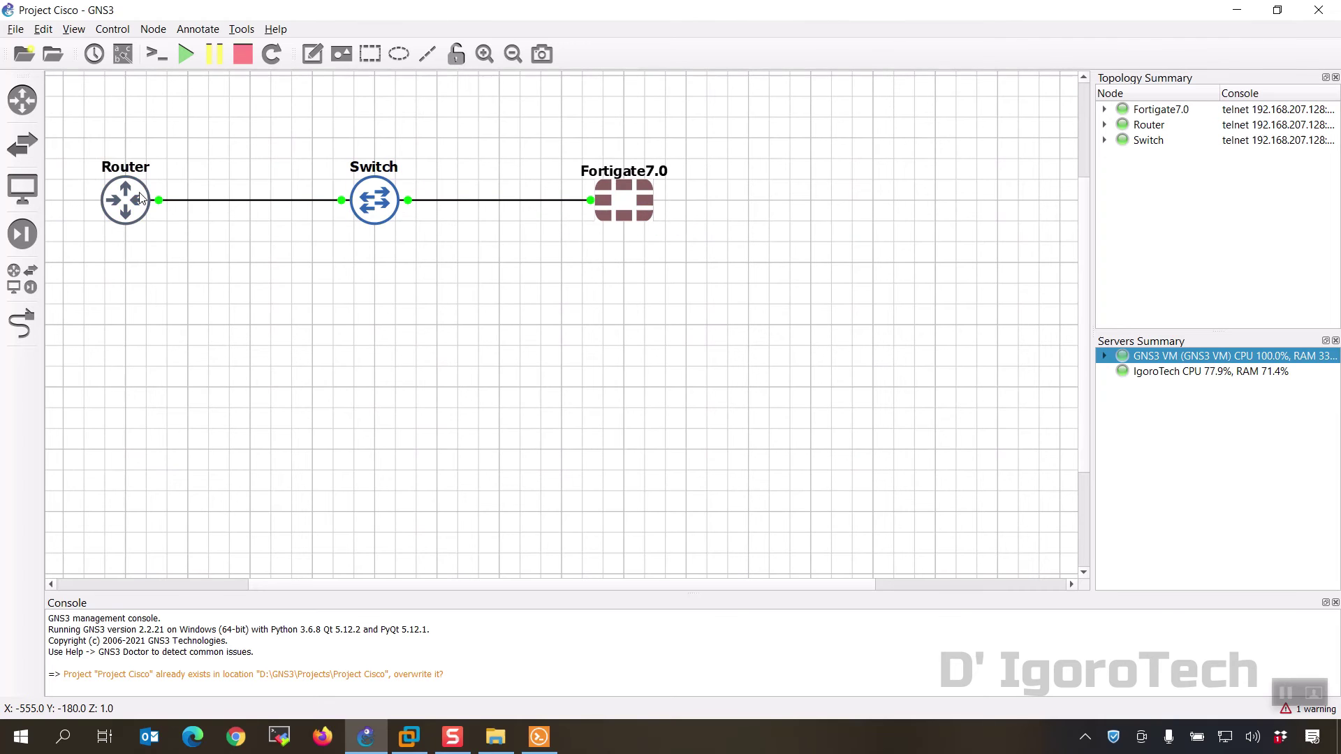
Step: Stack the nodes in an evenly spaced column: Router top, Switch middle, Fortigate7.0 bottom
left_click_drag(132, 198, 133, 136)
left_click_drag(351, 221, 101, 283)
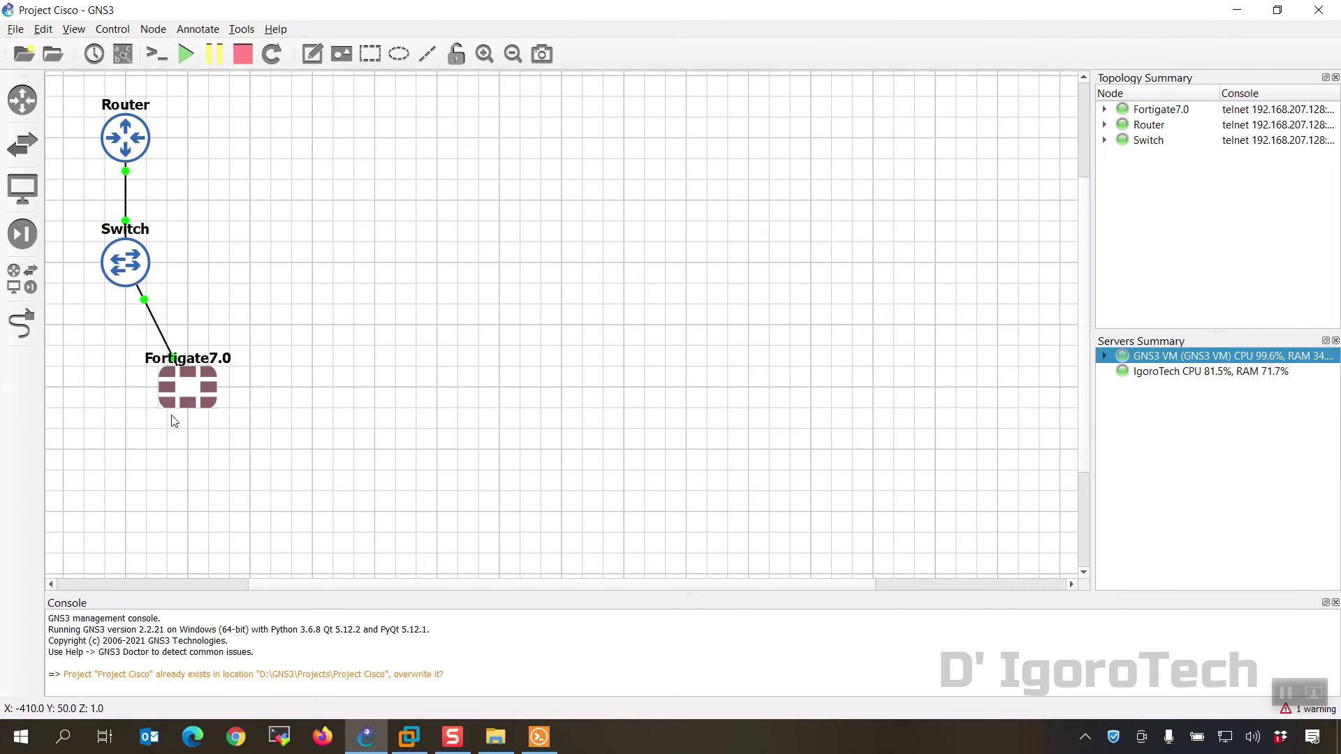
left_click_drag(174, 422, 112, 483)
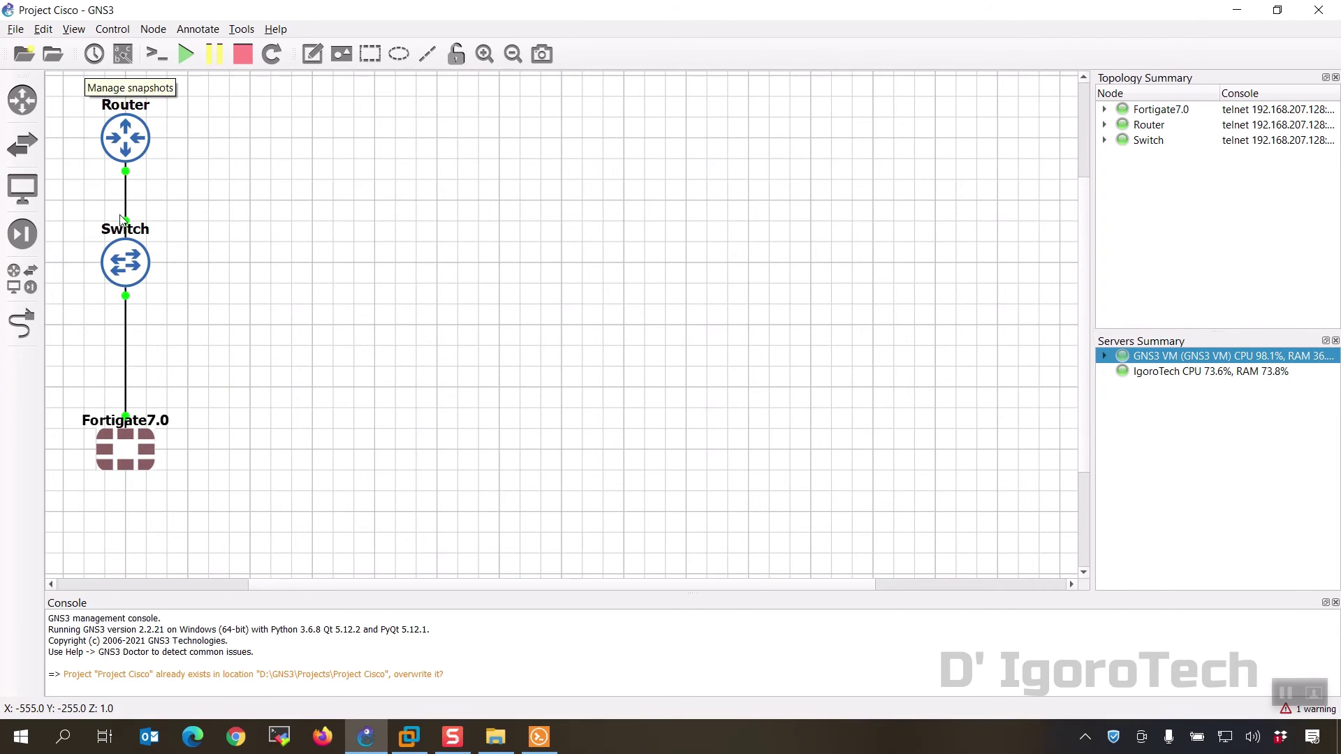
left_click_drag(116, 230, 116, 293)
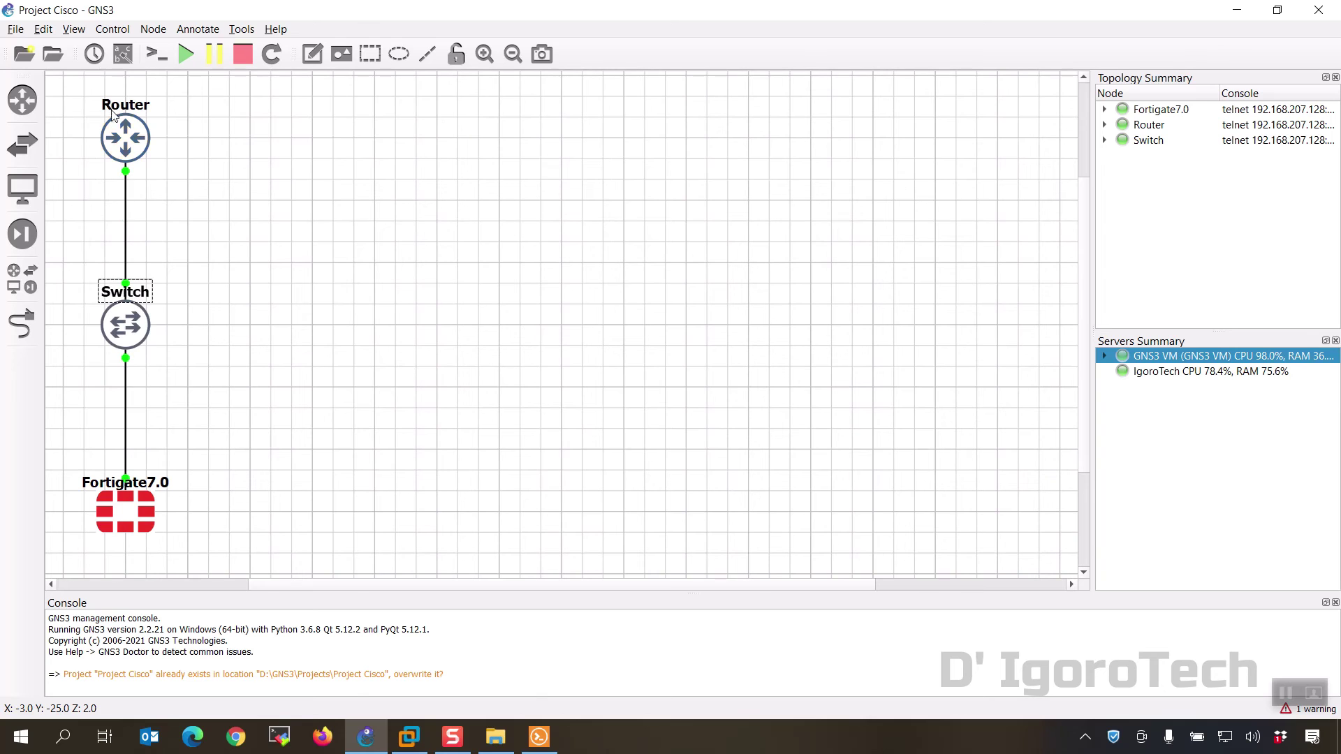
left_click(73, 29)
Step: Hide the grid and show interface labels, placing Gi0/0, Gi0/1 and Port1 beside their nodes
left_click(112, 187)
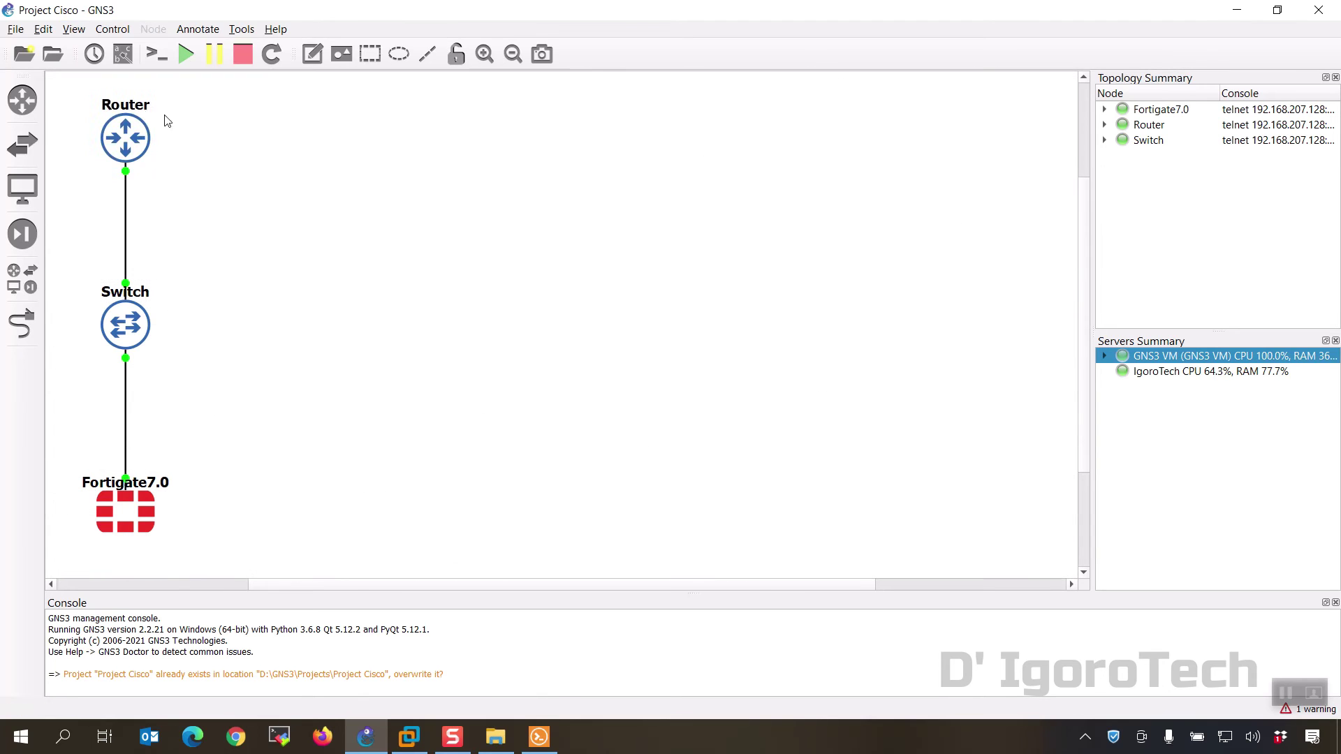
left_click(126, 59)
left_click_drag(181, 148, 156, 177)
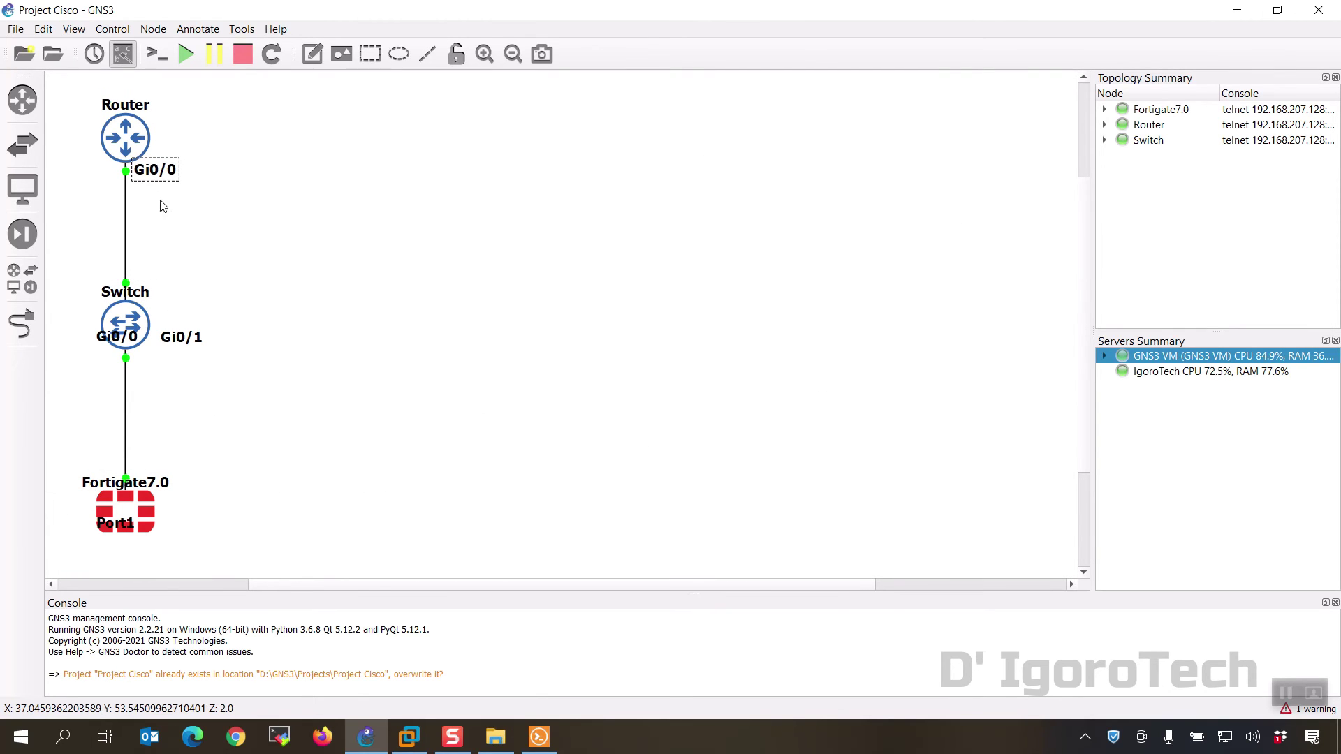
left_click_drag(116, 337, 153, 279)
left_click_drag(176, 340, 156, 354)
left_click_drag(115, 523, 151, 462)
left_click(289, 370)
Step: Add a 10.0.0.1 note below the router's Gi0/0 label
left_click(312, 54)
left_click(136, 188)
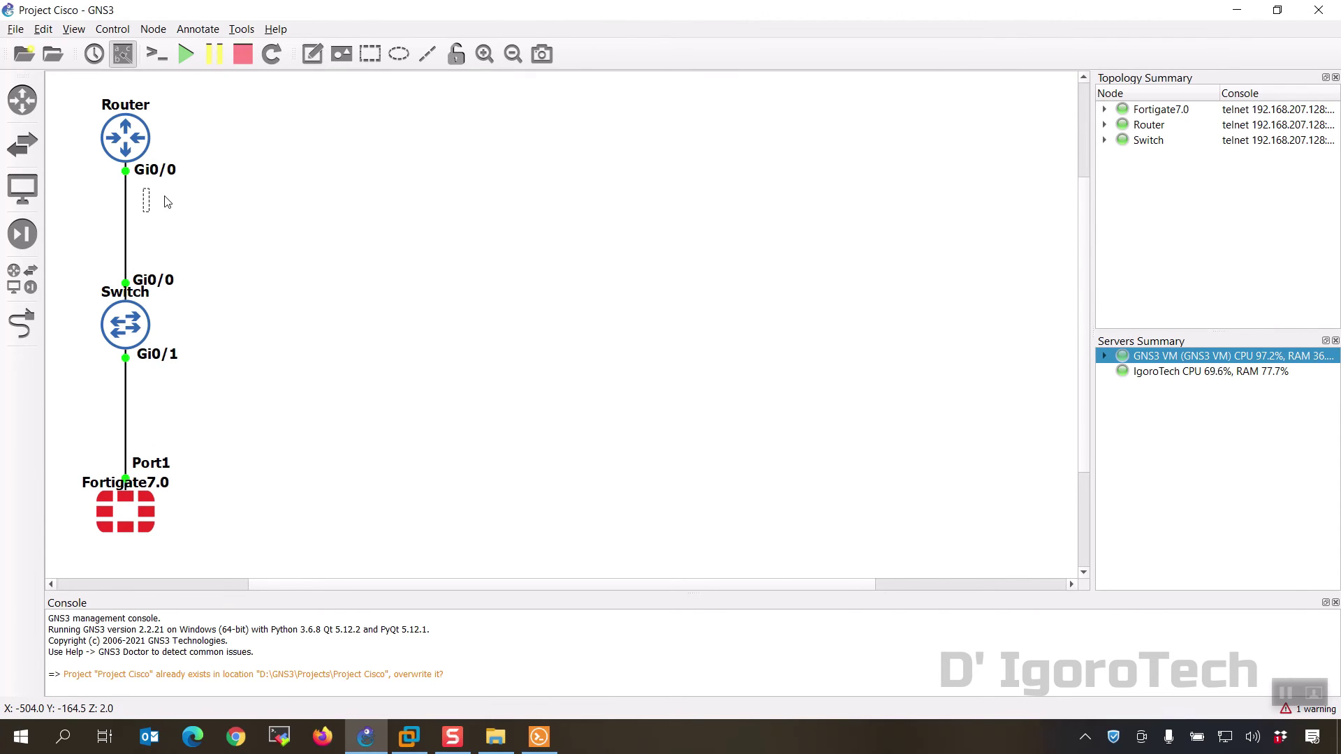
type("10.0.0.1")
left_click_drag(203, 210, 195, 210)
Step: Duplicate the note as 10.0.0.2 above the FortiGate's Port1 and return to the consoles
right_click(165, 200)
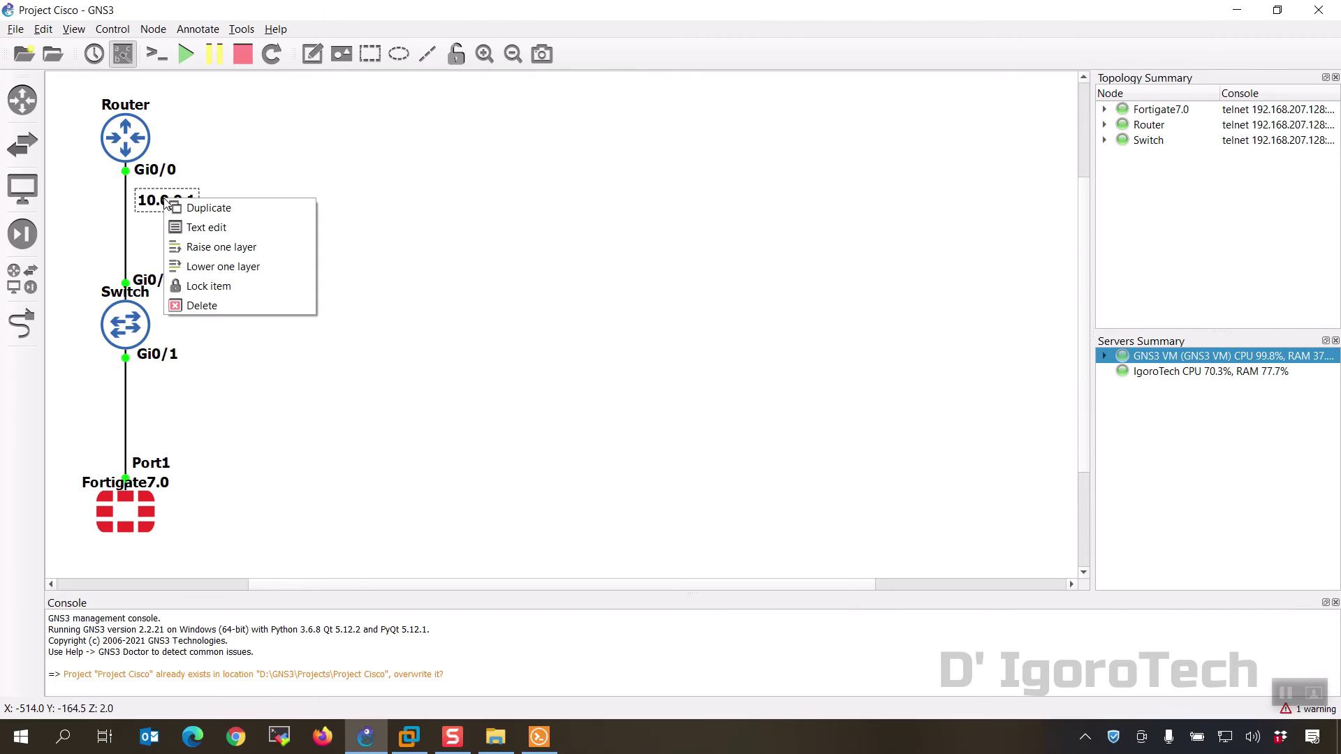
left_click(206, 207)
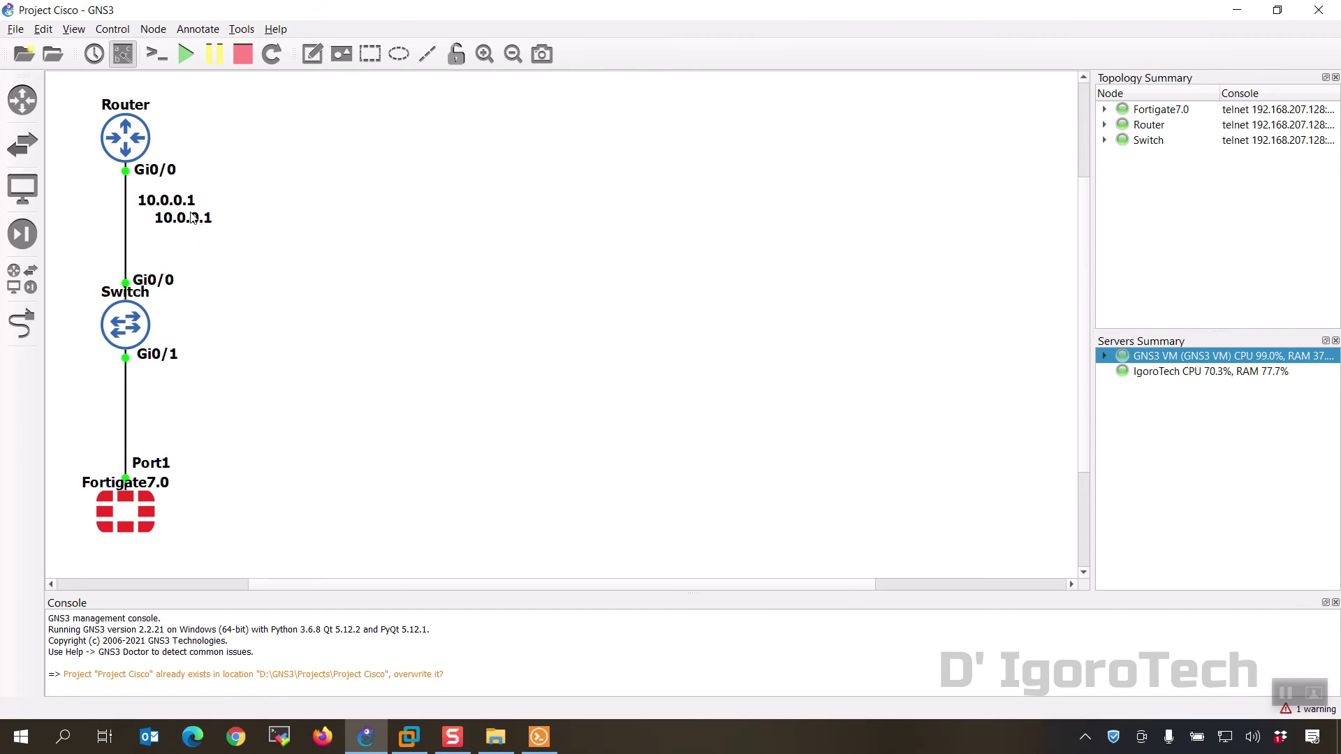
left_click_drag(206, 236, 183, 458)
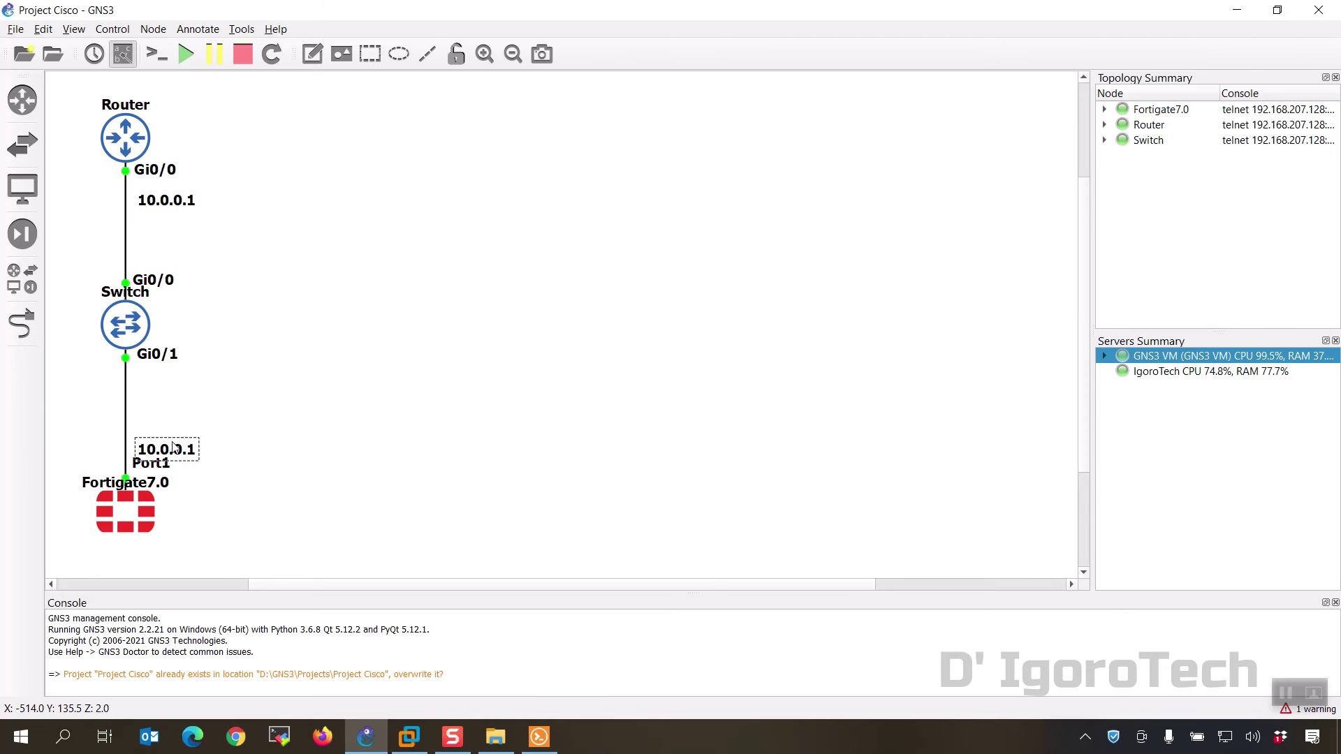
double_click(174, 448)
key("BackSpace")
type("2")
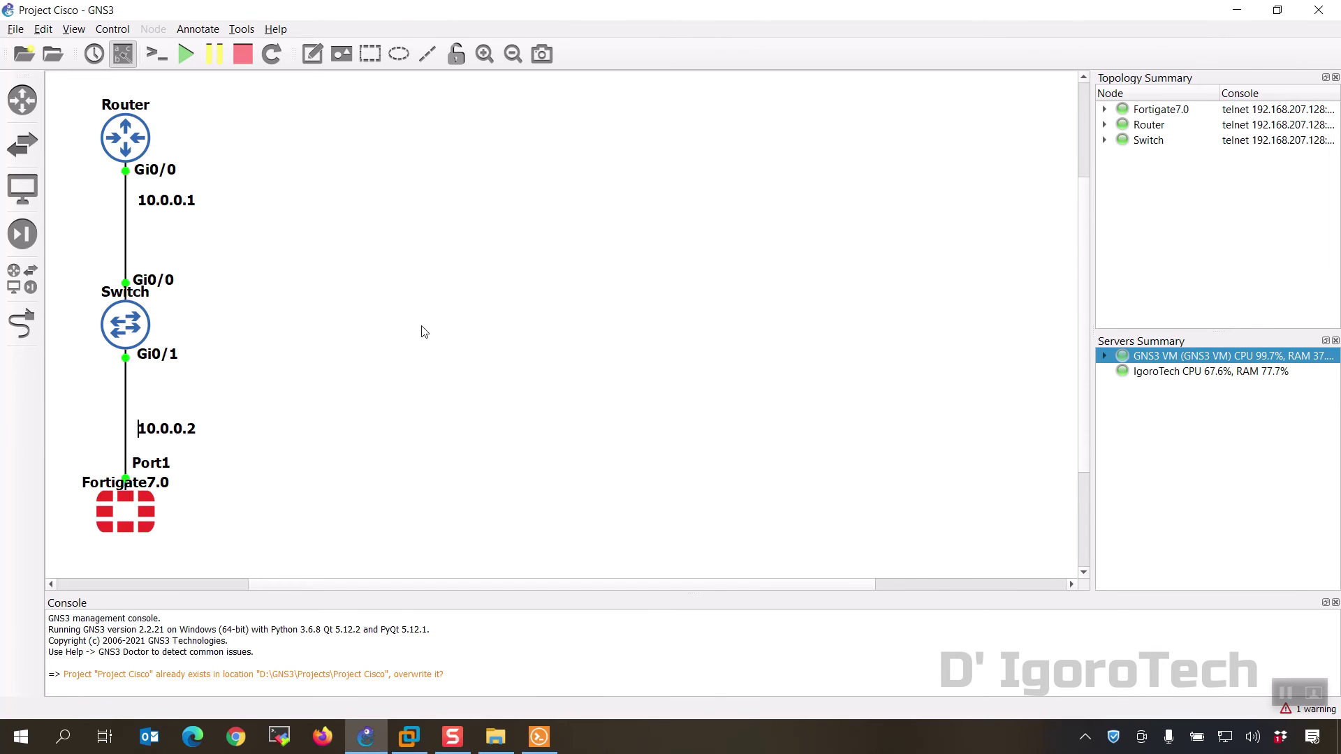
key("alt+Tab")
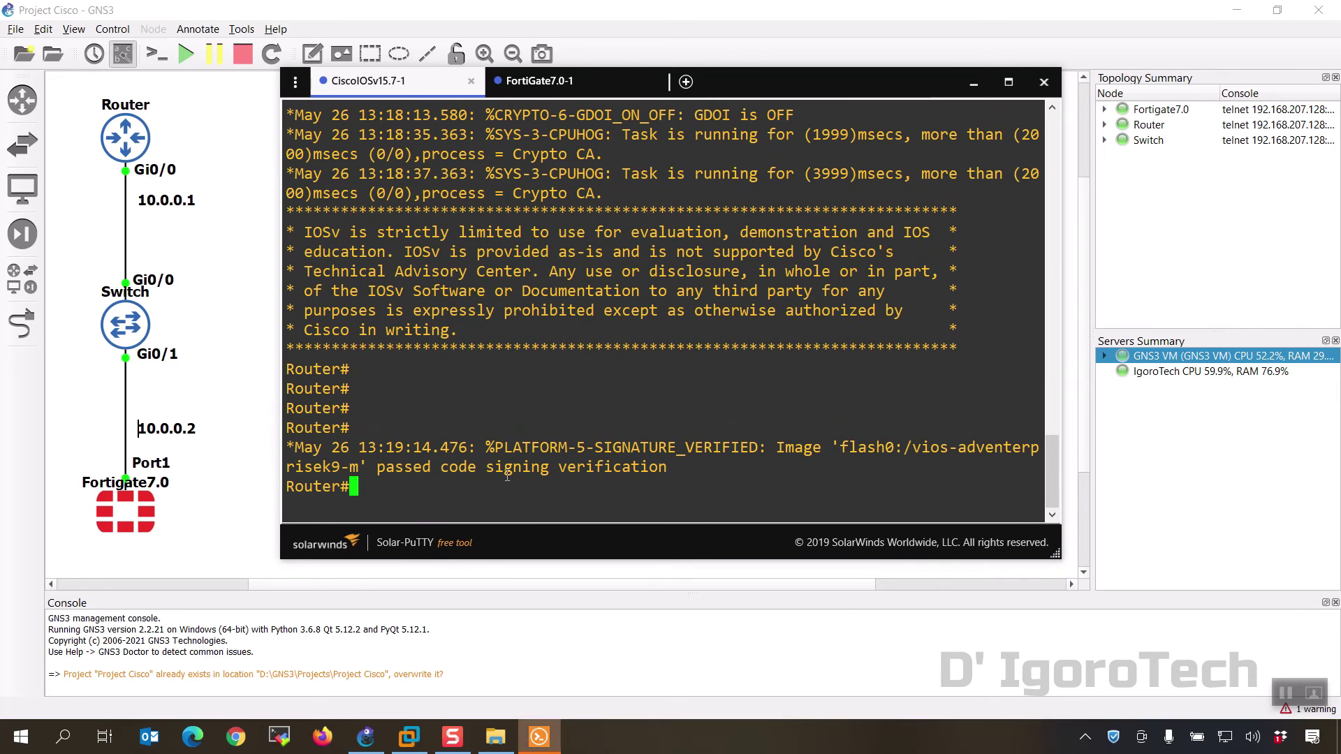
Step: Assign 10.0.0.1 255.255.255.0 to the router's GigabitEthernet0/0 in configuration mode
type("conf t")
key("Return")
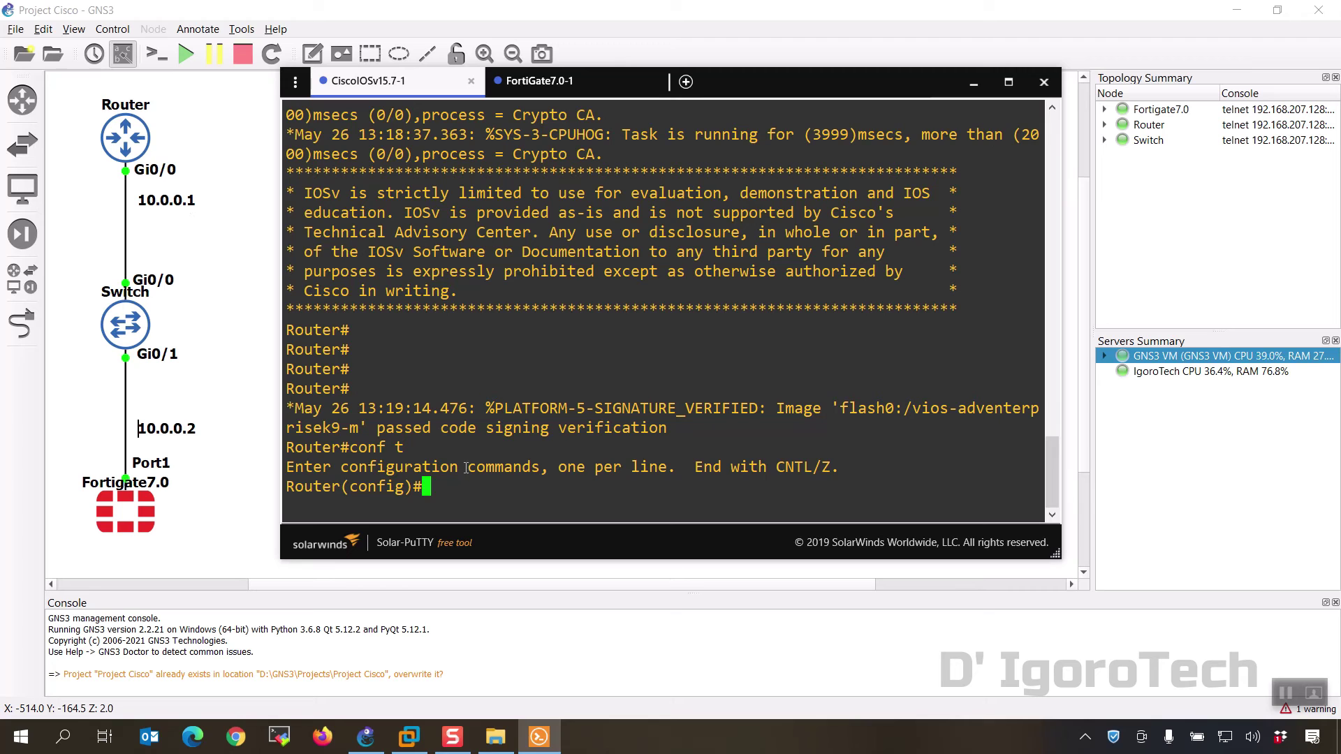
type("int giga")
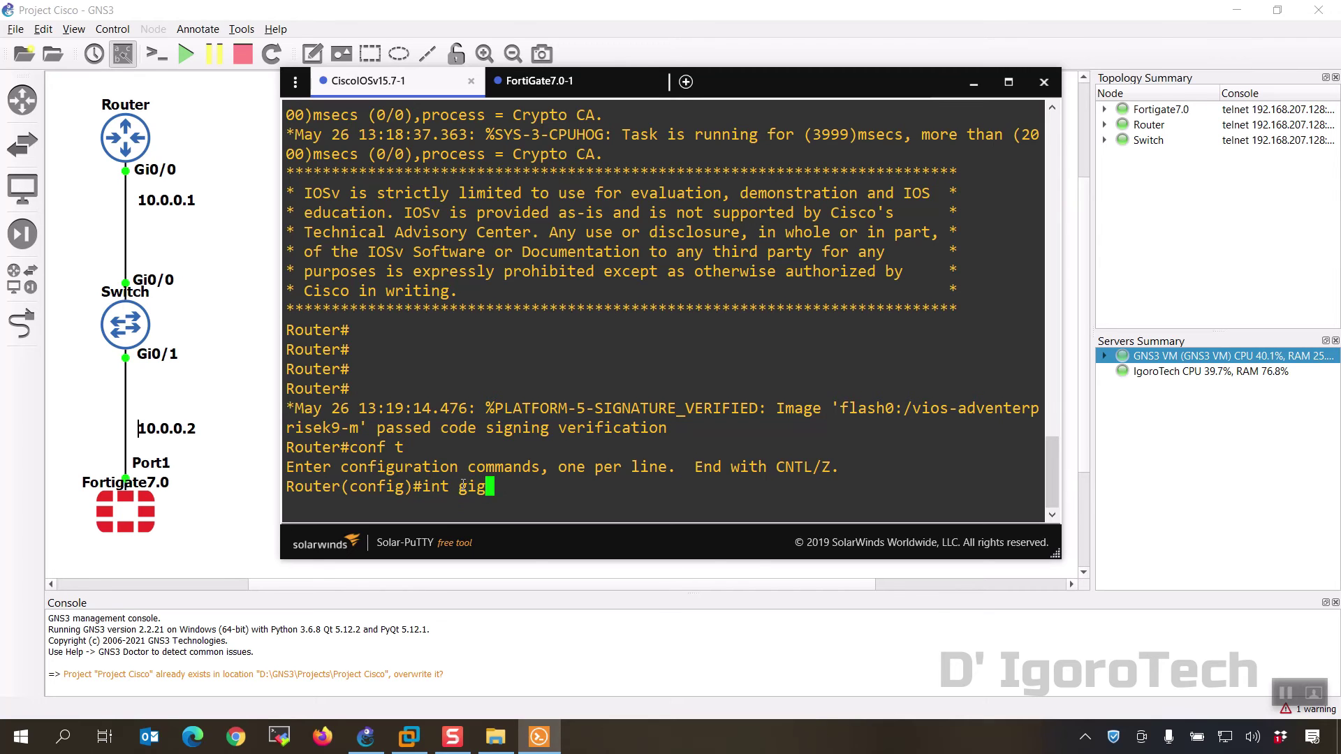
key("Tab")
type("0/0")
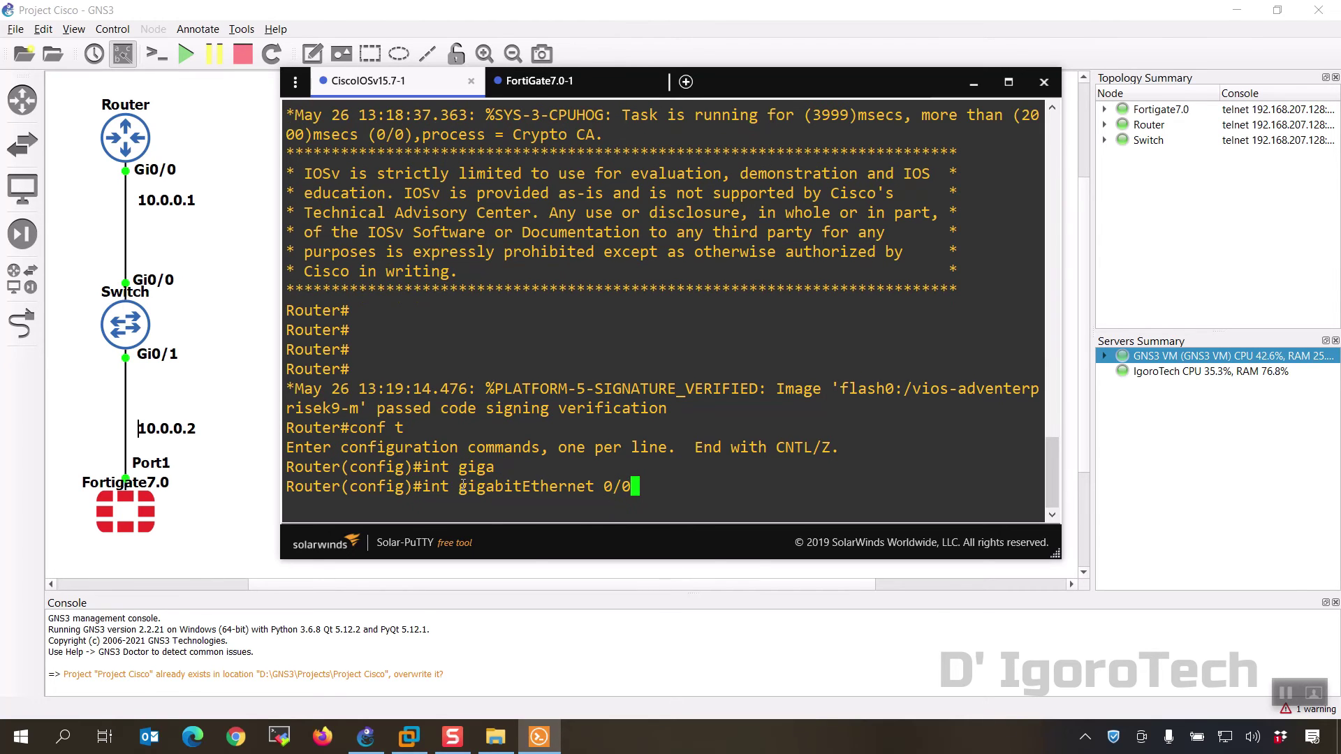
key("Return")
type("ip ")
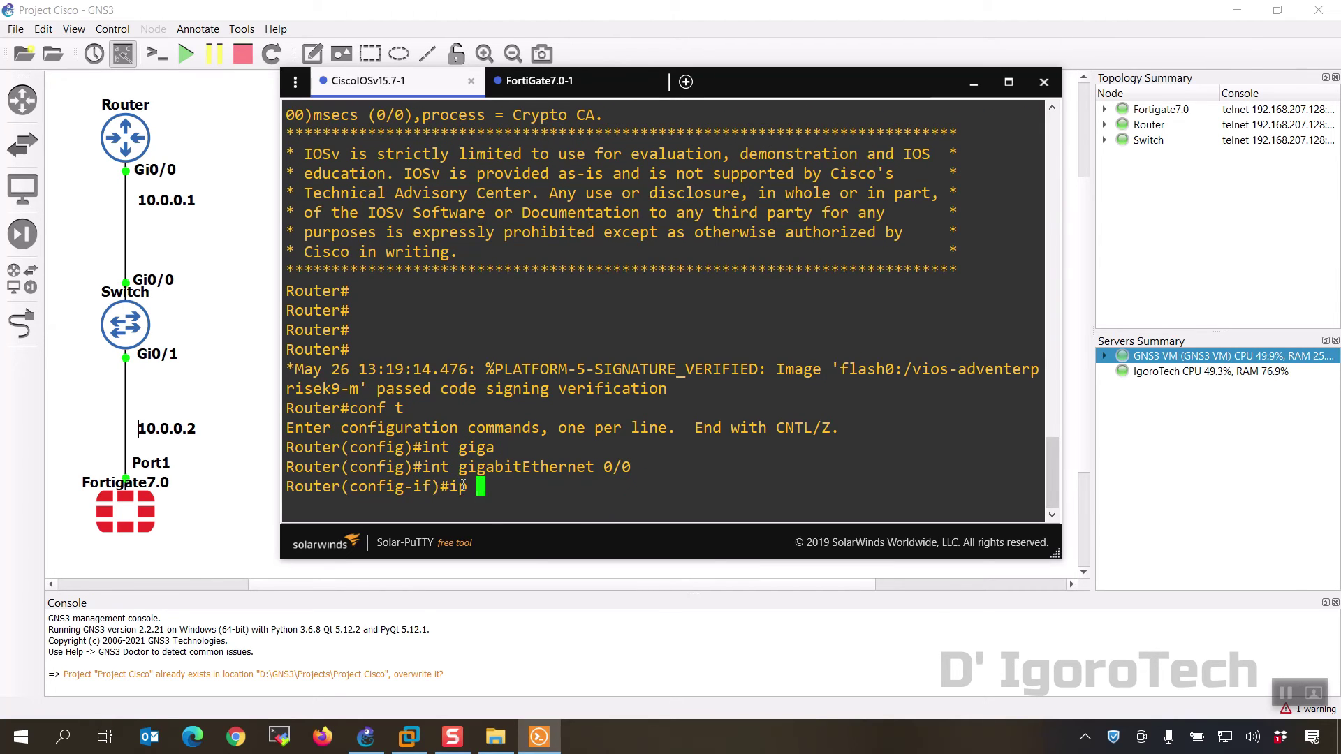
type("add")
key("Tab")
type("10.0.0.1 255.255.255.0")
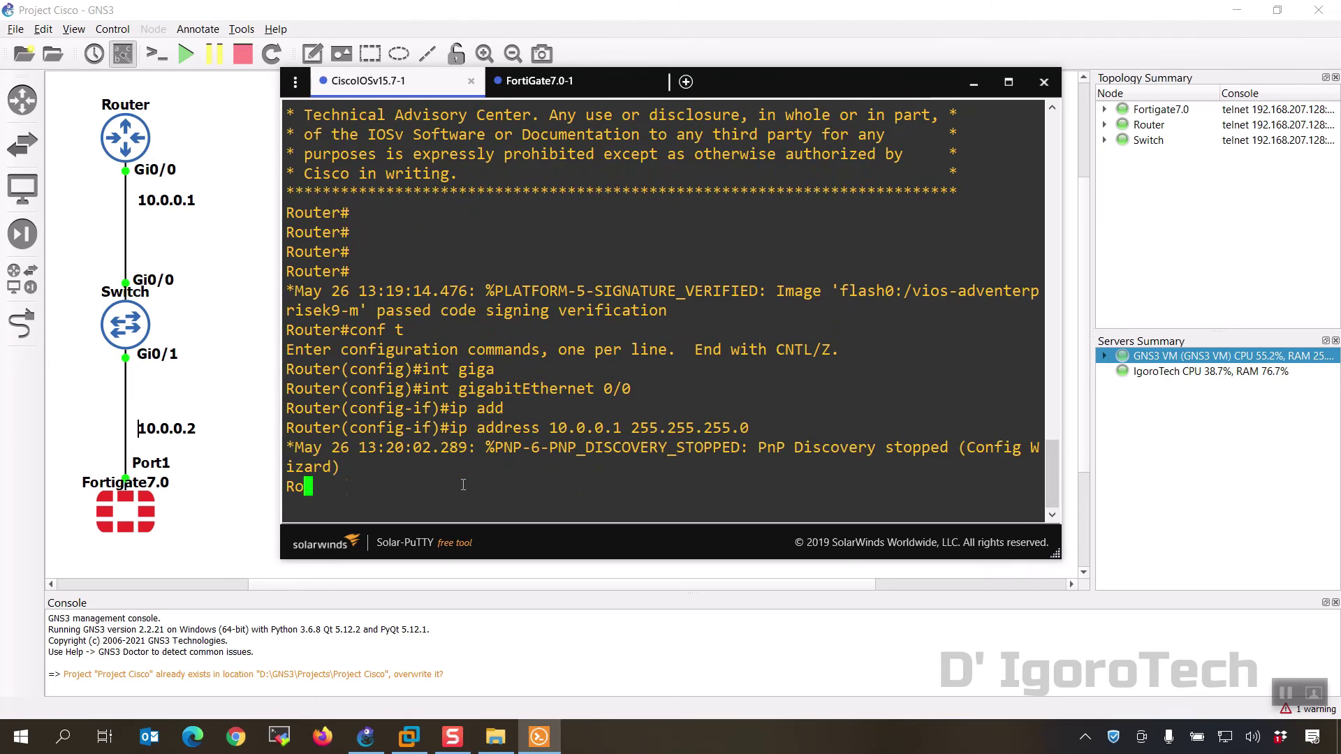
key("Return")
Step: Enable GigabitEthernet0/0 with no shut and verify it is up in show ip int brief
type("no shut")
key("Return")
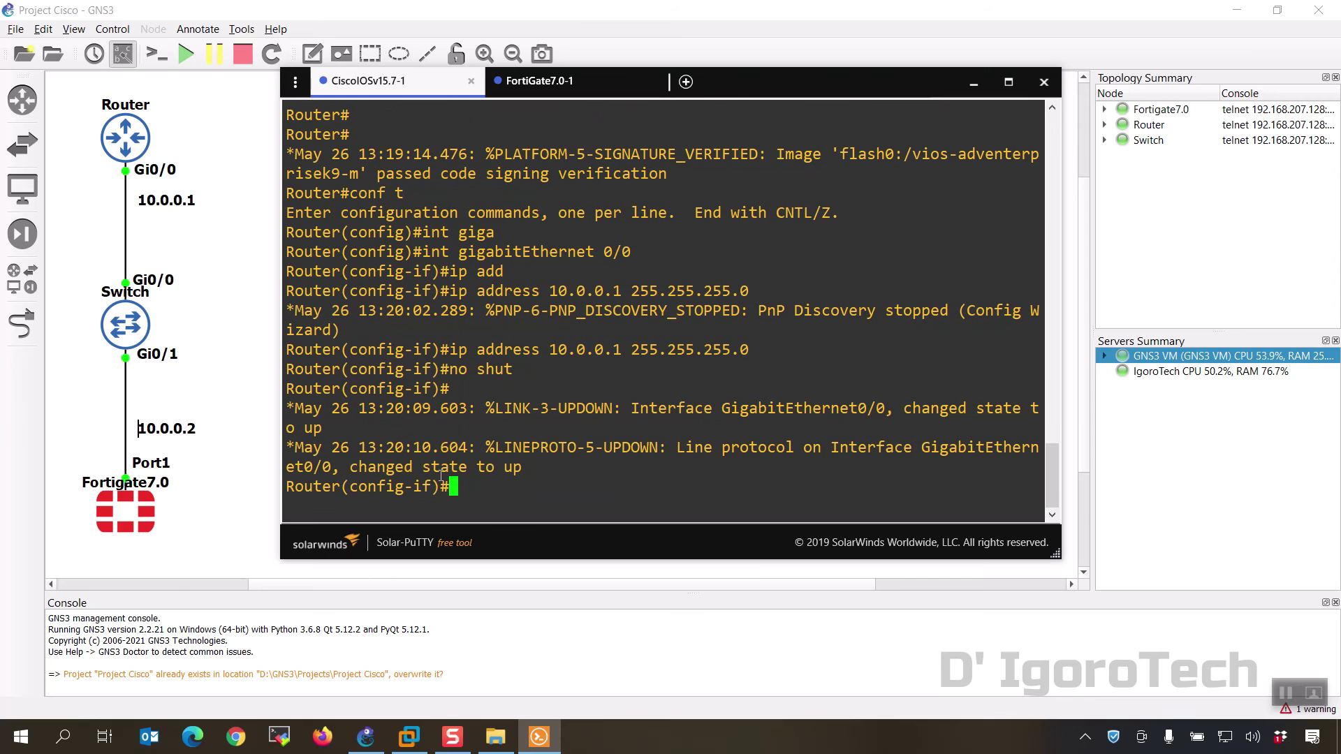
type("end")
key("Return")
type("sho")
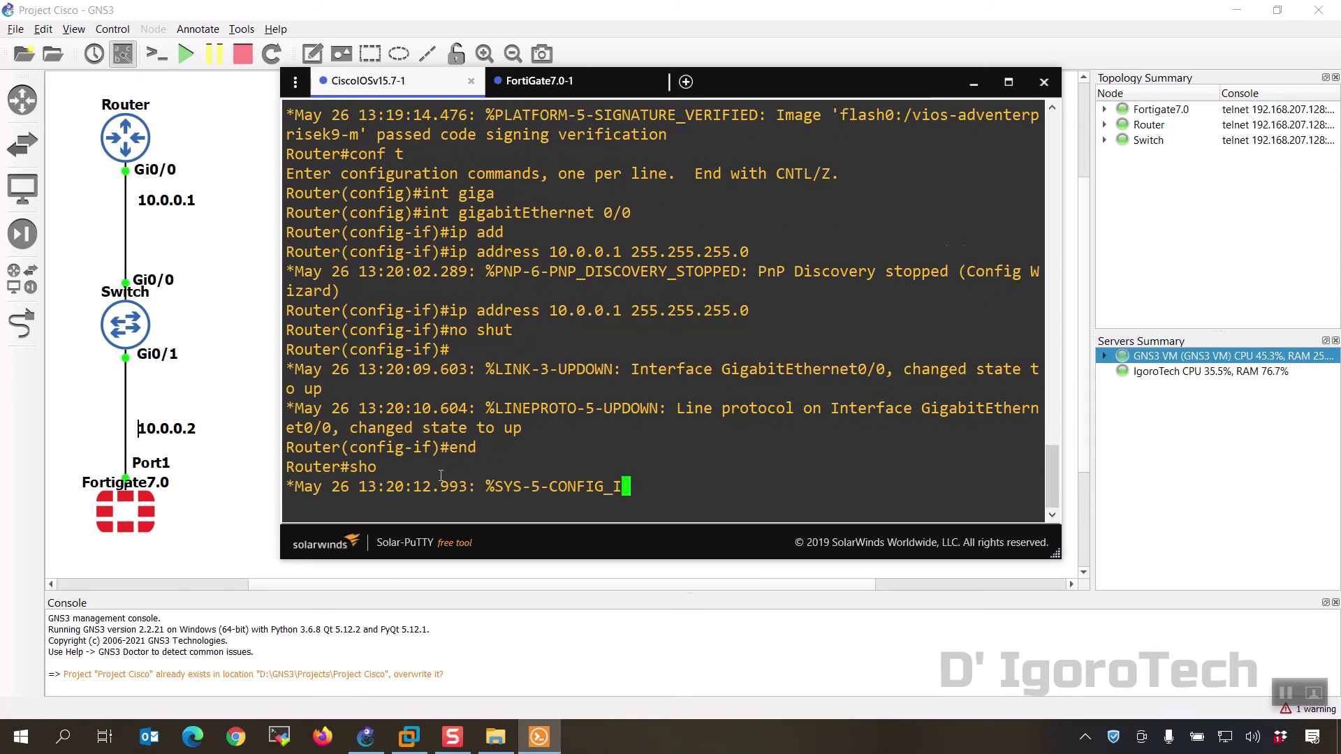
type("w ip int b")
key("Return")
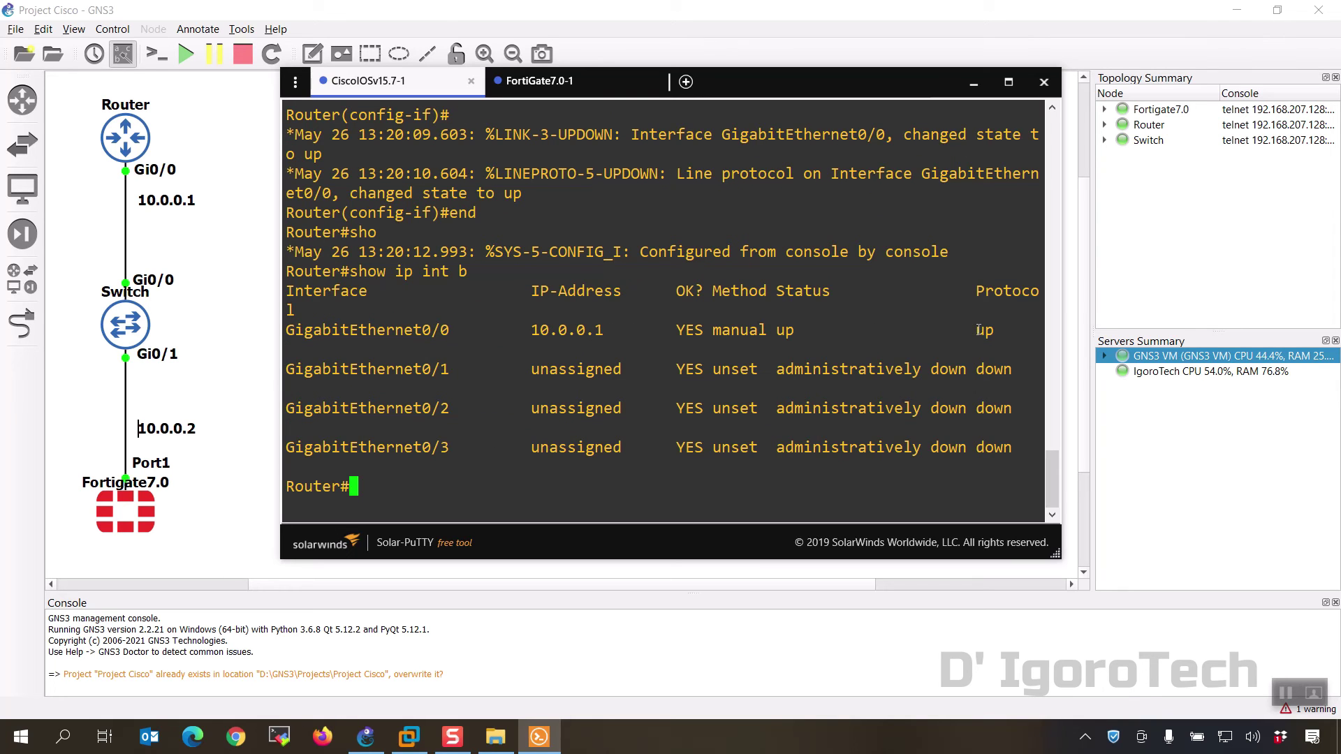
Step: Log in to the FortiGate as admin with the empty default password and set a new password
left_click(586, 82)
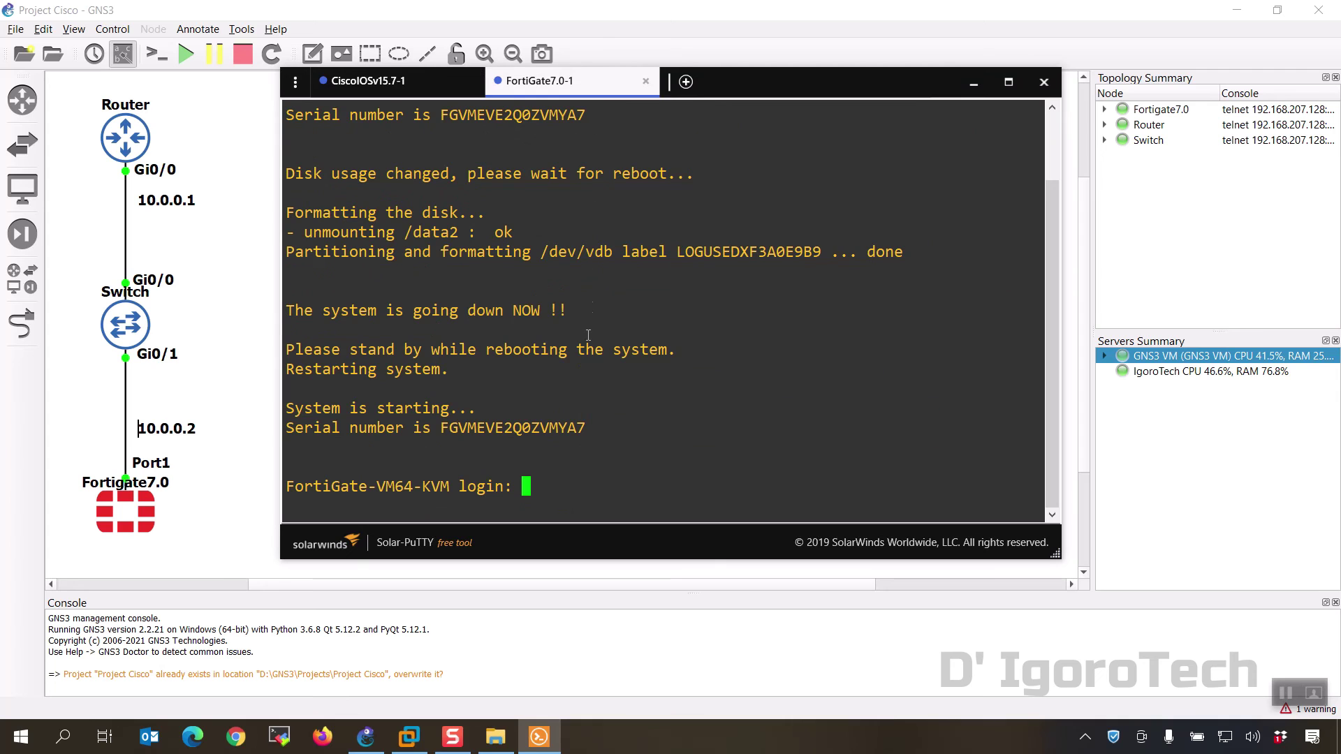
type("admin")
key("Return")
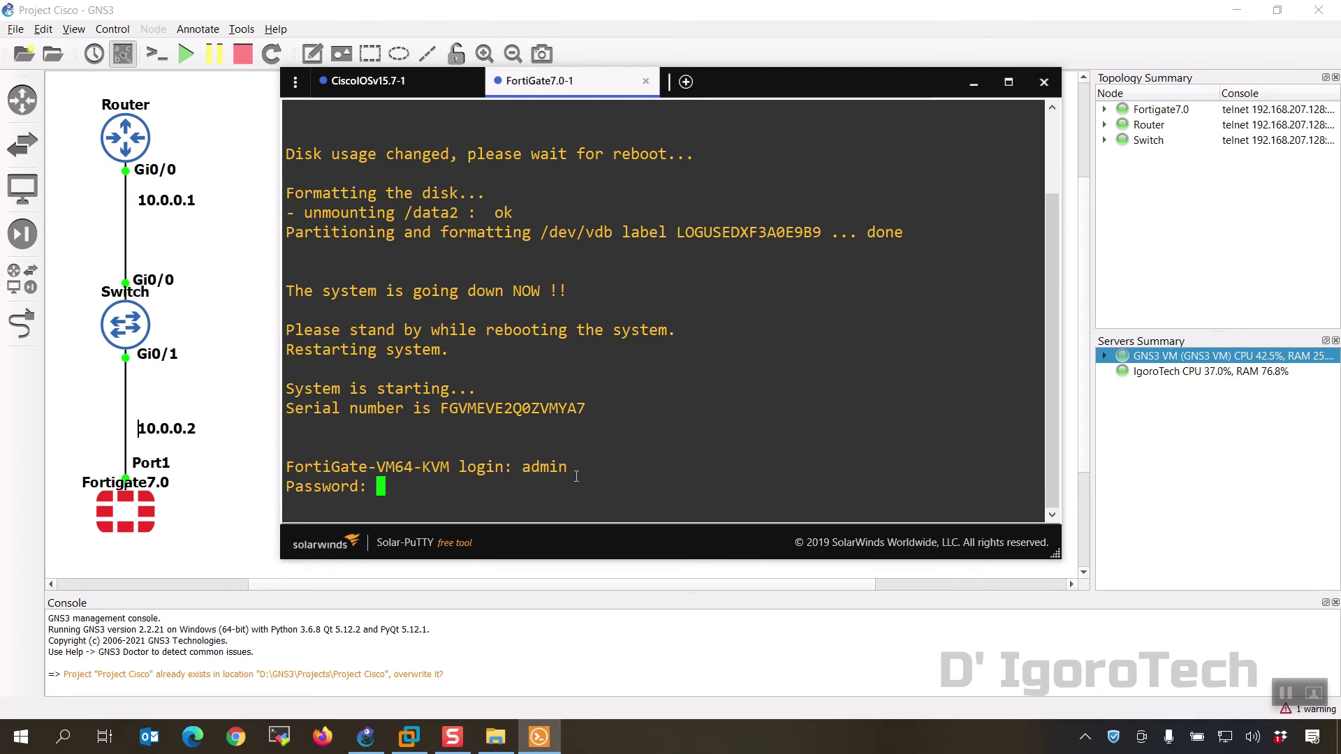
key("Return")
key("Return")
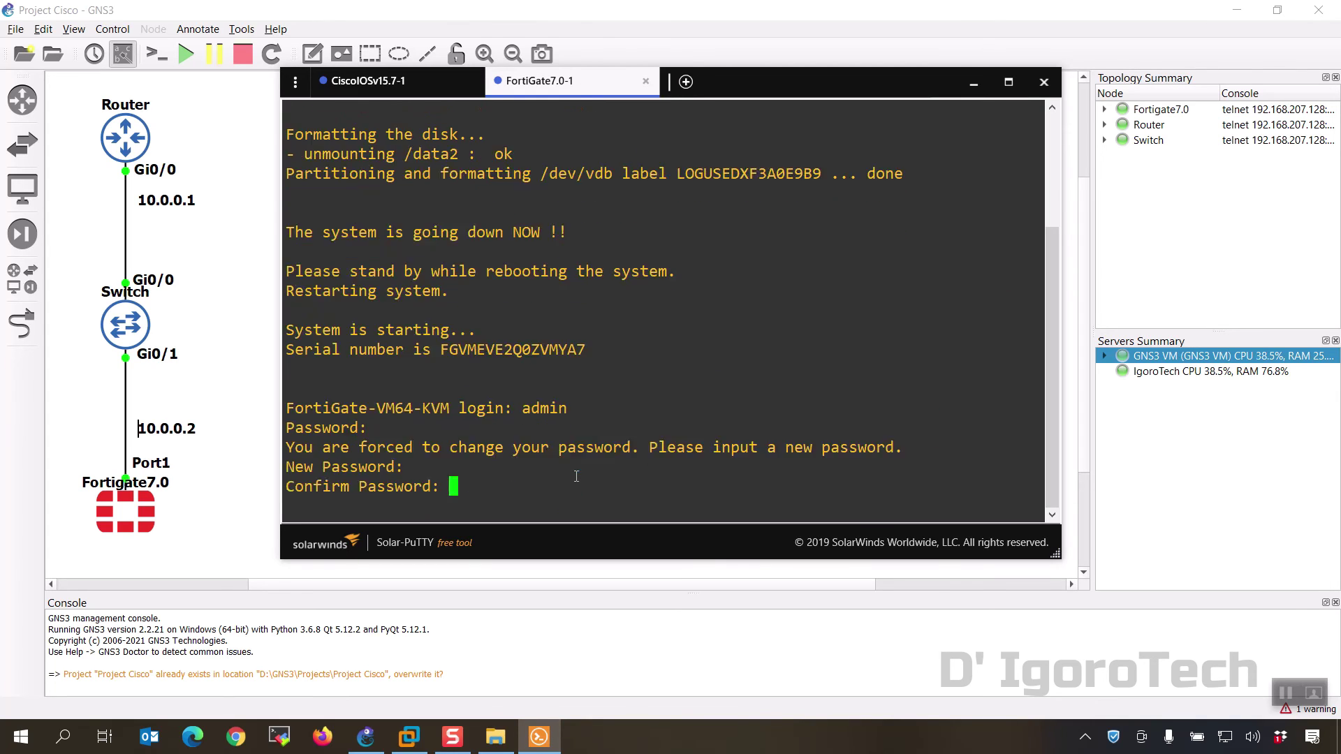
key("Return")
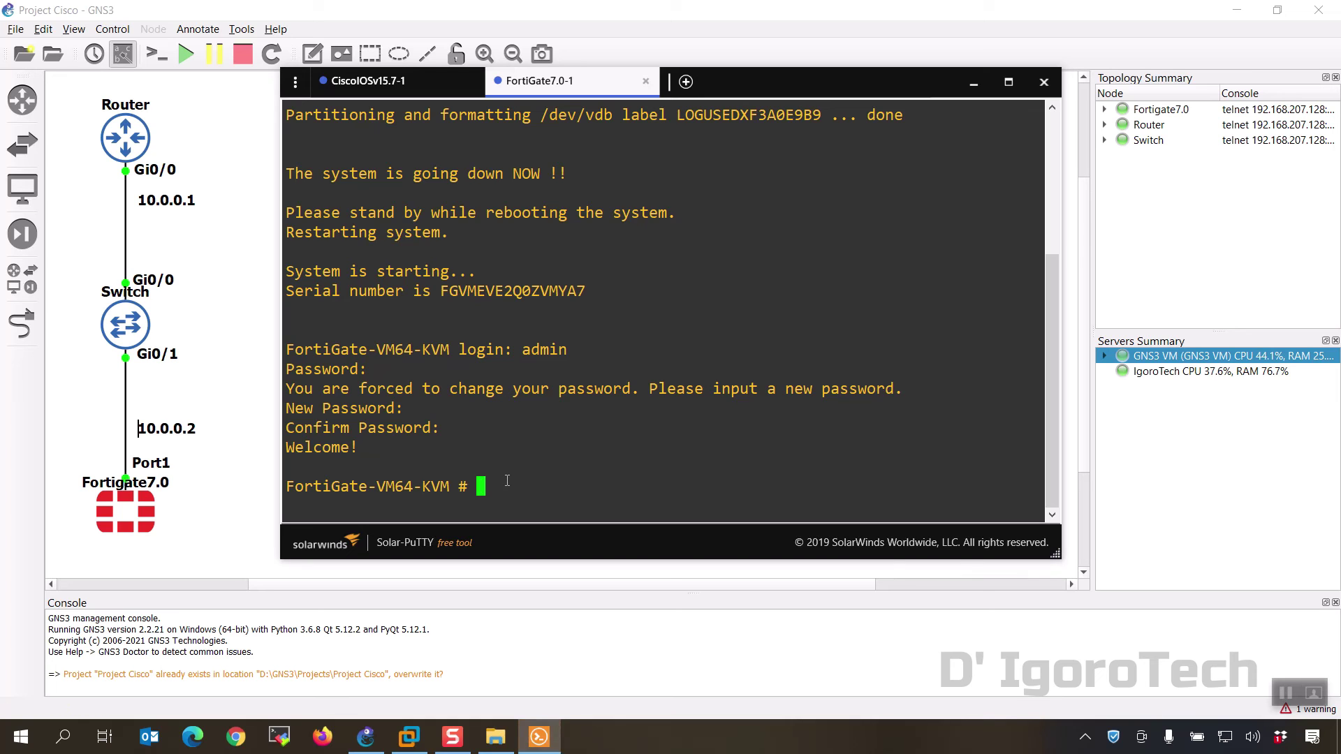
Step: Open port1 under config system interface and display its current settings
type("config sys int")
key("Return")
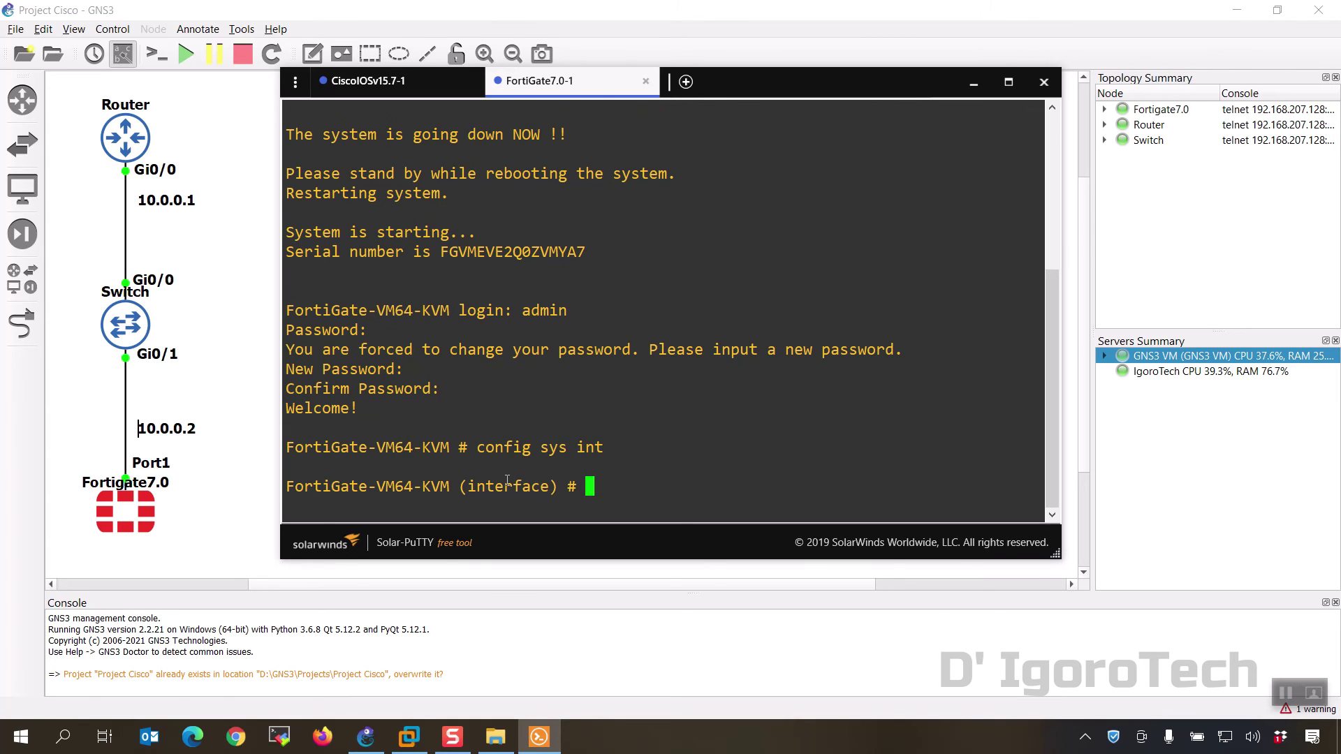
type("edit port1")
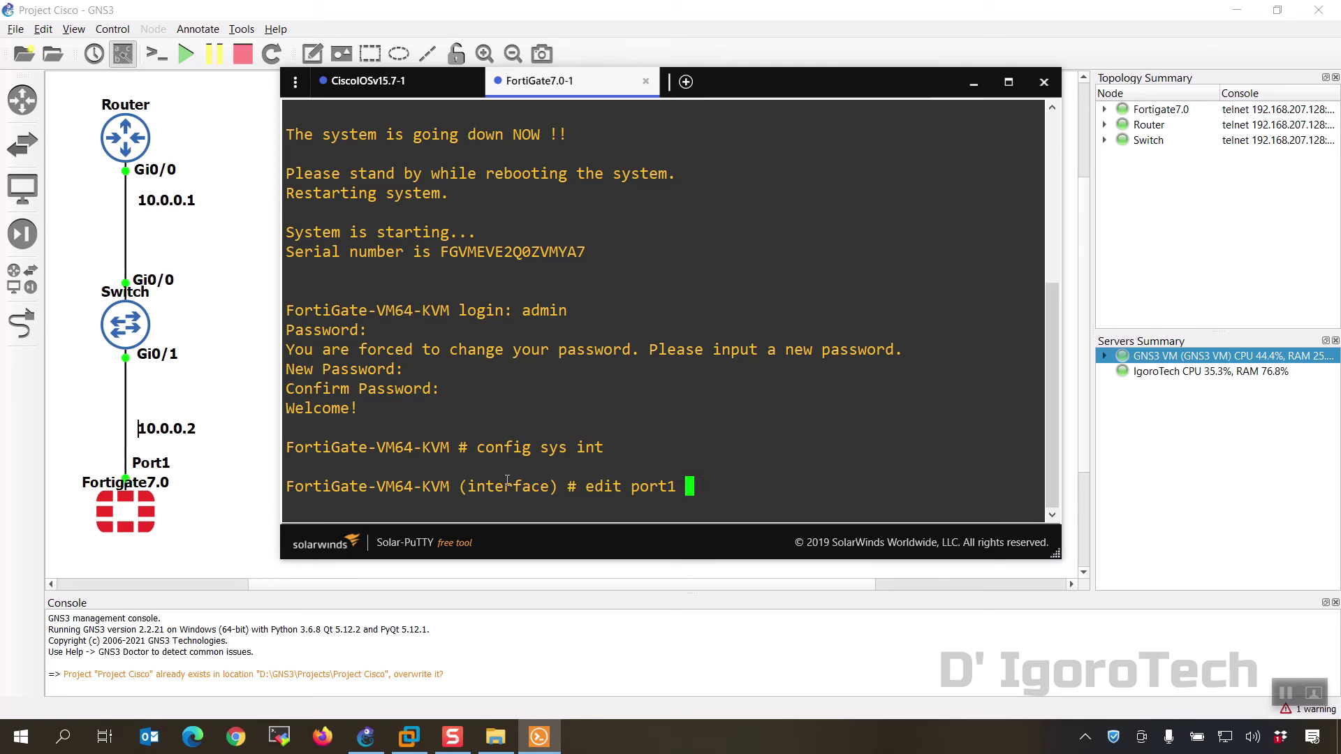
key("Return")
type("show")
key("Return")
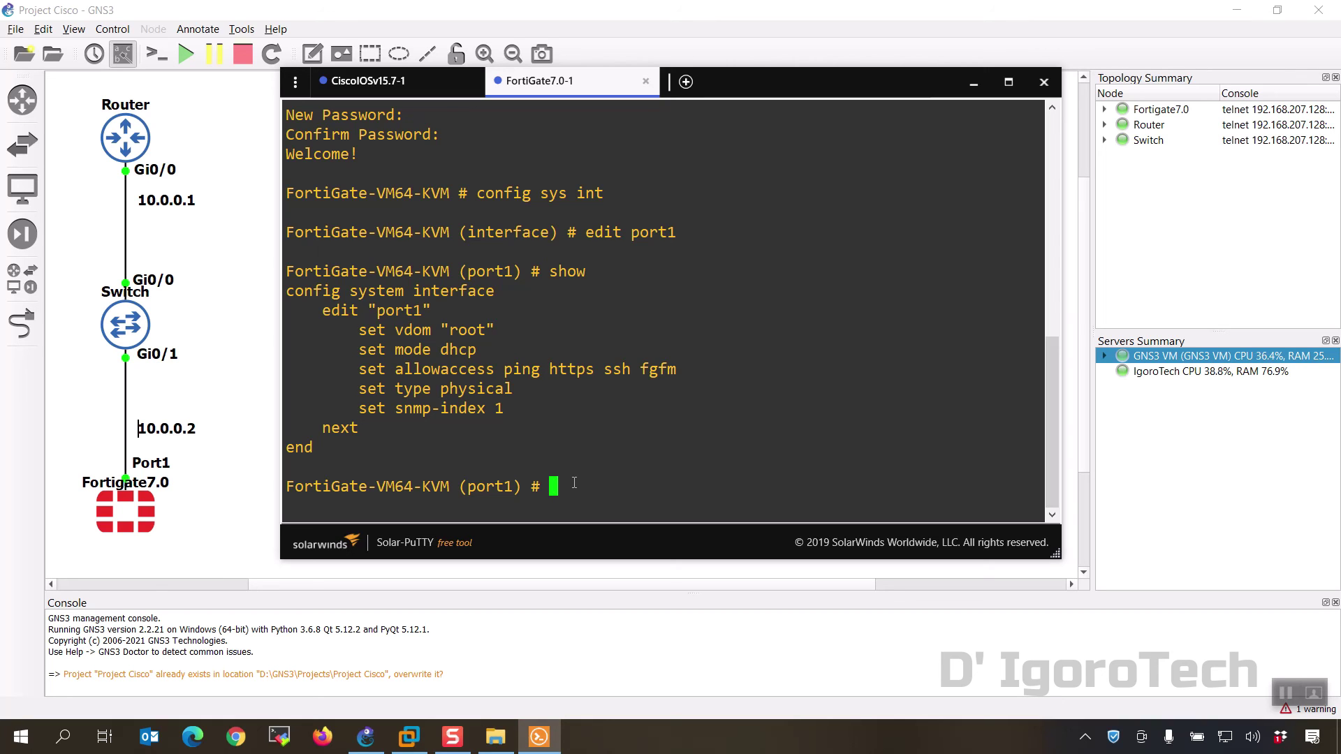
Step: Set port1 to static mode with IP 10.0.0.2/24 and end the configuration
type("set mode static")
key("Return")
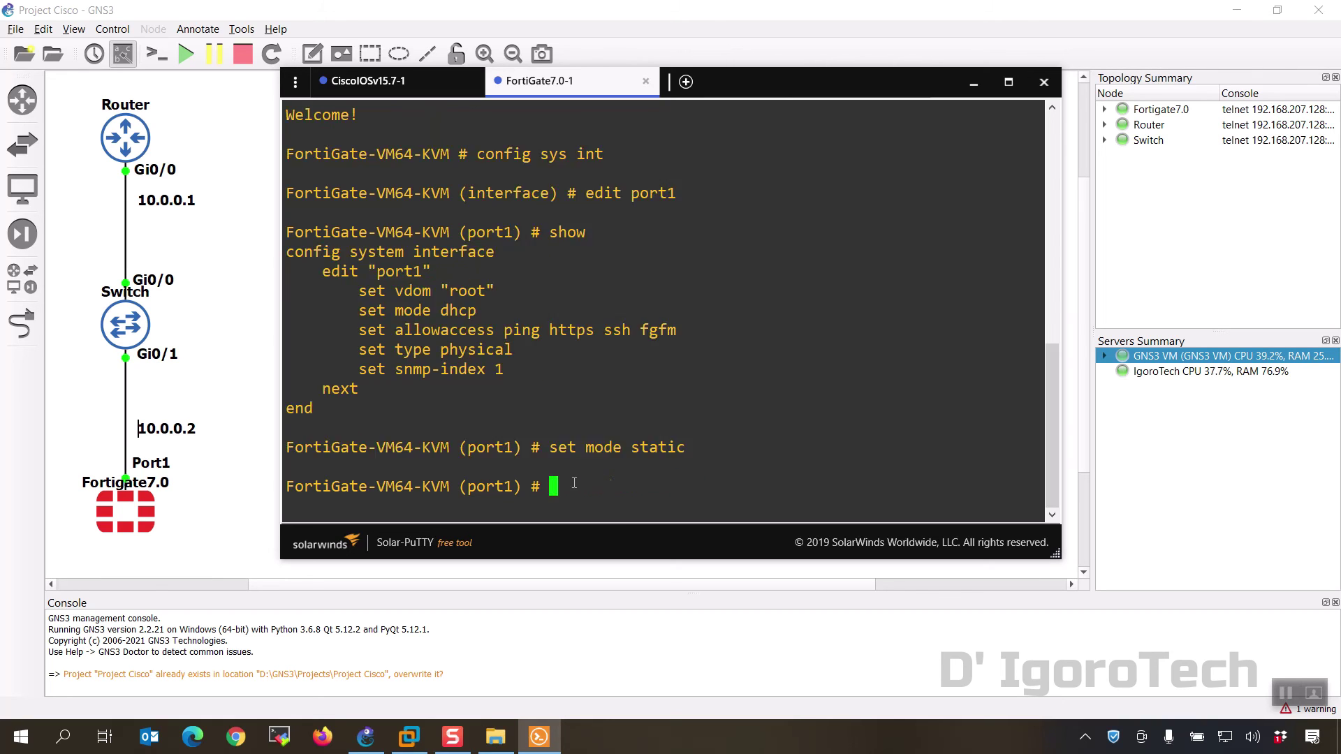
type("set ip 10.0.0.2")
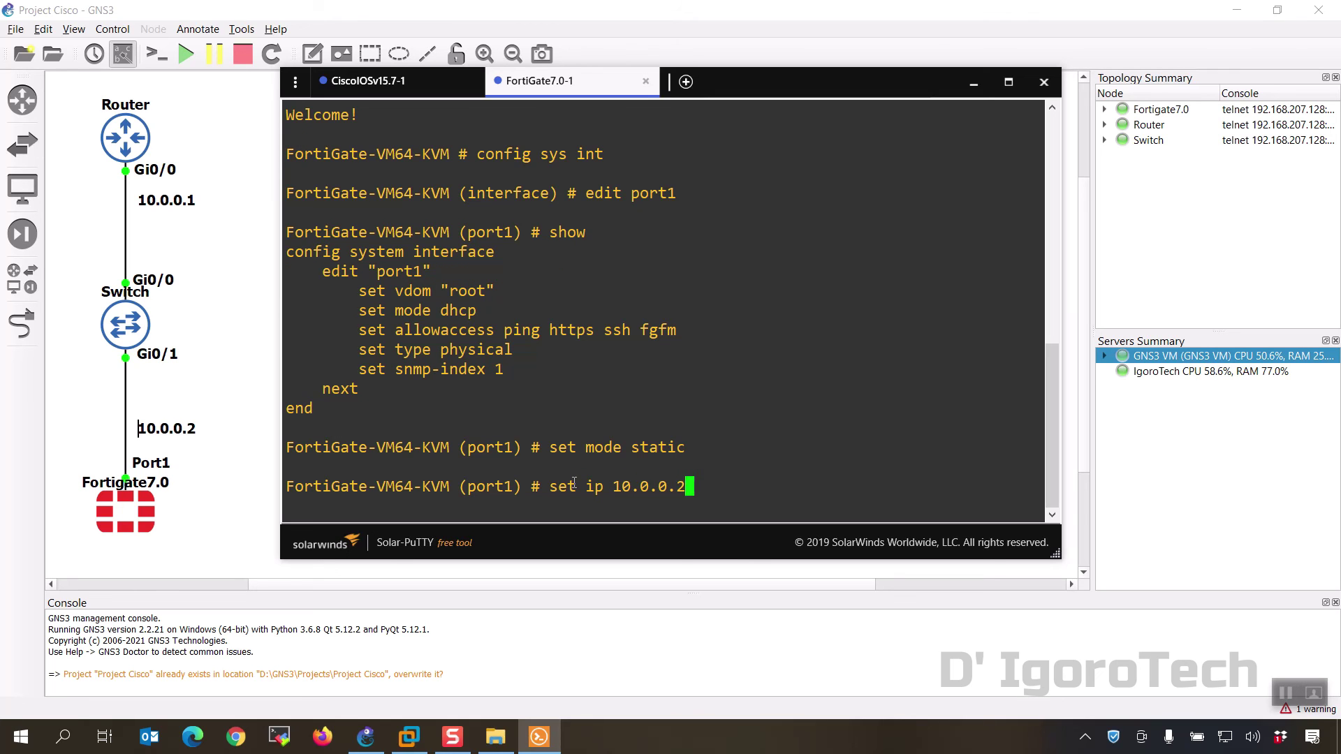
type("/24")
key("Return")
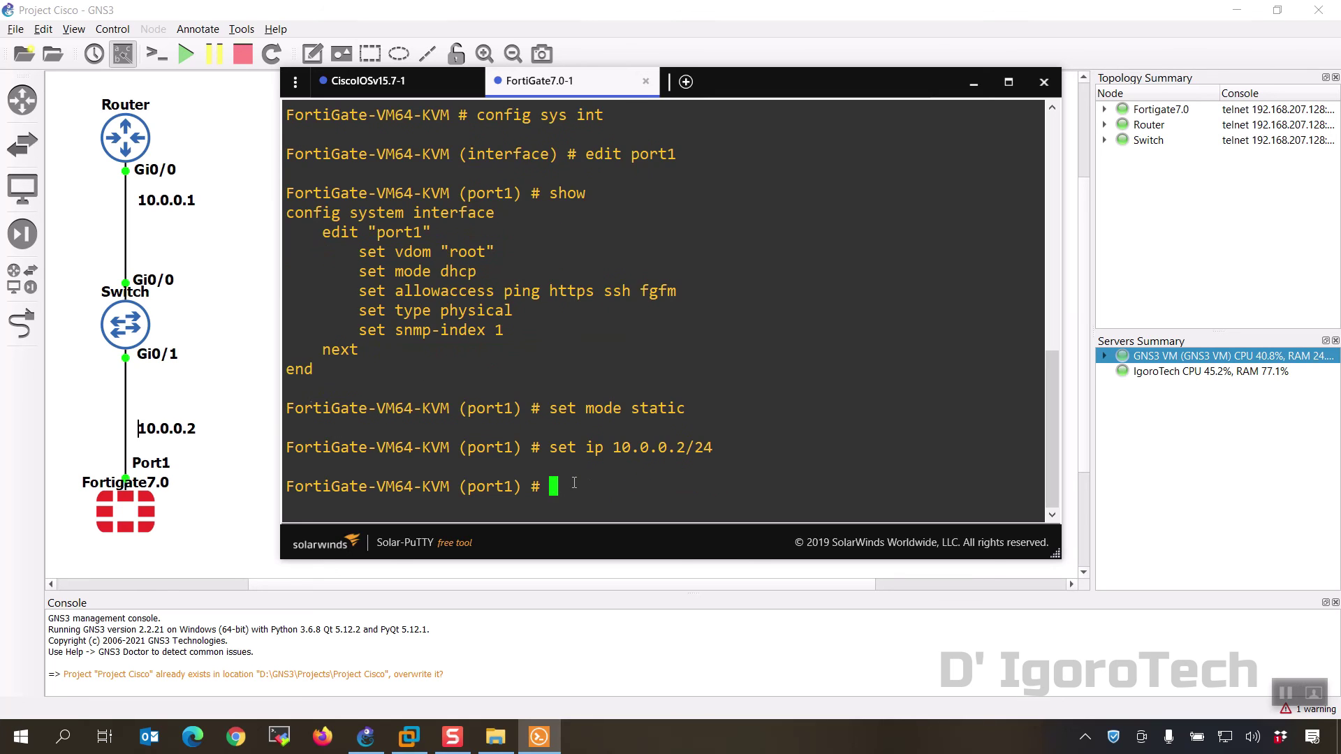
type("end")
key("Return")
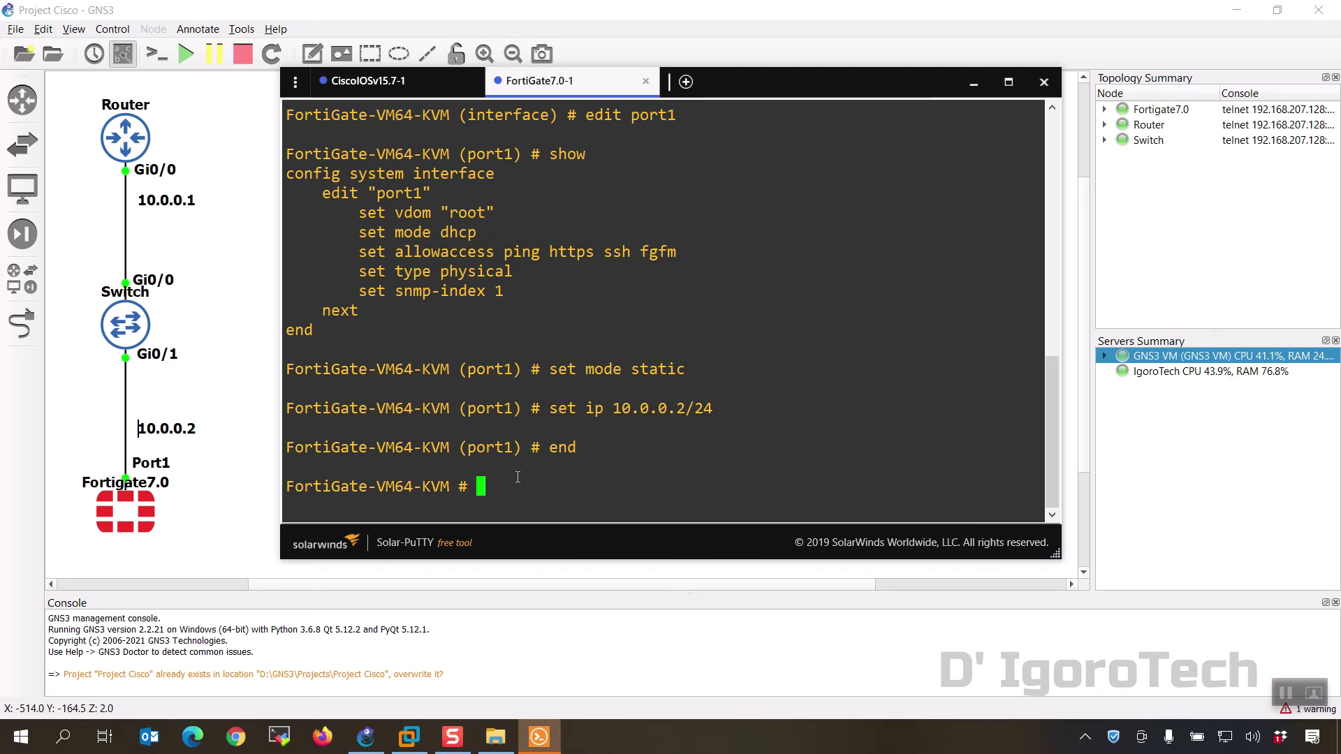
Step: Ping 10.0.0.1 from the FortiGate and 10.0.0.2 from the router, then minimize Solar-PuTTY
type("exe ping ")
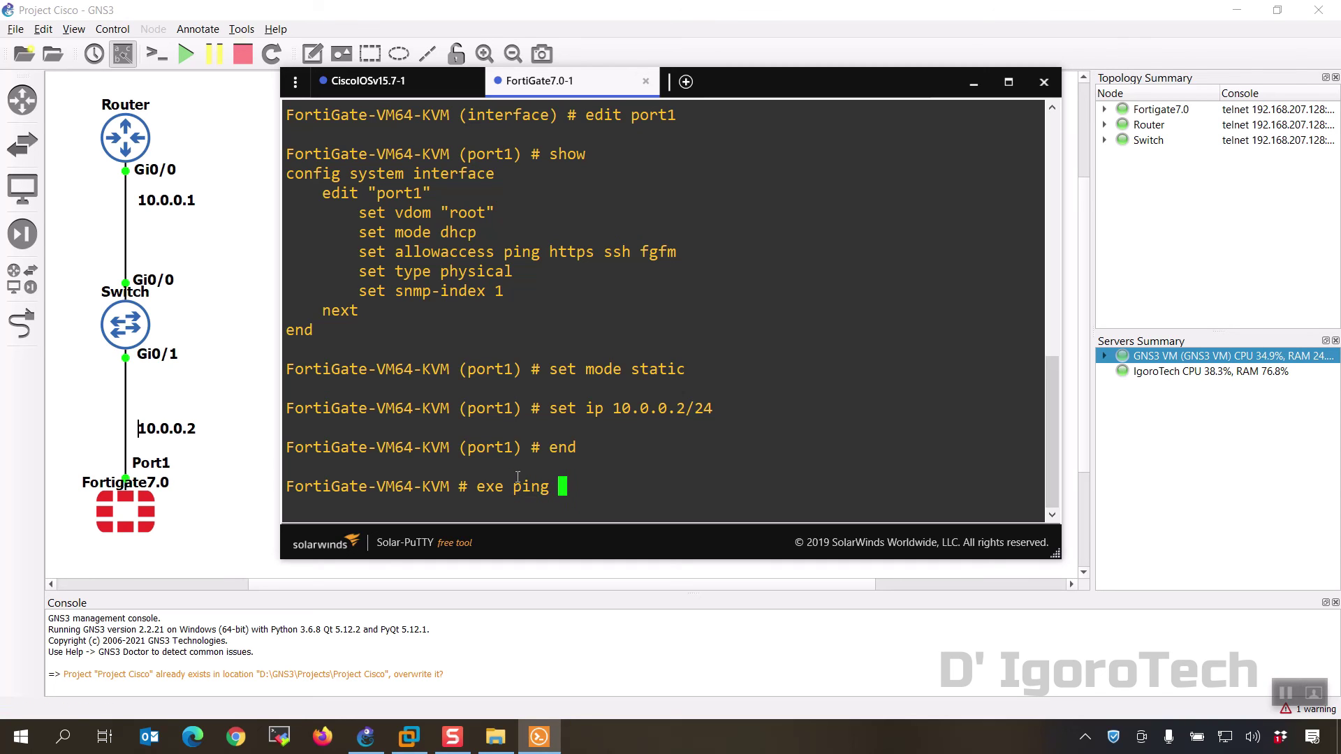
type("10.0.0.1")
key("Return")
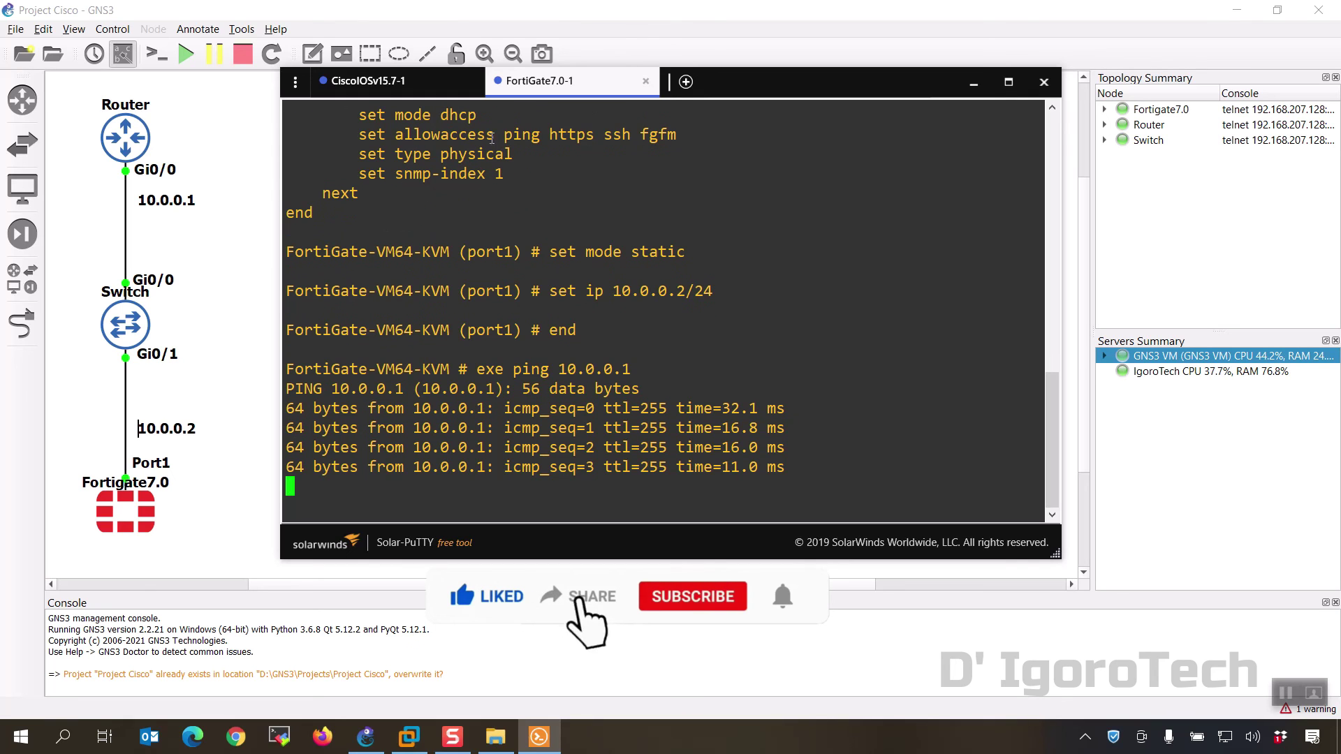
left_click(450, 95)
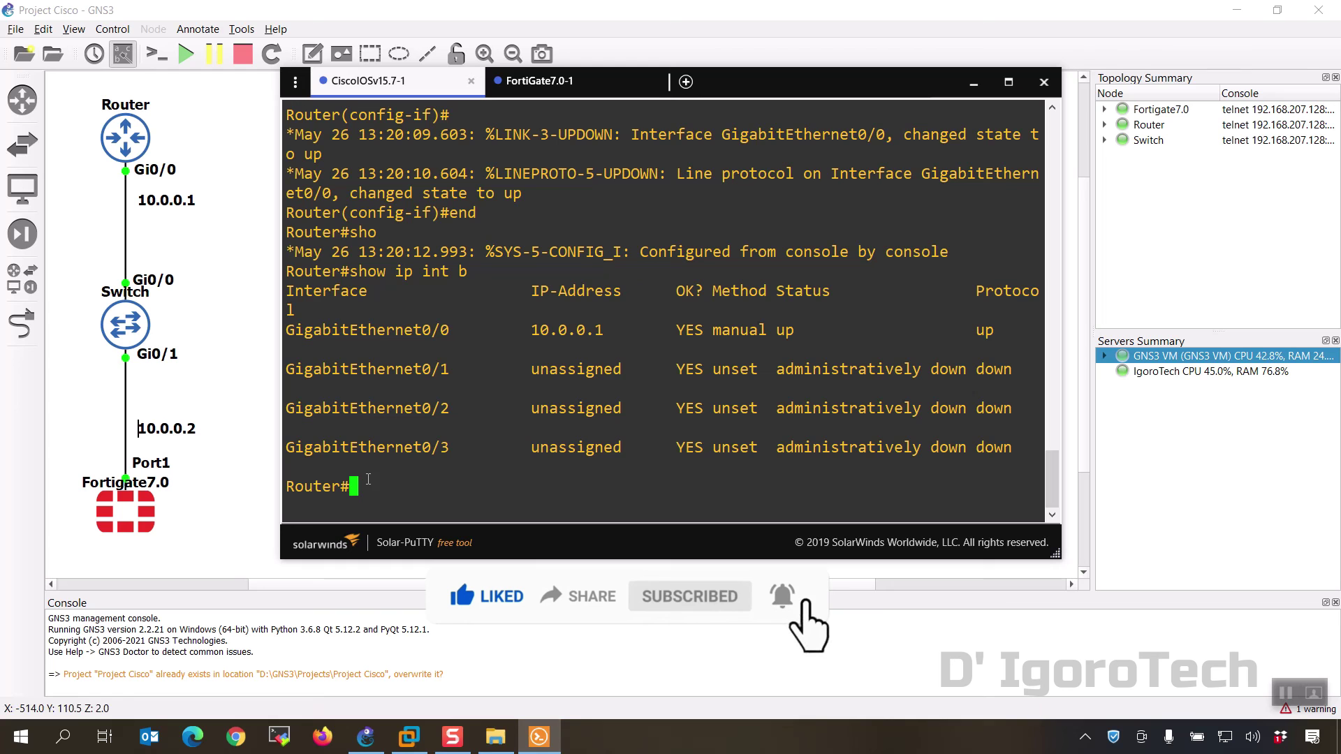
type("ping 10.0.0.2")
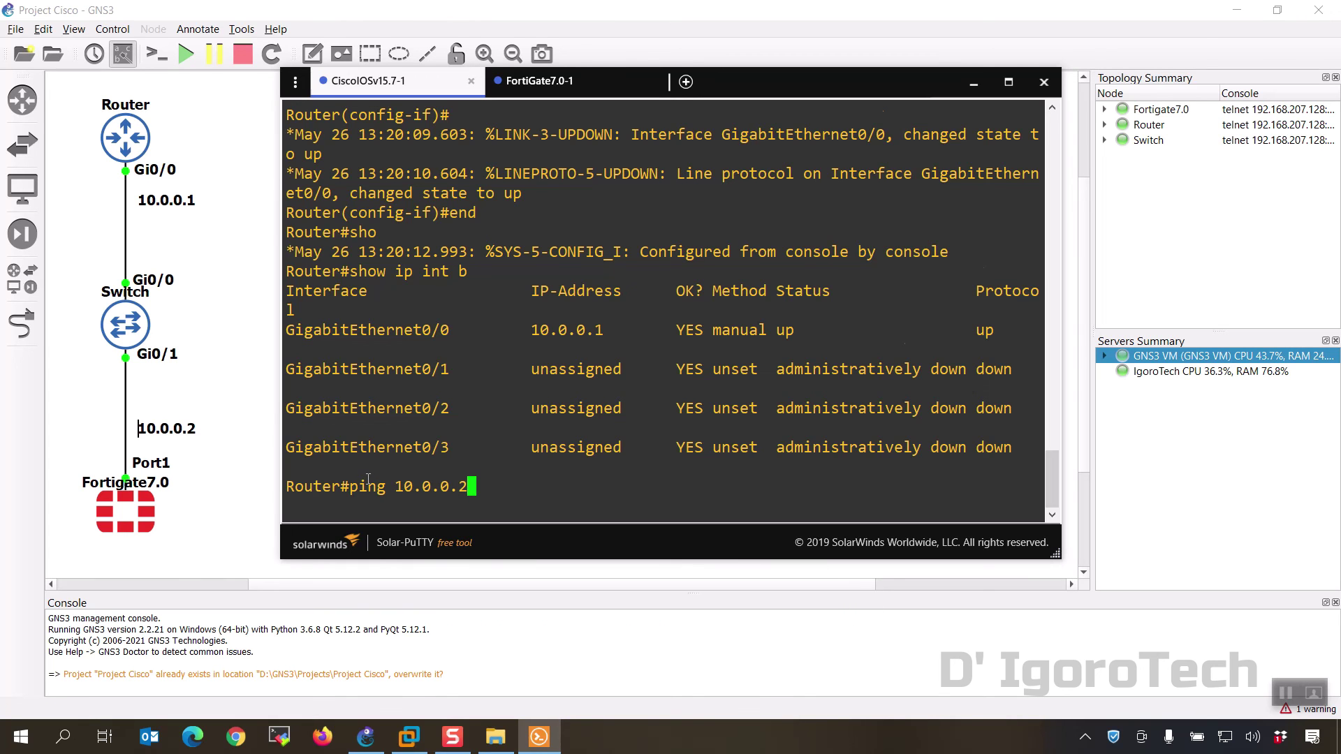
key("Return")
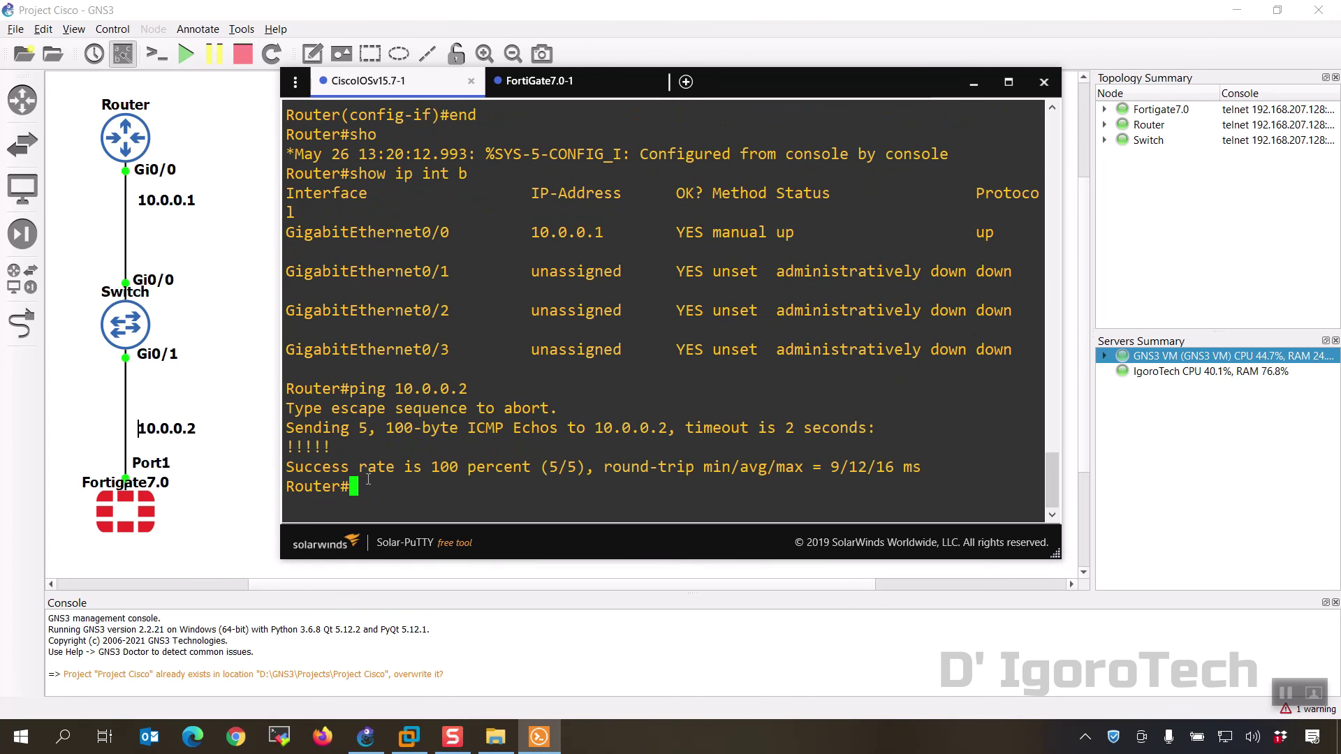
left_click(973, 83)
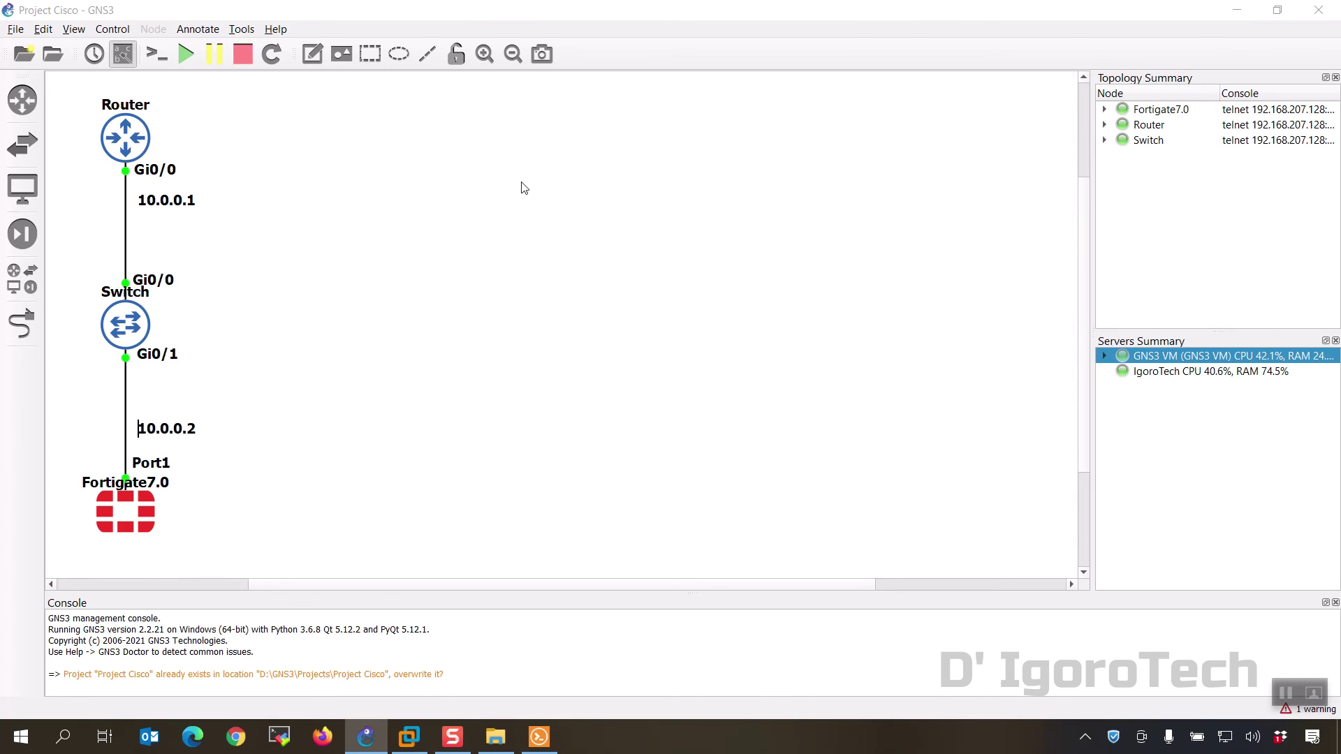